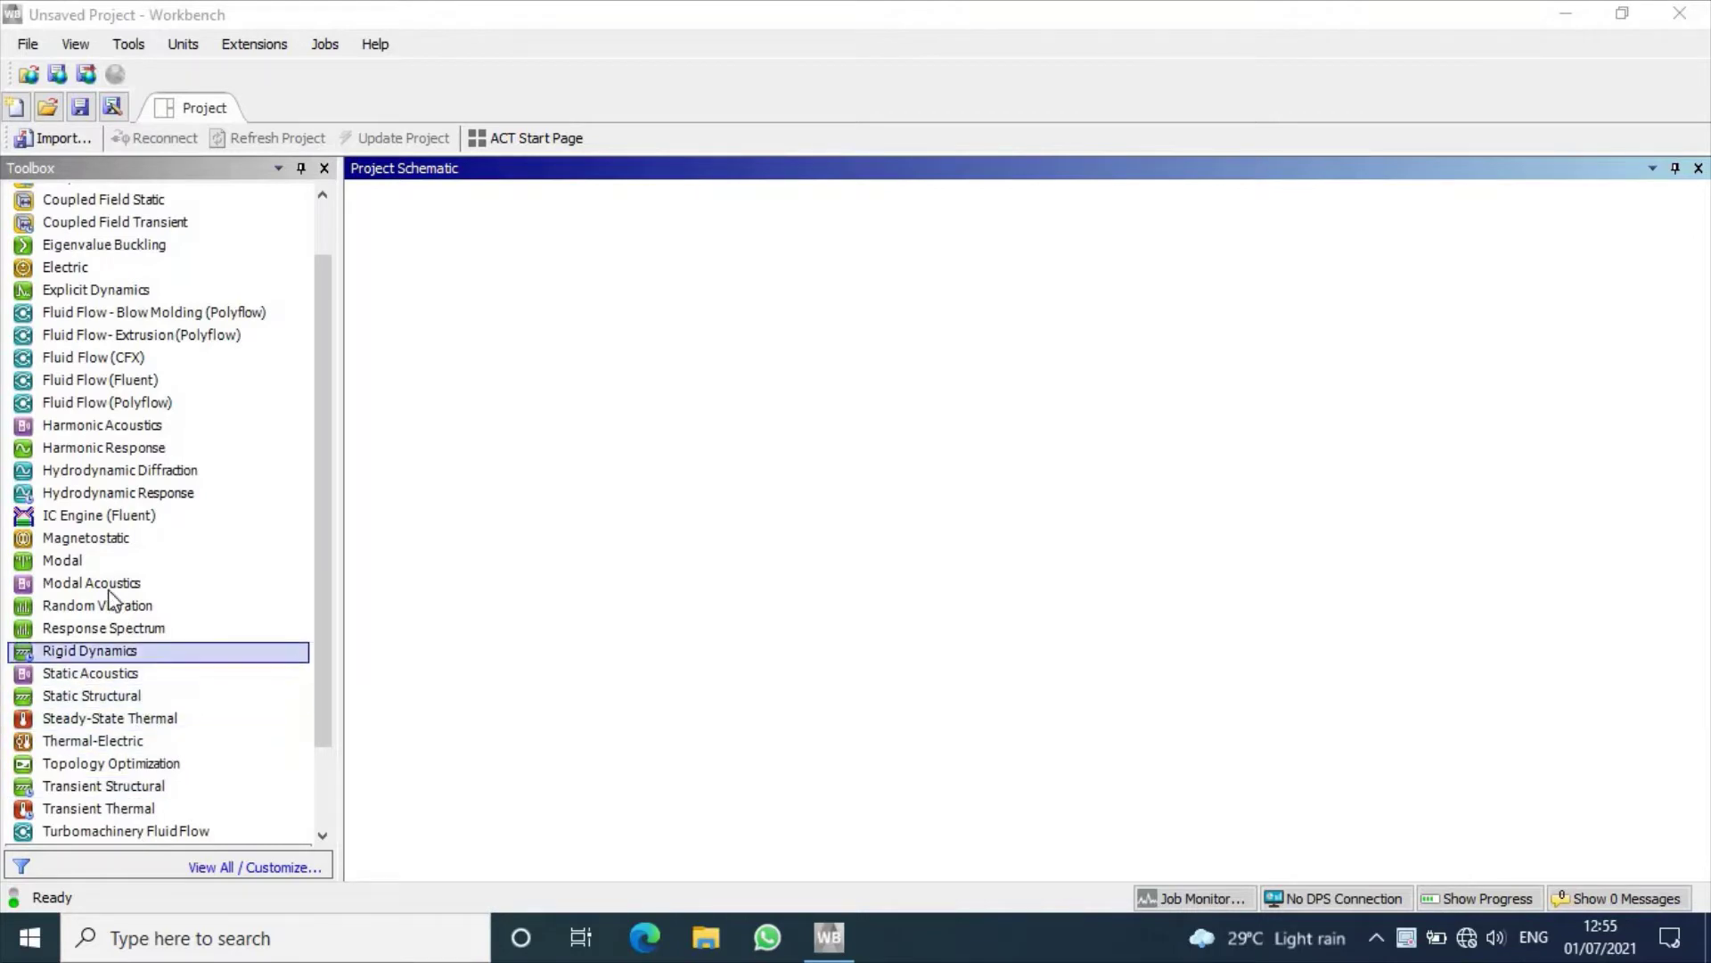
Step: Add a Modal analysis system and start a new DesignModeler geometry for it
{"action": "double_click", "coordinate": [227, 560]}
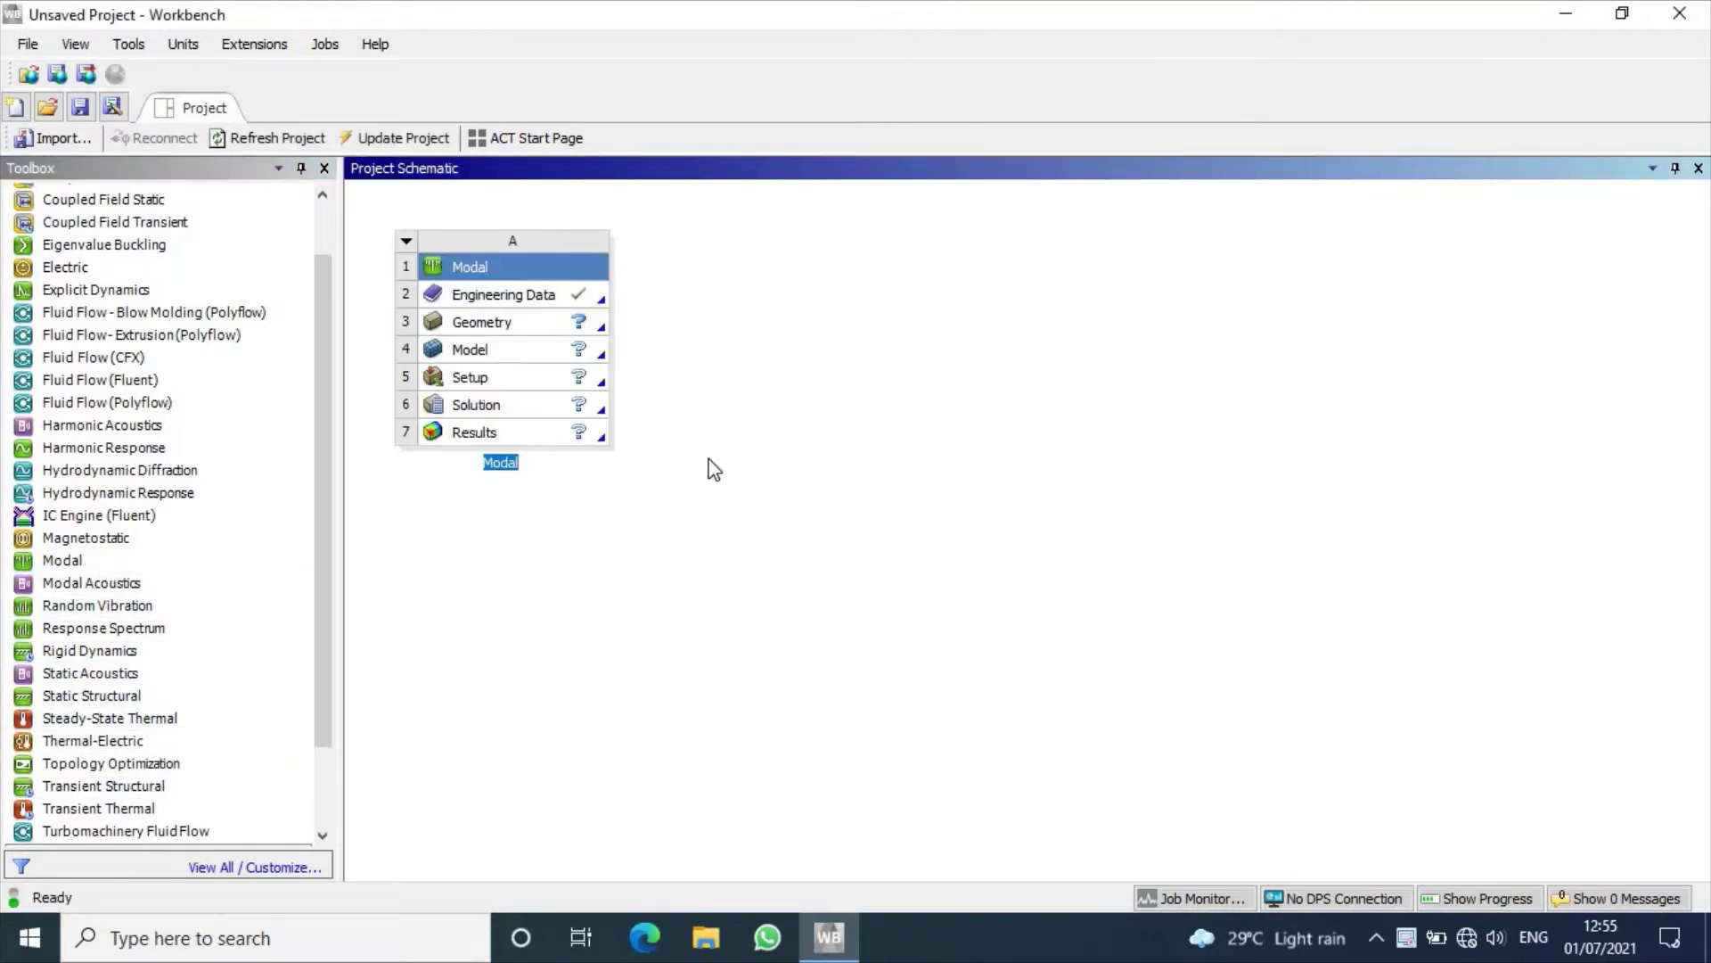
{"action": "right_click", "coordinate": [517, 325]}
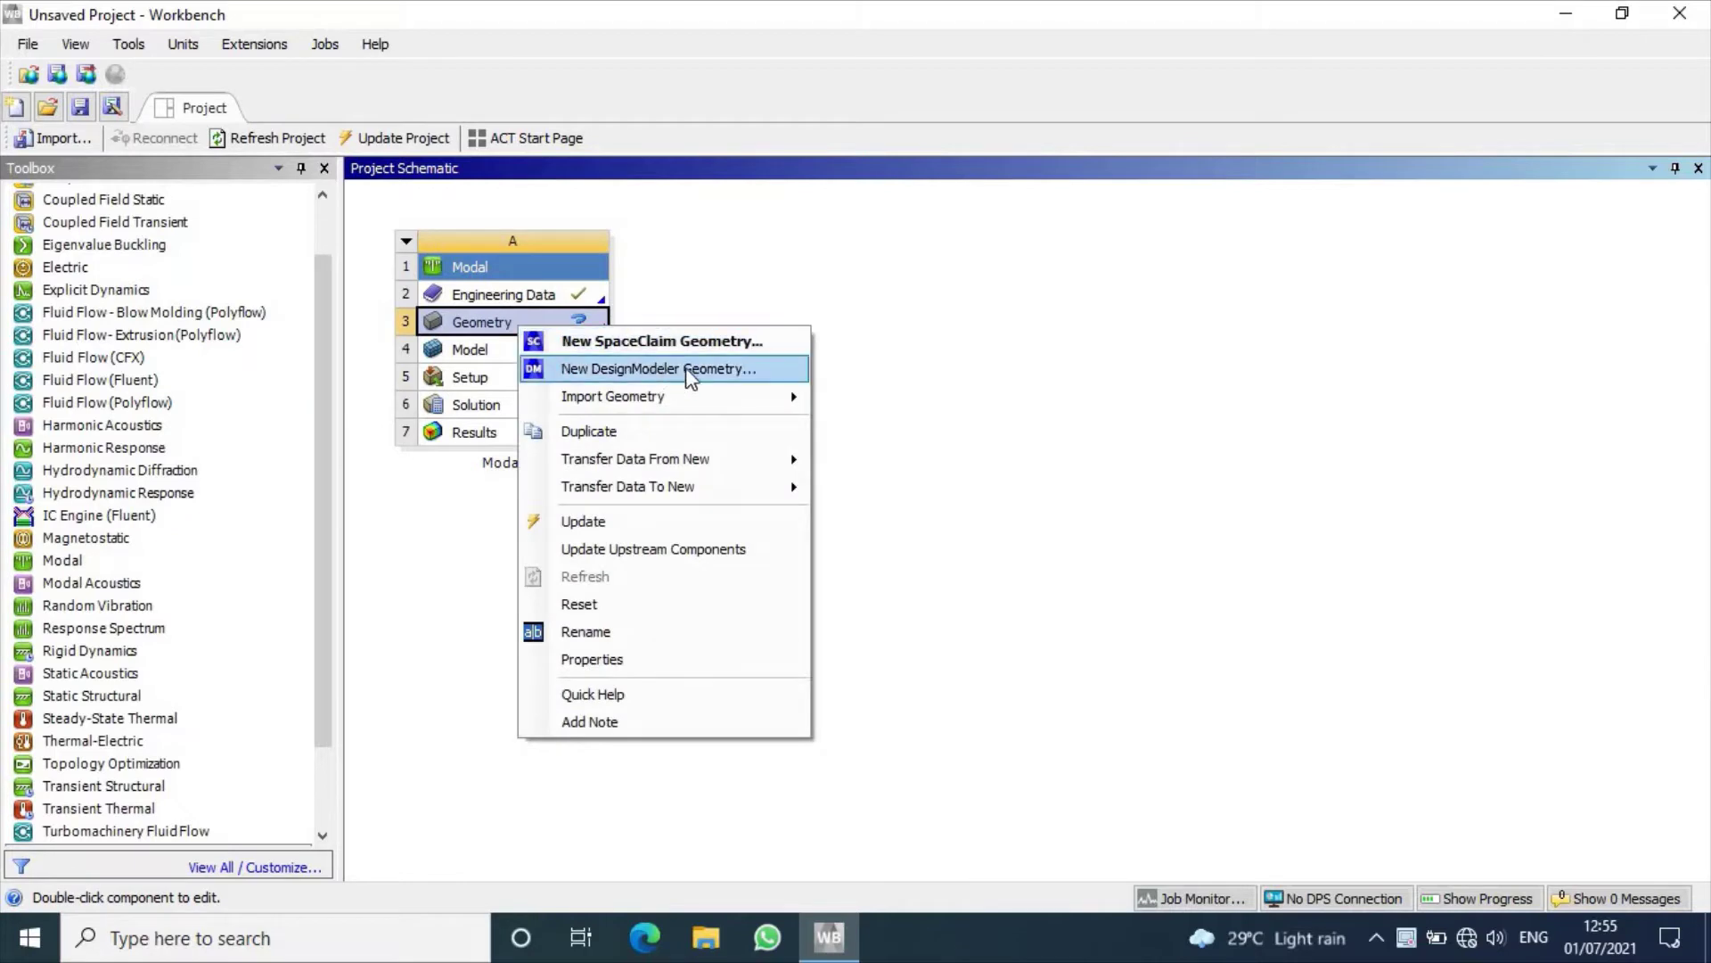
{"action": "left_click", "coordinate": [725, 365]}
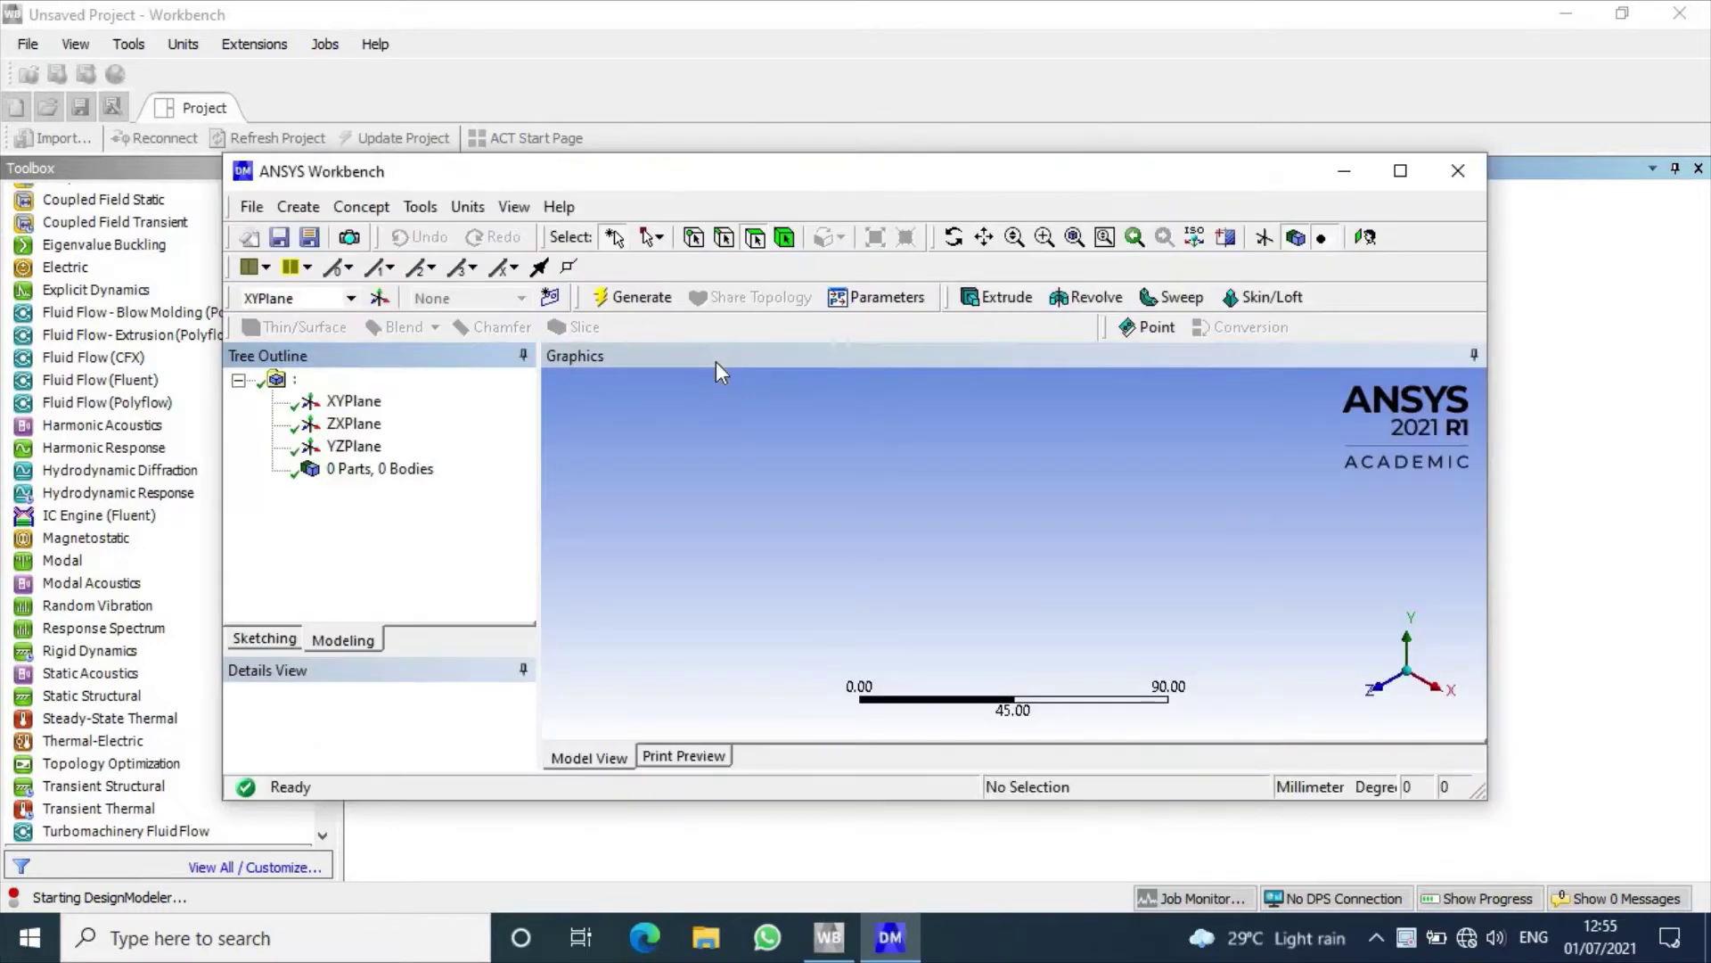
Step: Maximize DesignModeler and delete the stray Point1 feature
{"action": "left_click", "coordinate": [1400, 171]}
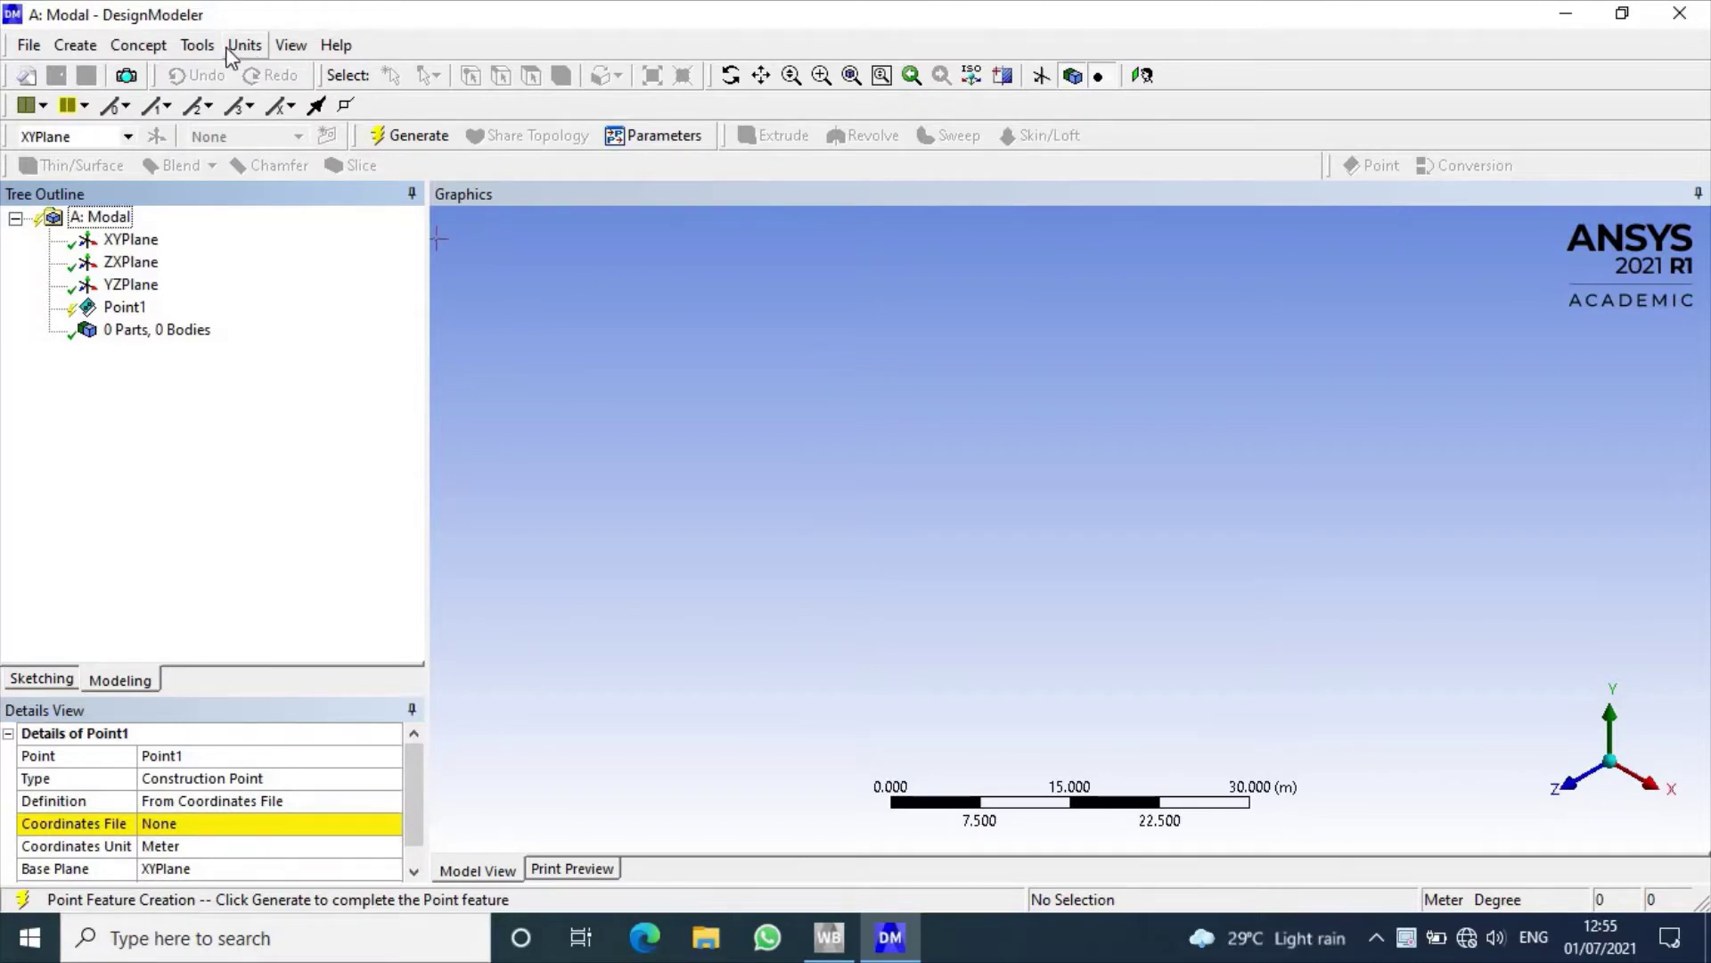
{"action": "left_click", "coordinate": [27, 51]}
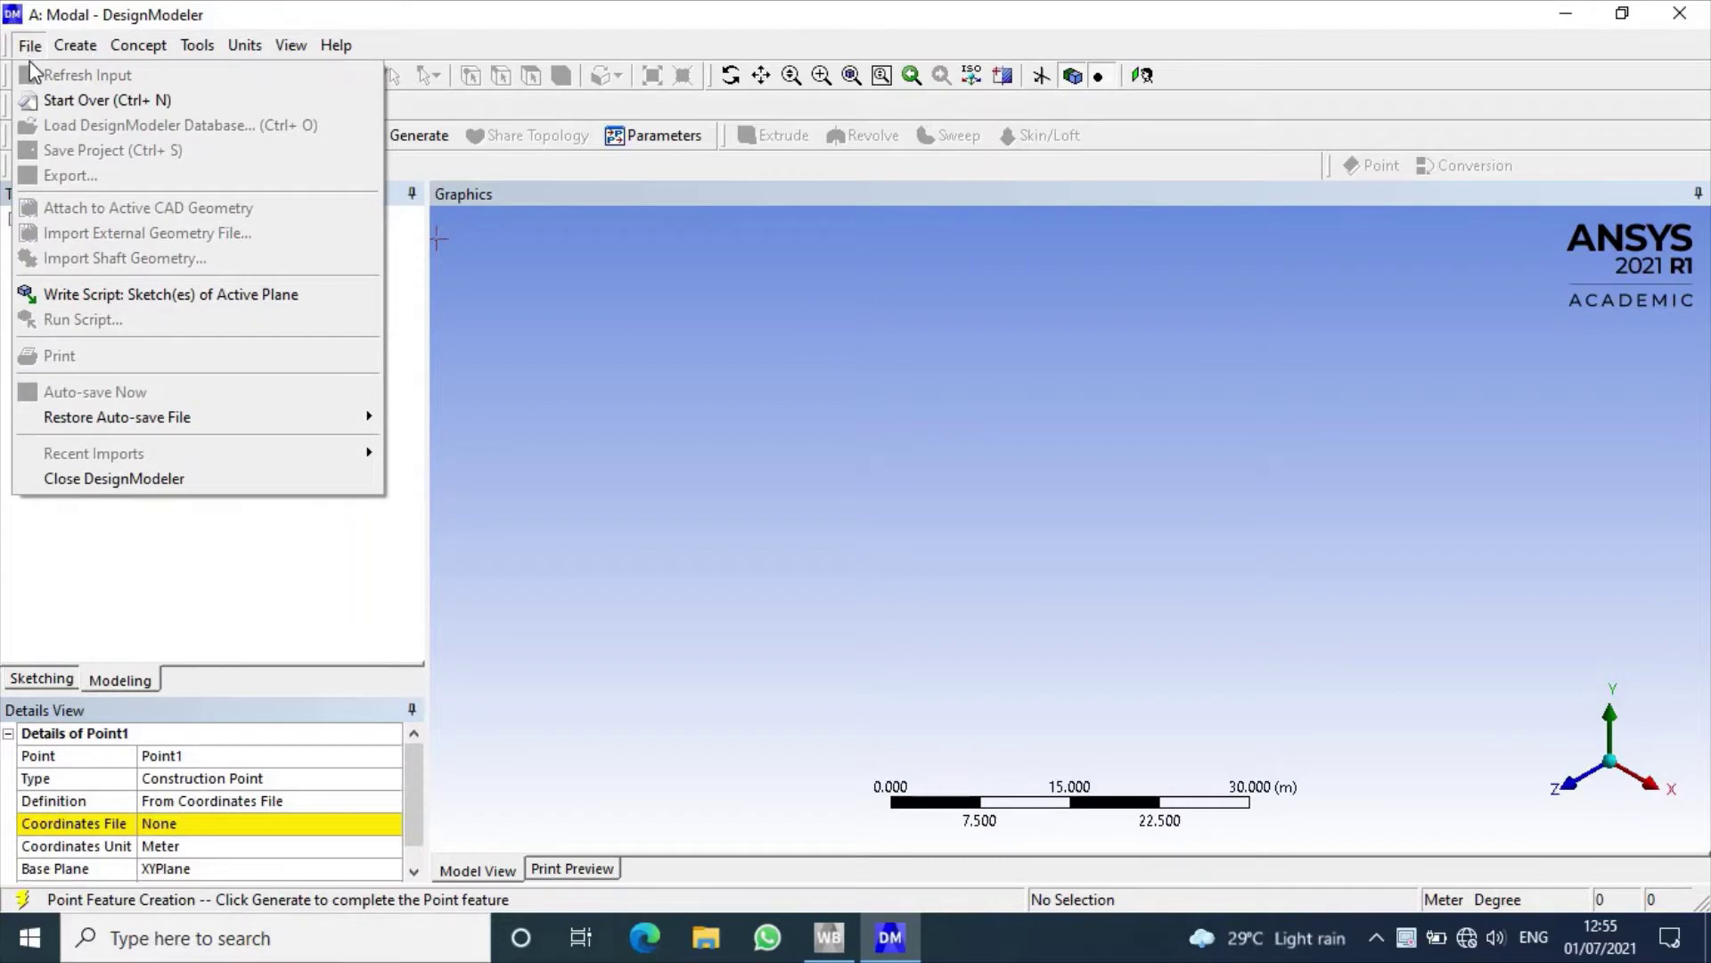
{"action": "left_click", "coordinate": [630, 431]}
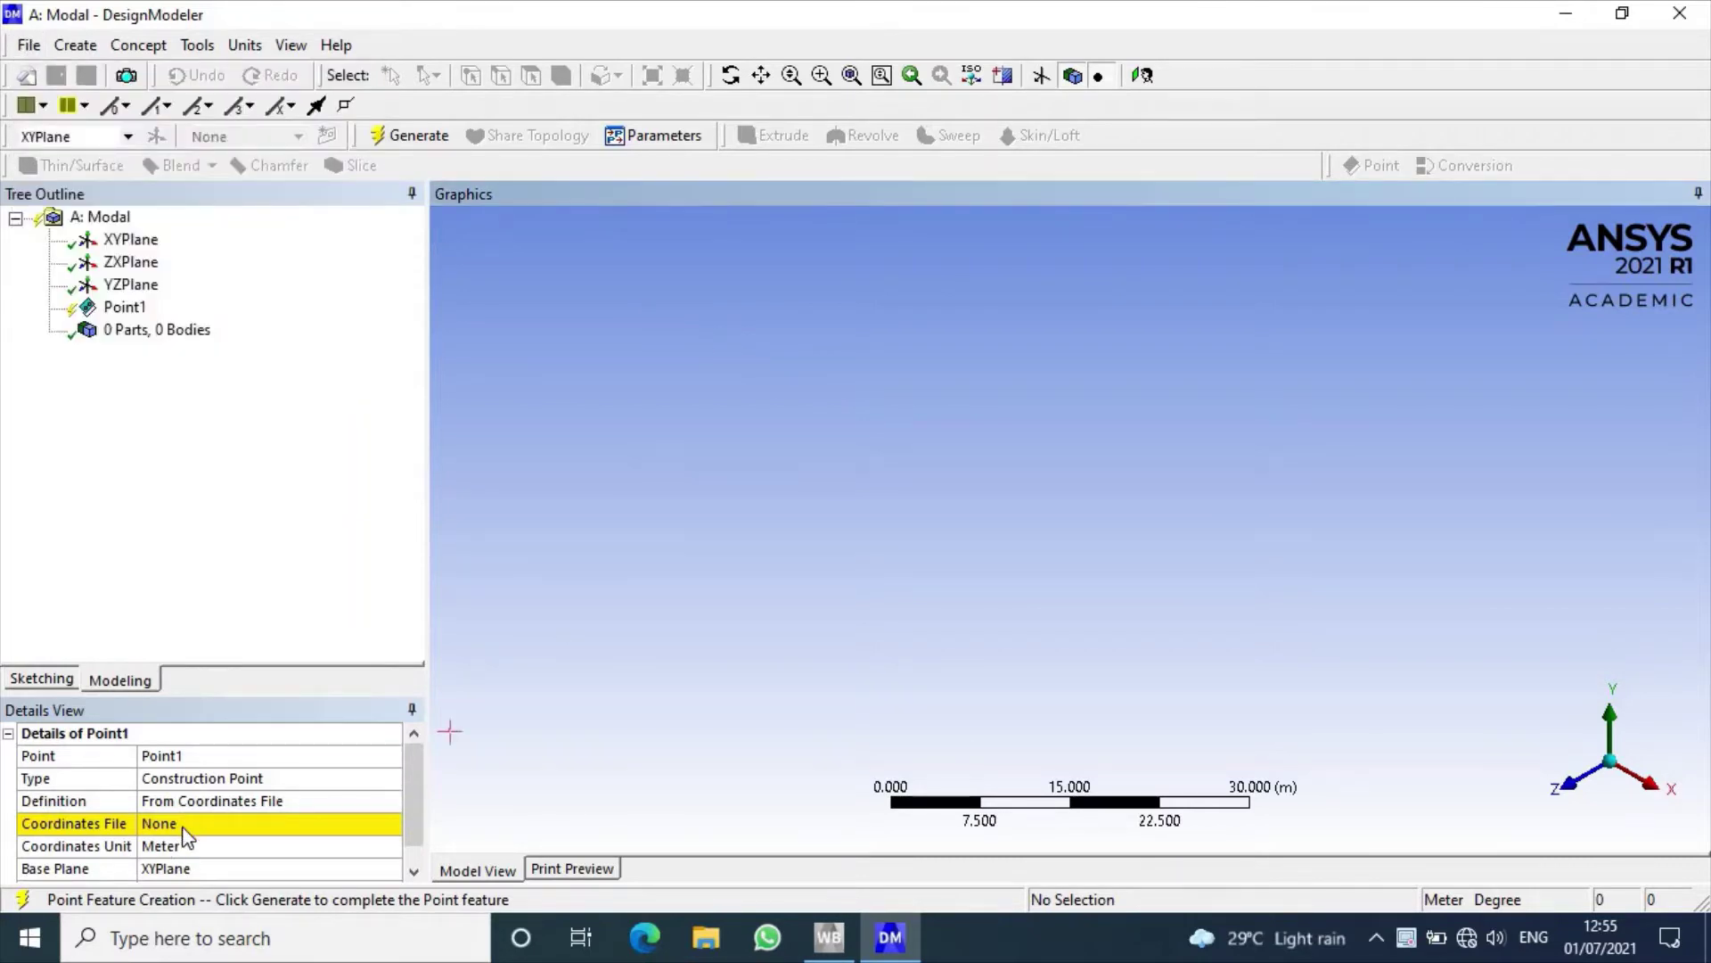
{"action": "left_click", "coordinate": [110, 310]}
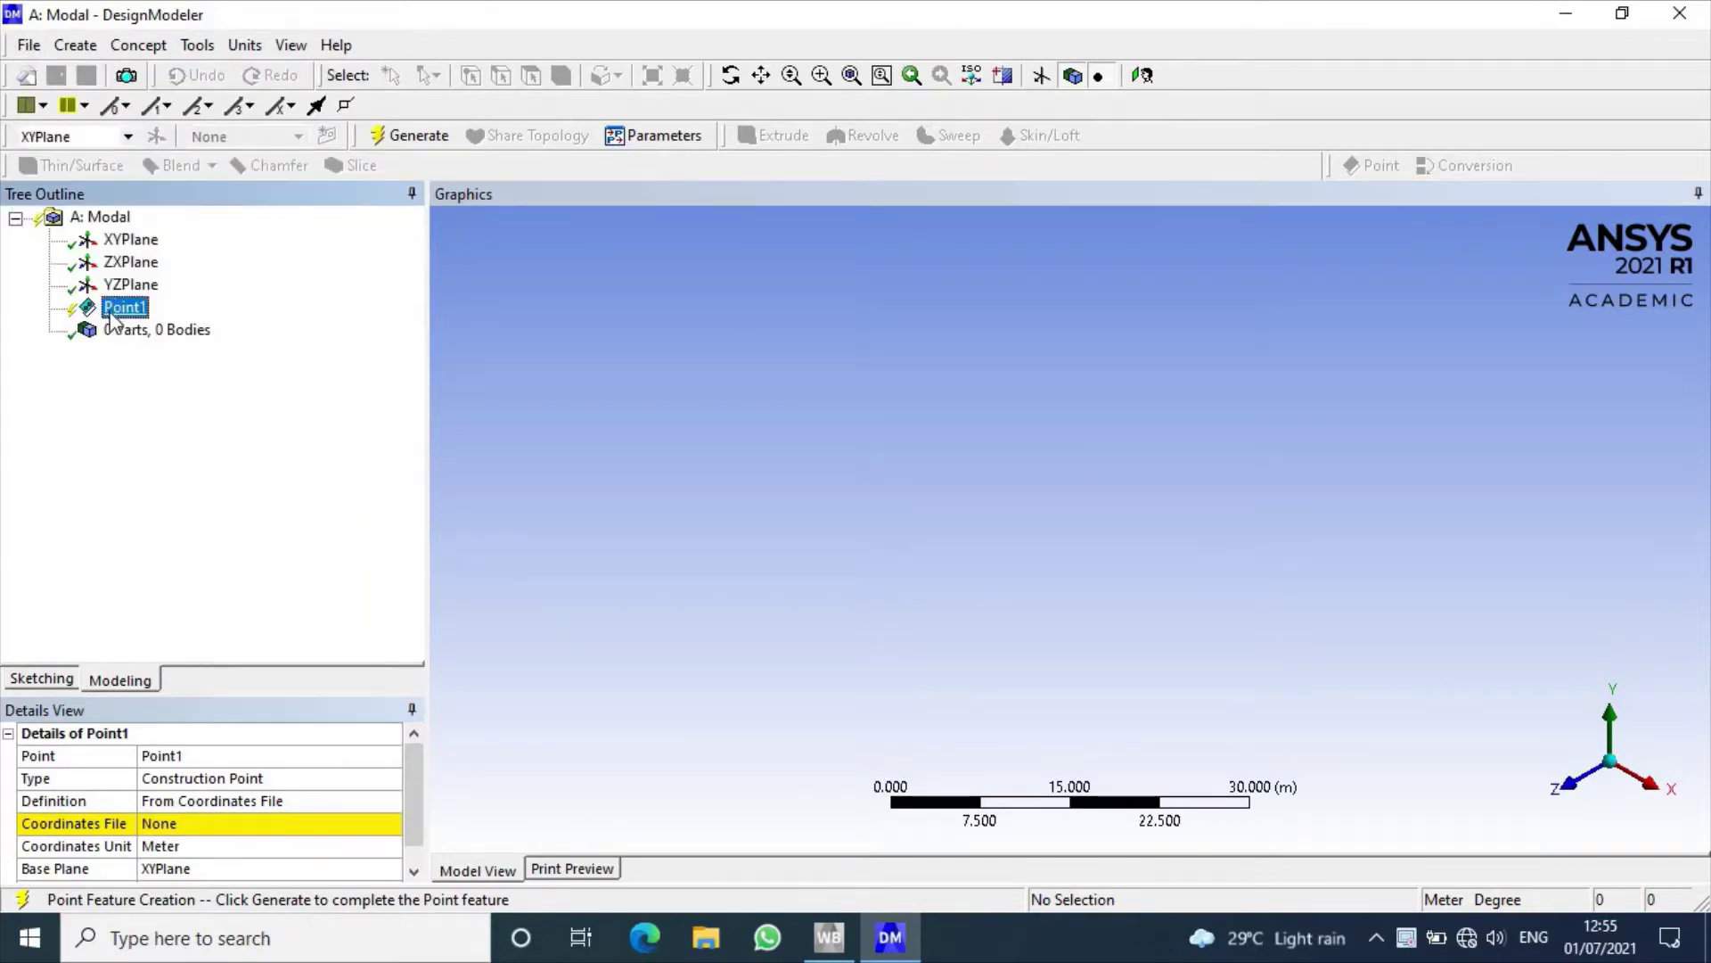
{"action": "key", "text": "Delete"}
{"action": "left_click", "coordinate": [777, 562]}
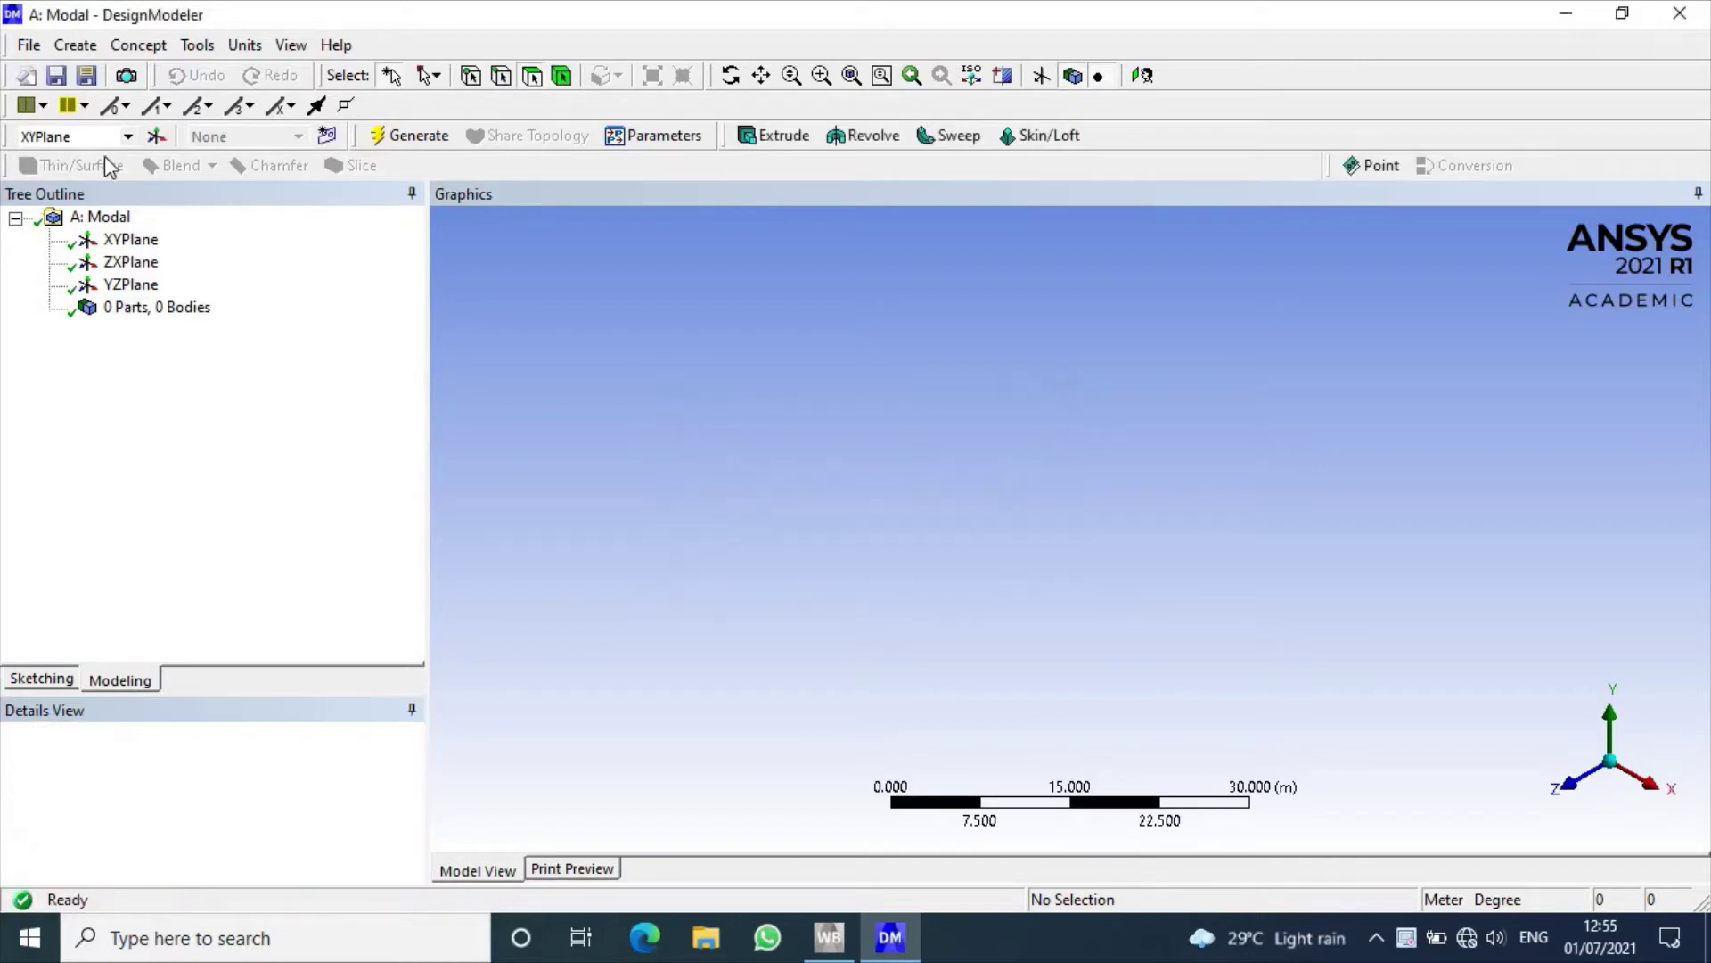
Step: Import 2D Plate.igs as external geometry and generate it into one plate body
{"action": "left_click", "coordinate": [28, 45]}
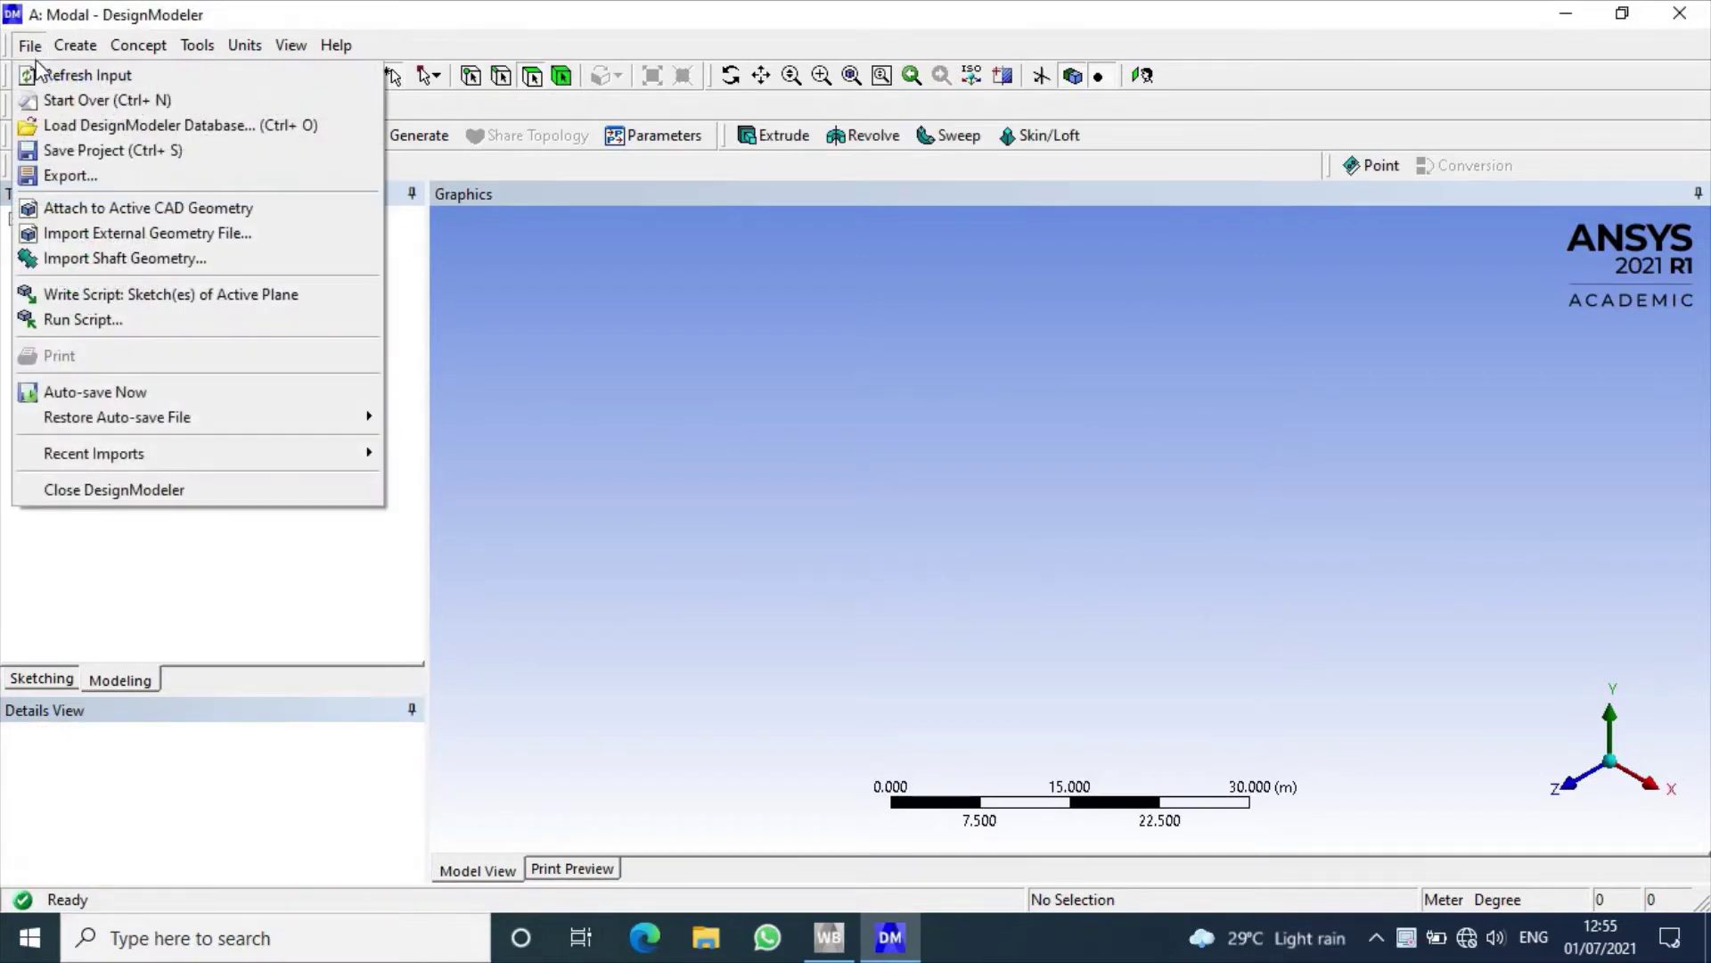
{"action": "left_click", "coordinate": [65, 236]}
{"action": "left_click", "coordinate": [688, 366]}
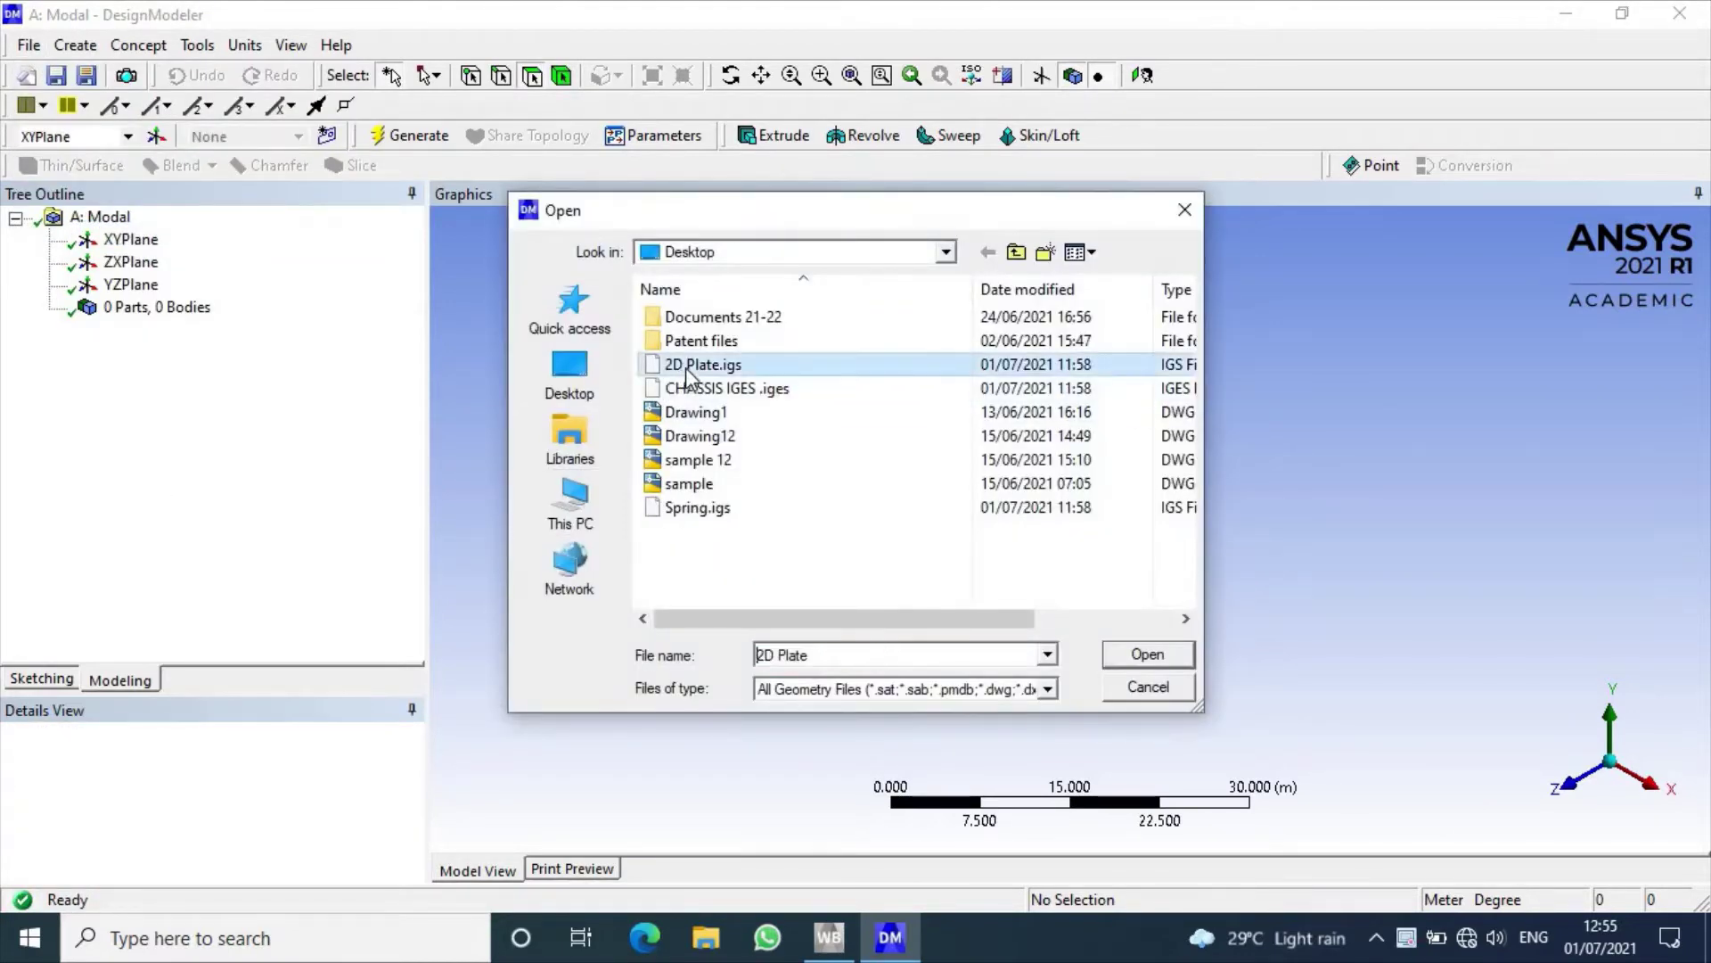
{"action": "left_click", "coordinate": [1148, 654]}
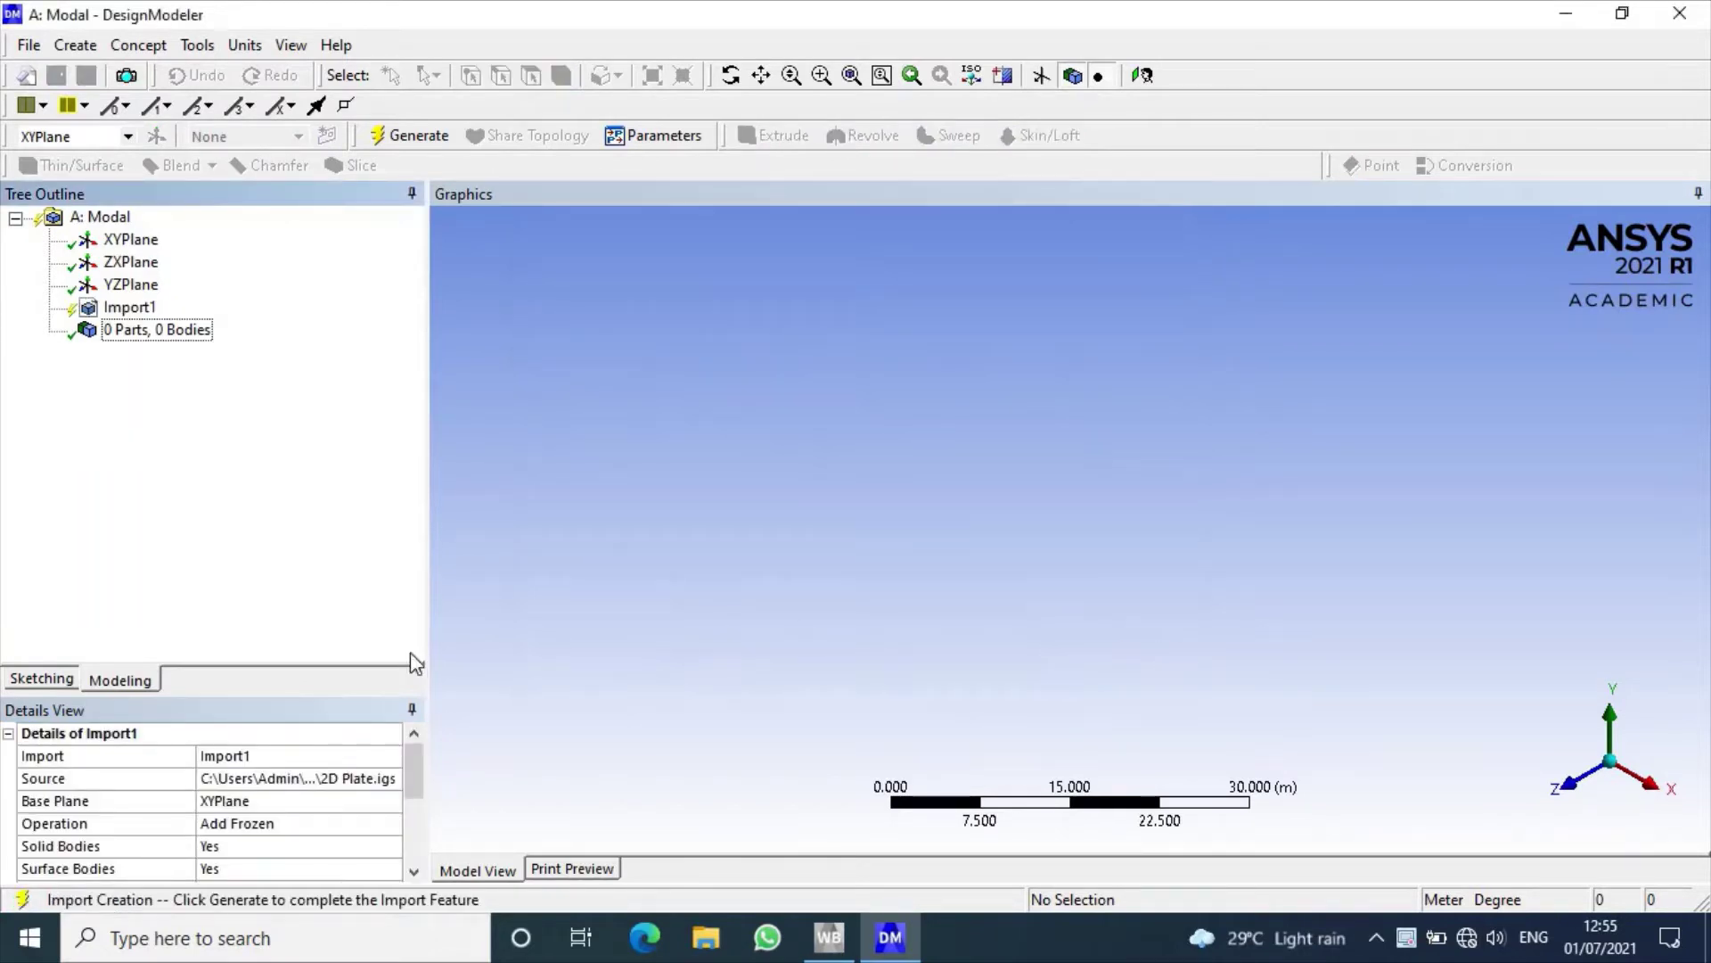
{"action": "left_click", "coordinate": [404, 137]}
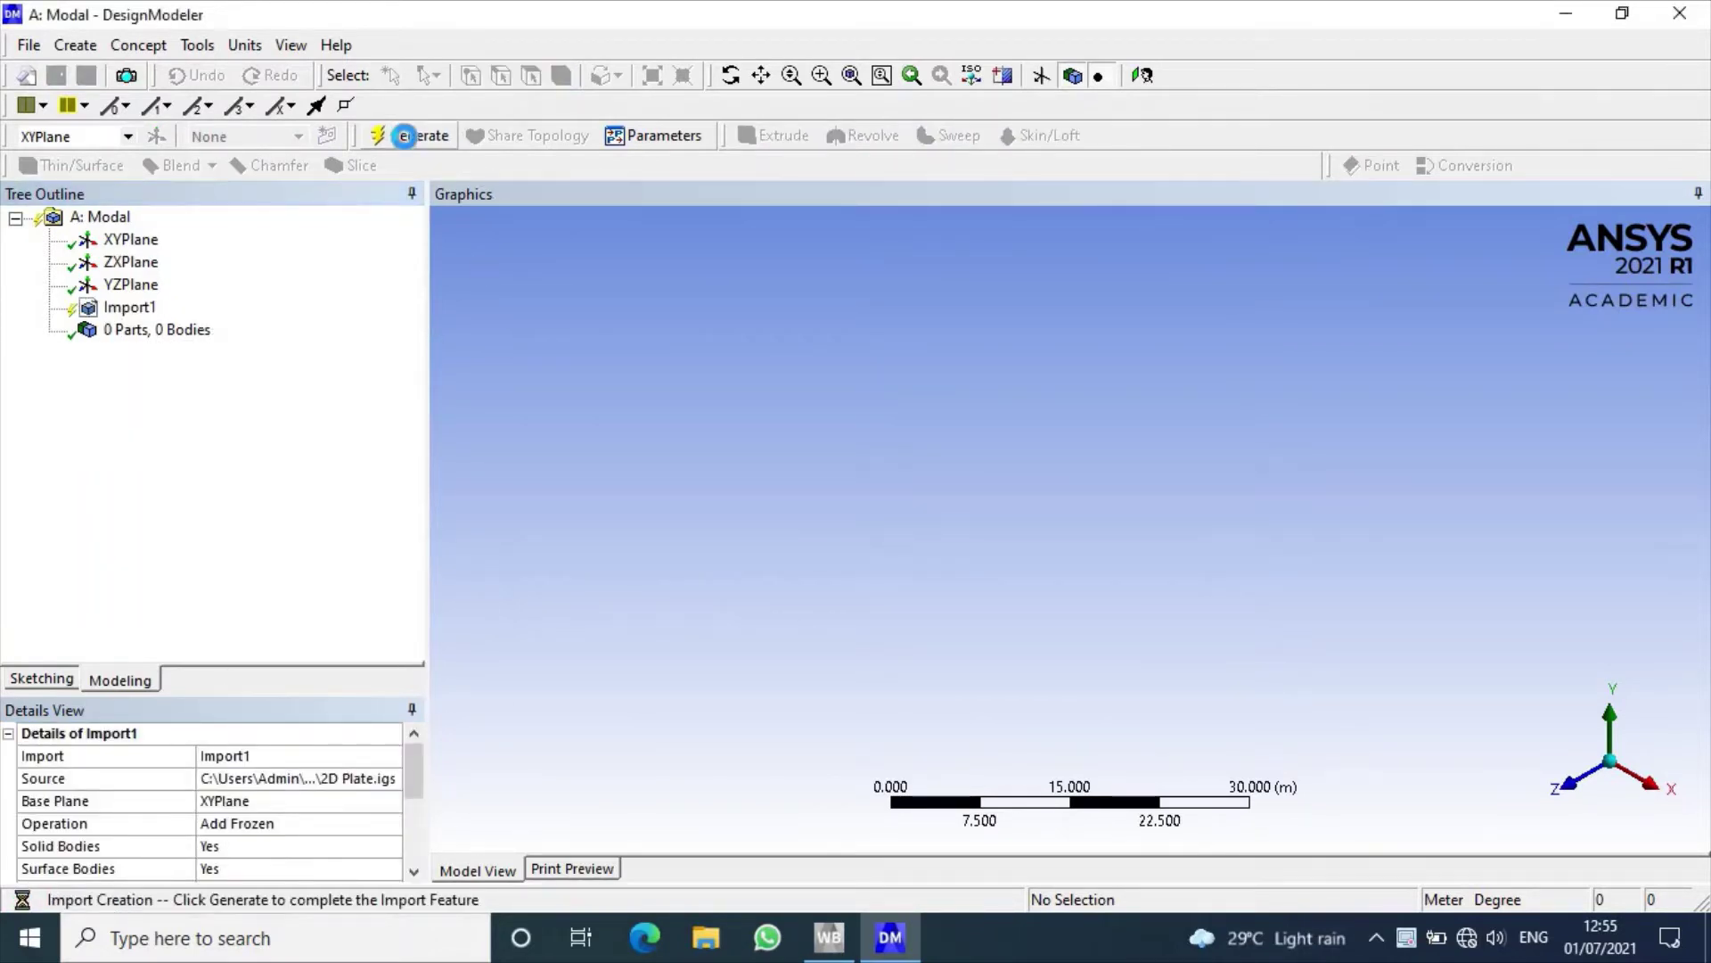
{"action": "mouse_move", "coordinate": [1467, 737]}
{"action": "middle_mouse_down"}
{"action": "mouse_move", "coordinate": [1513, 673]}
{"action": "mouse_move", "coordinate": [1272, 661]}
{"action": "mouse_move", "coordinate": [1467, 665]}
{"action": "mouse_move", "coordinate": [1509, 687]}
{"action": "mouse_move", "coordinate": [1433, 703]}
{"action": "middle_mouse_up"}
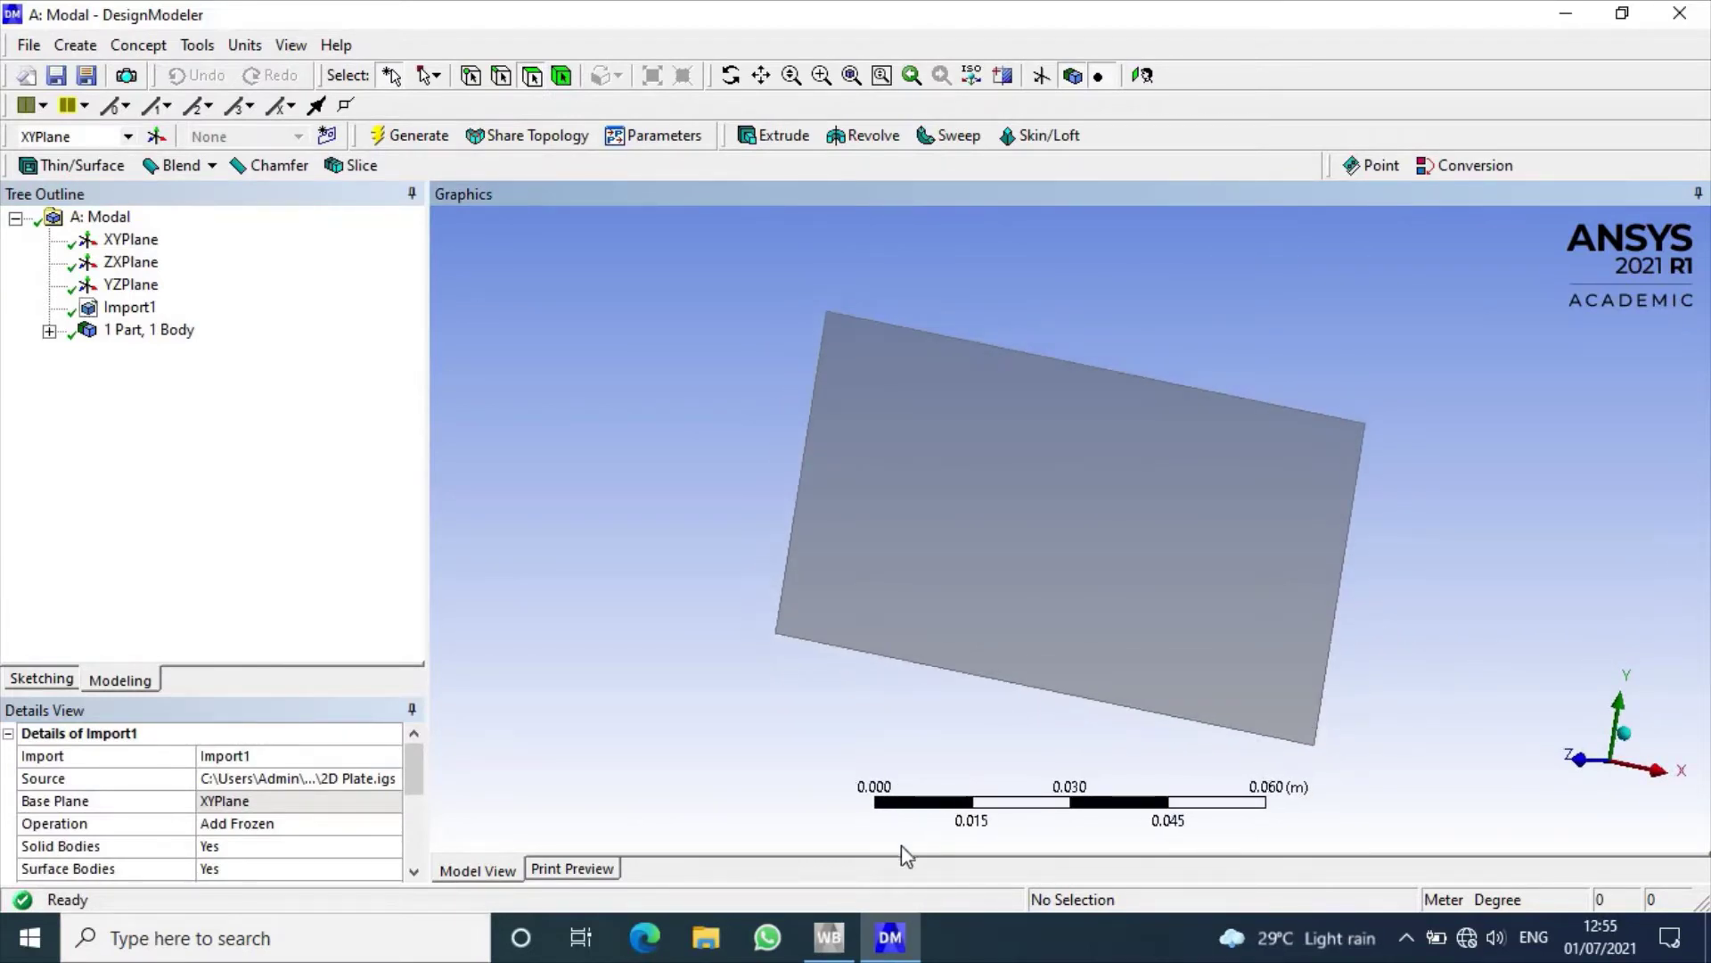
Step: Launch Mechanical from the Modal system's Model cell and maximize its window
{"action": "left_click", "coordinate": [829, 936]}
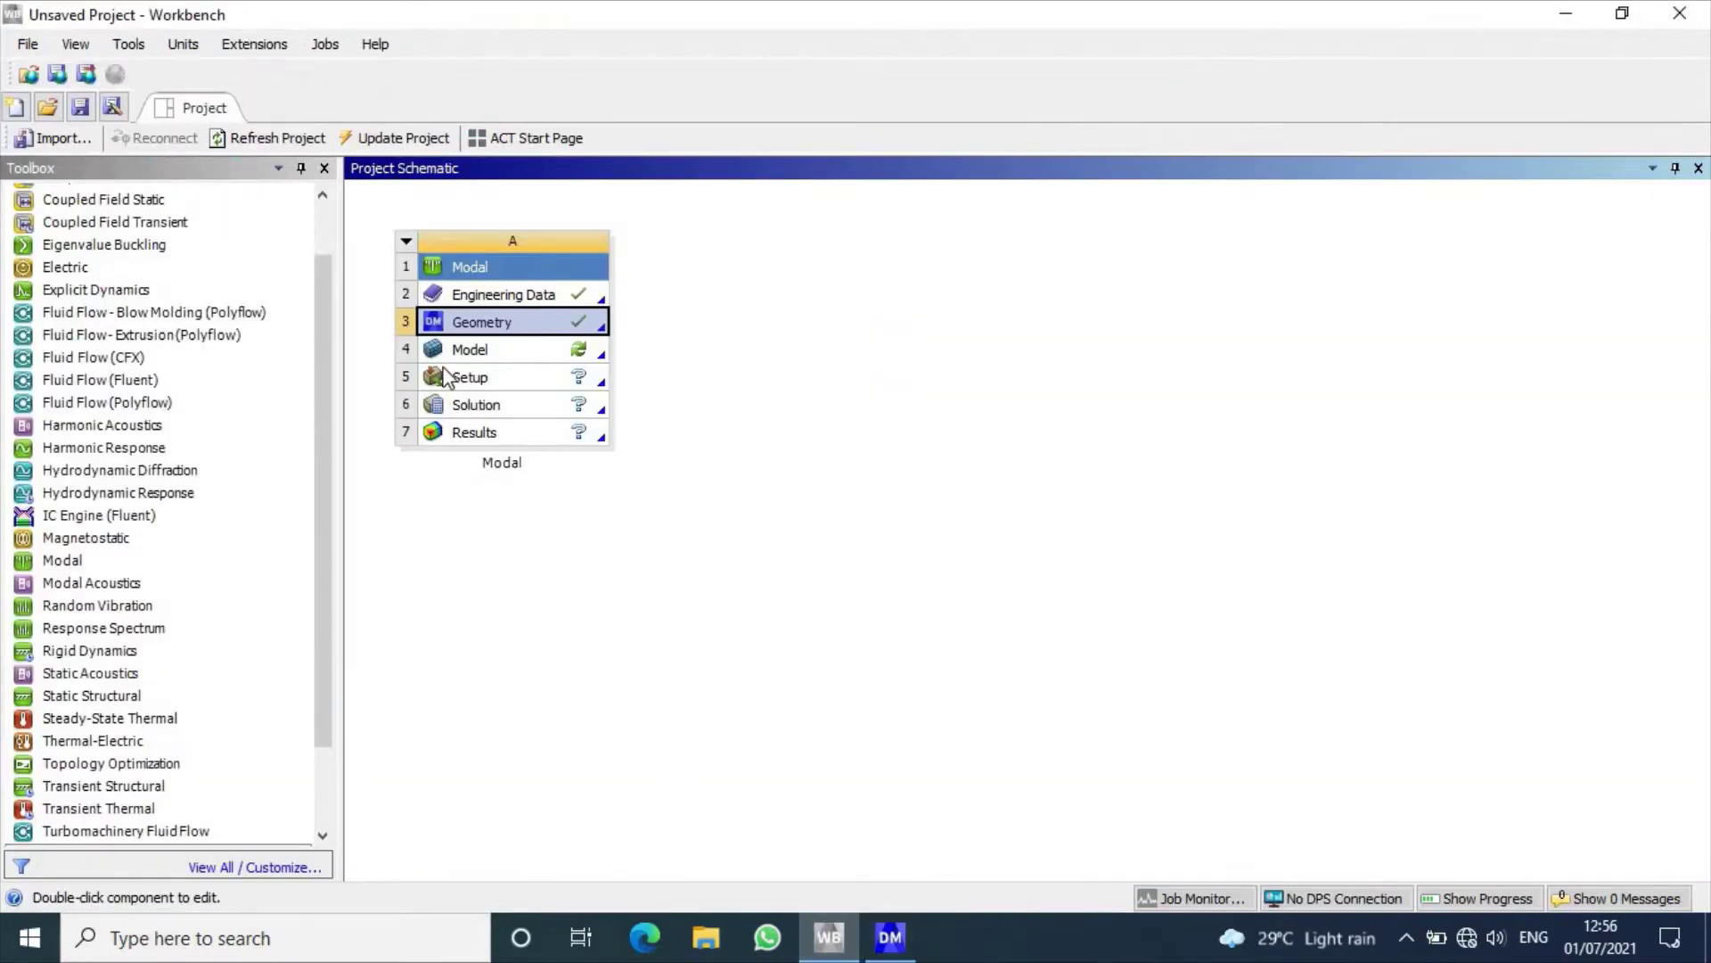
{"action": "double_click", "coordinate": [496, 352]}
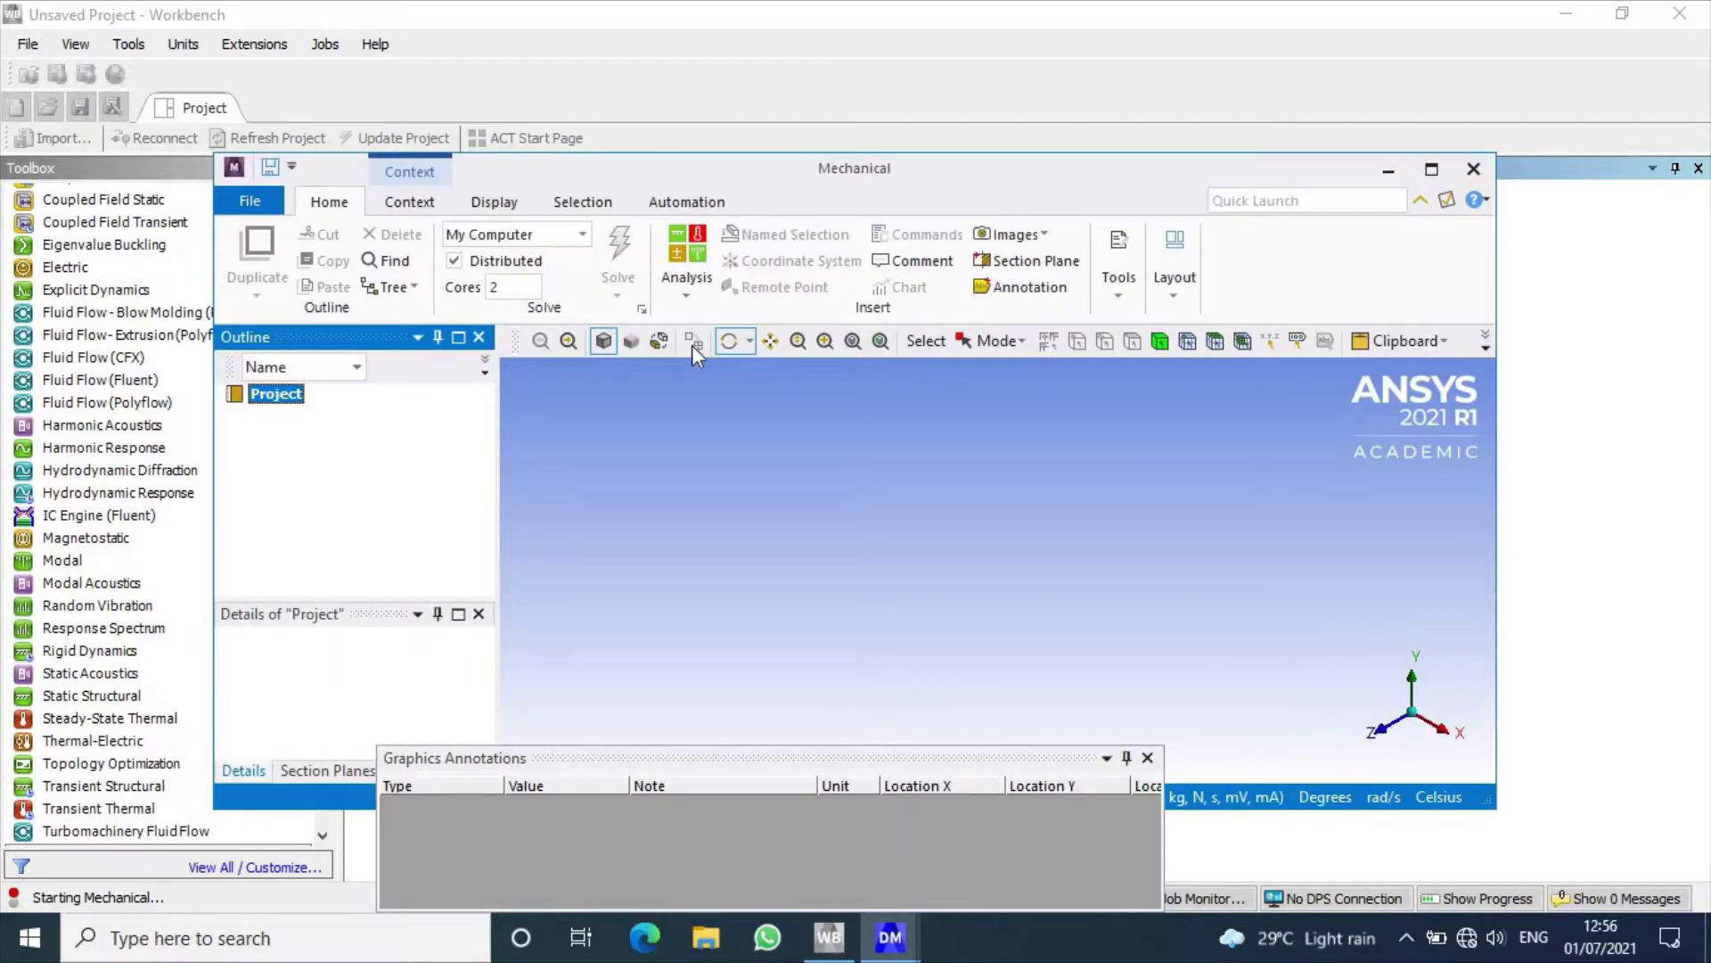
{"action": "left_click", "coordinate": [1432, 170]}
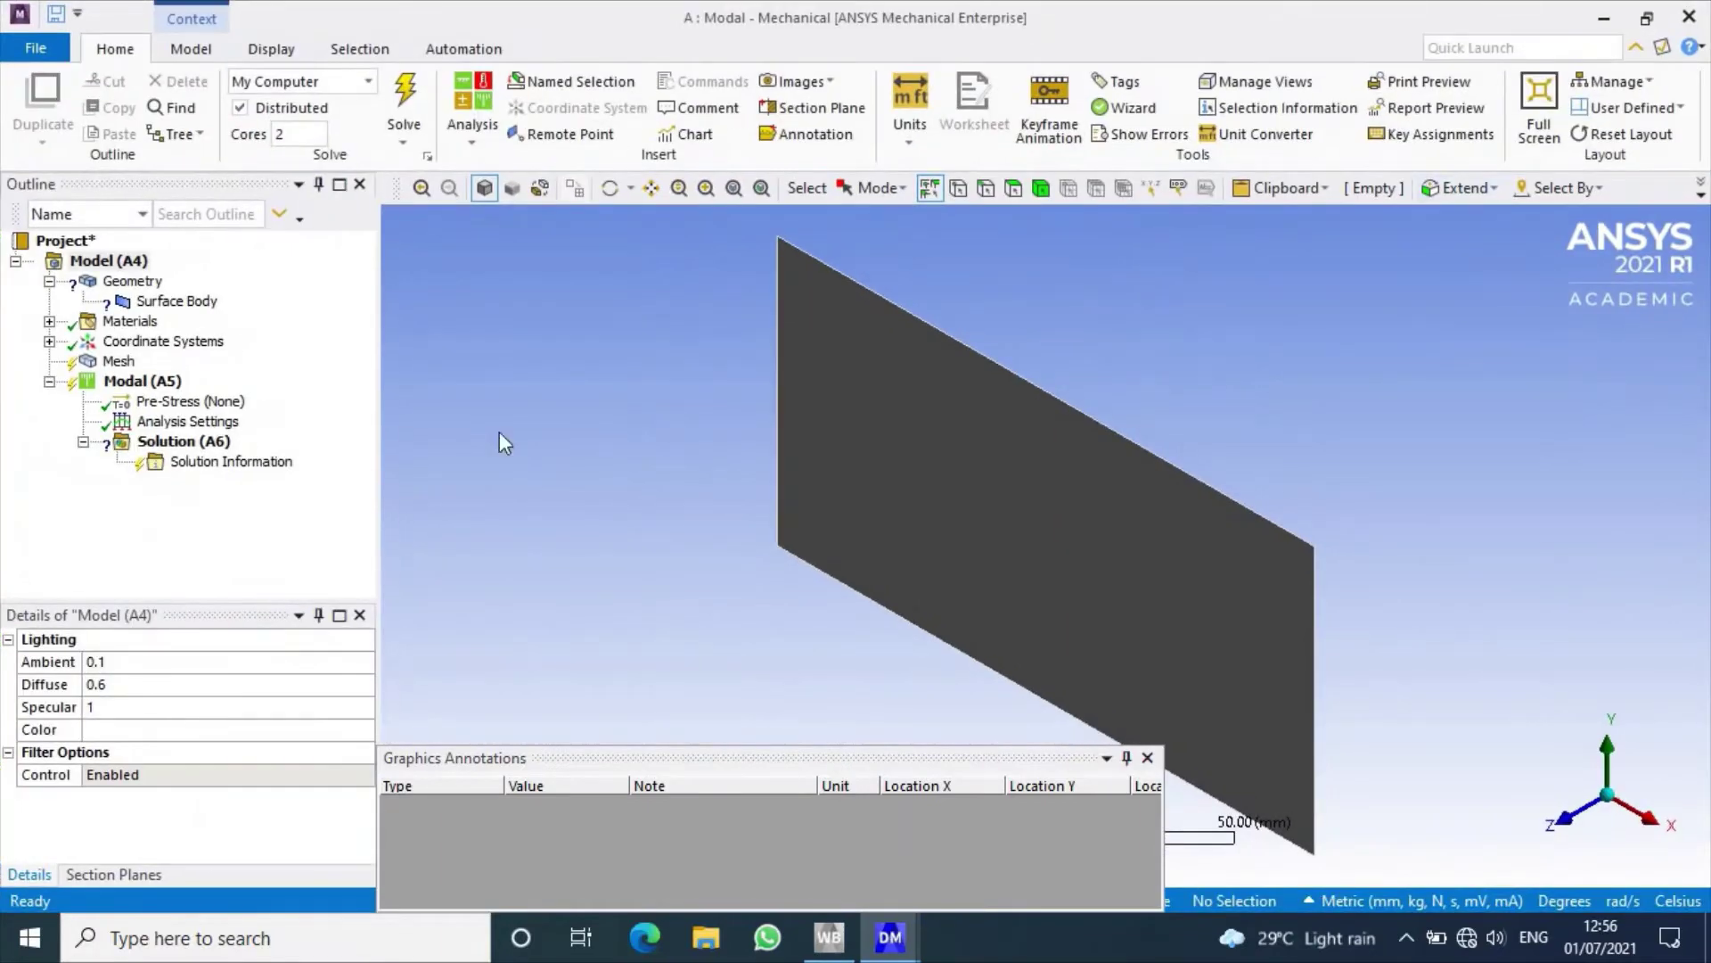
Step: Give the plate's Surface Body a thickness of 1 mm
{"action": "left_click", "coordinate": [164, 305]}
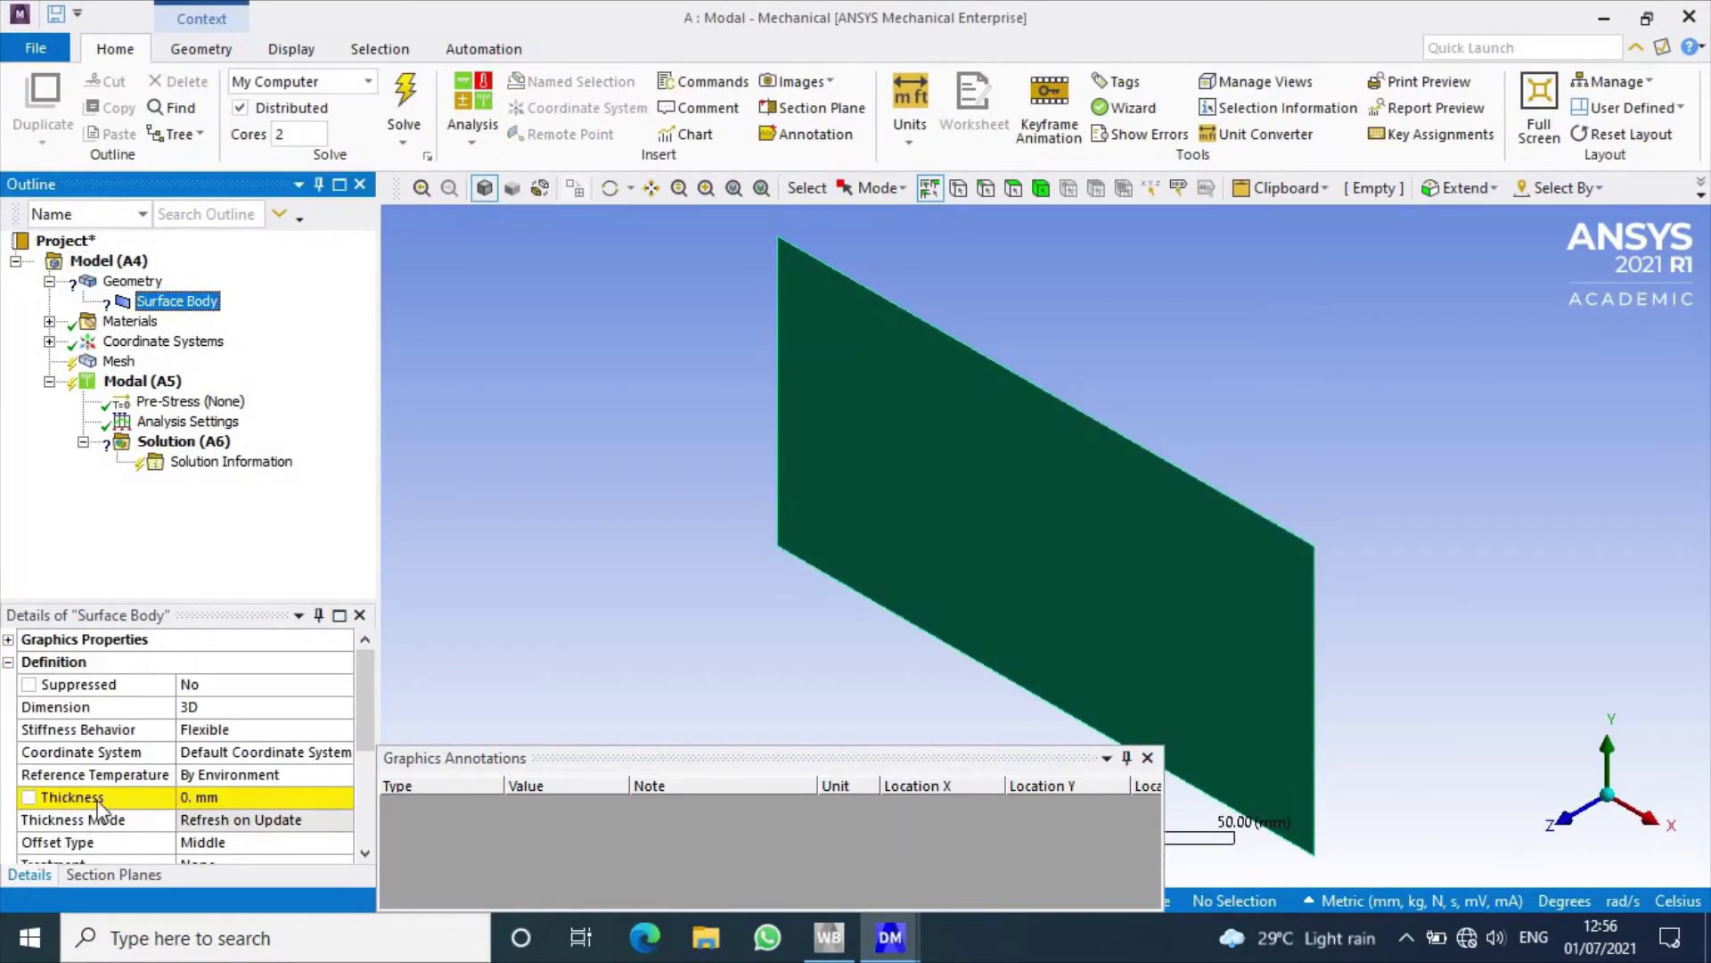
{"action": "left_click", "coordinate": [214, 797]}
{"action": "type", "text": "1"}
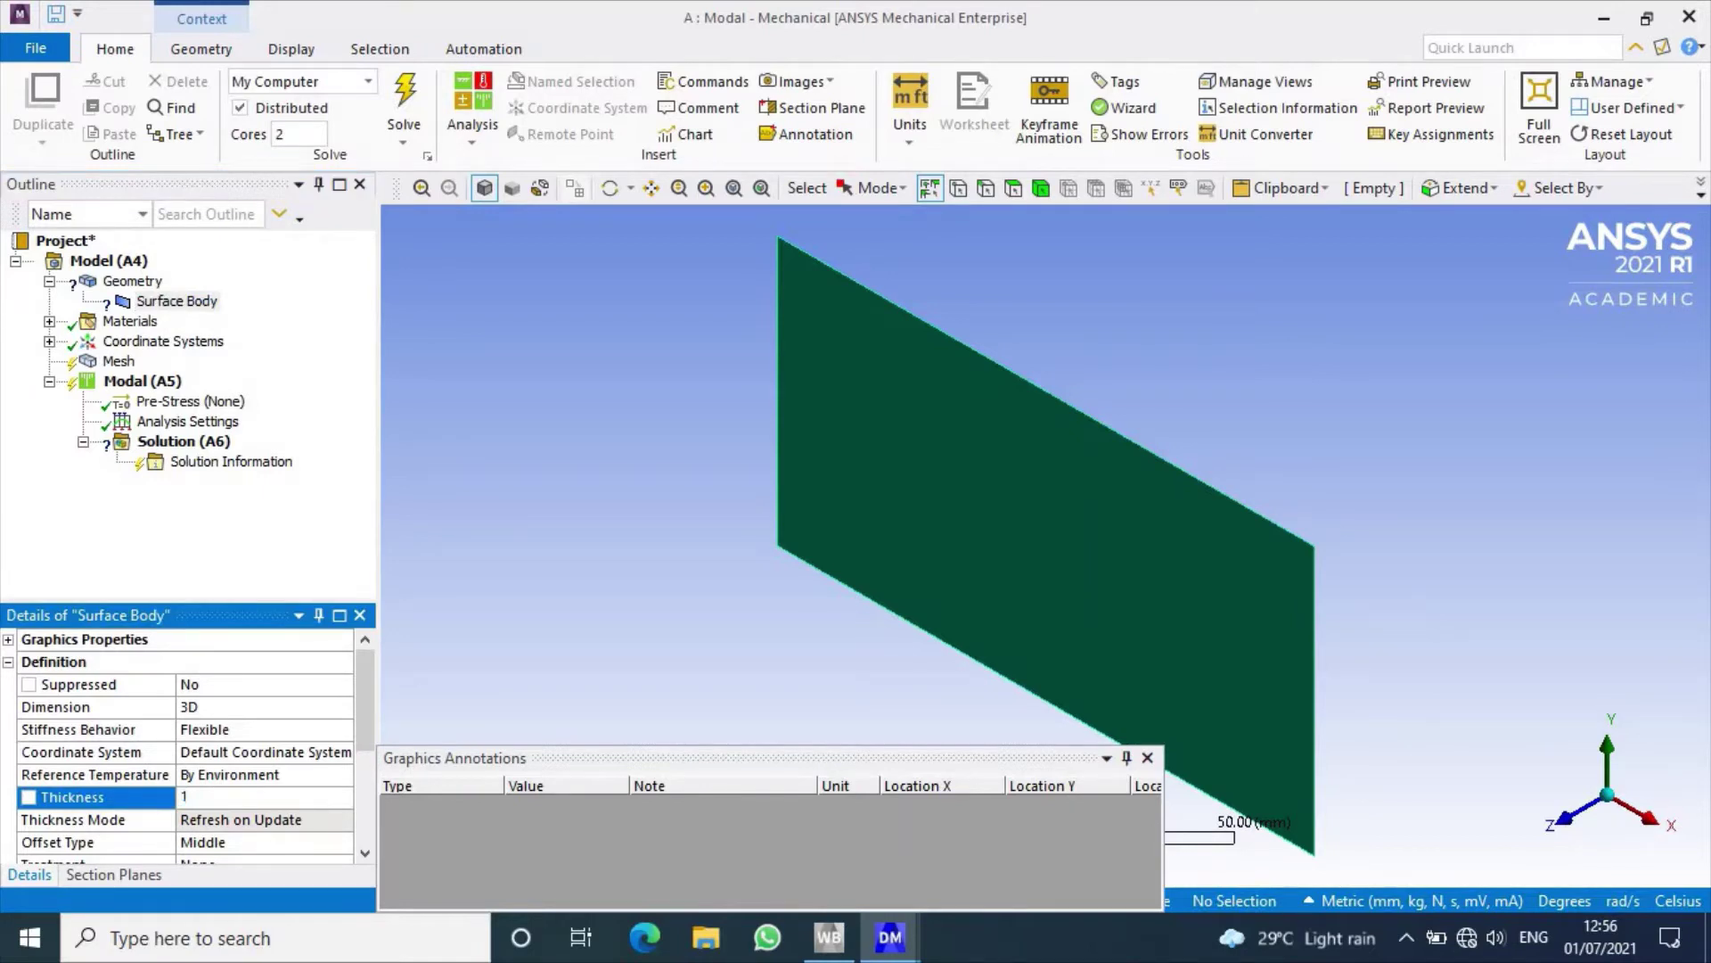
{"action": "key", "text": "Return"}
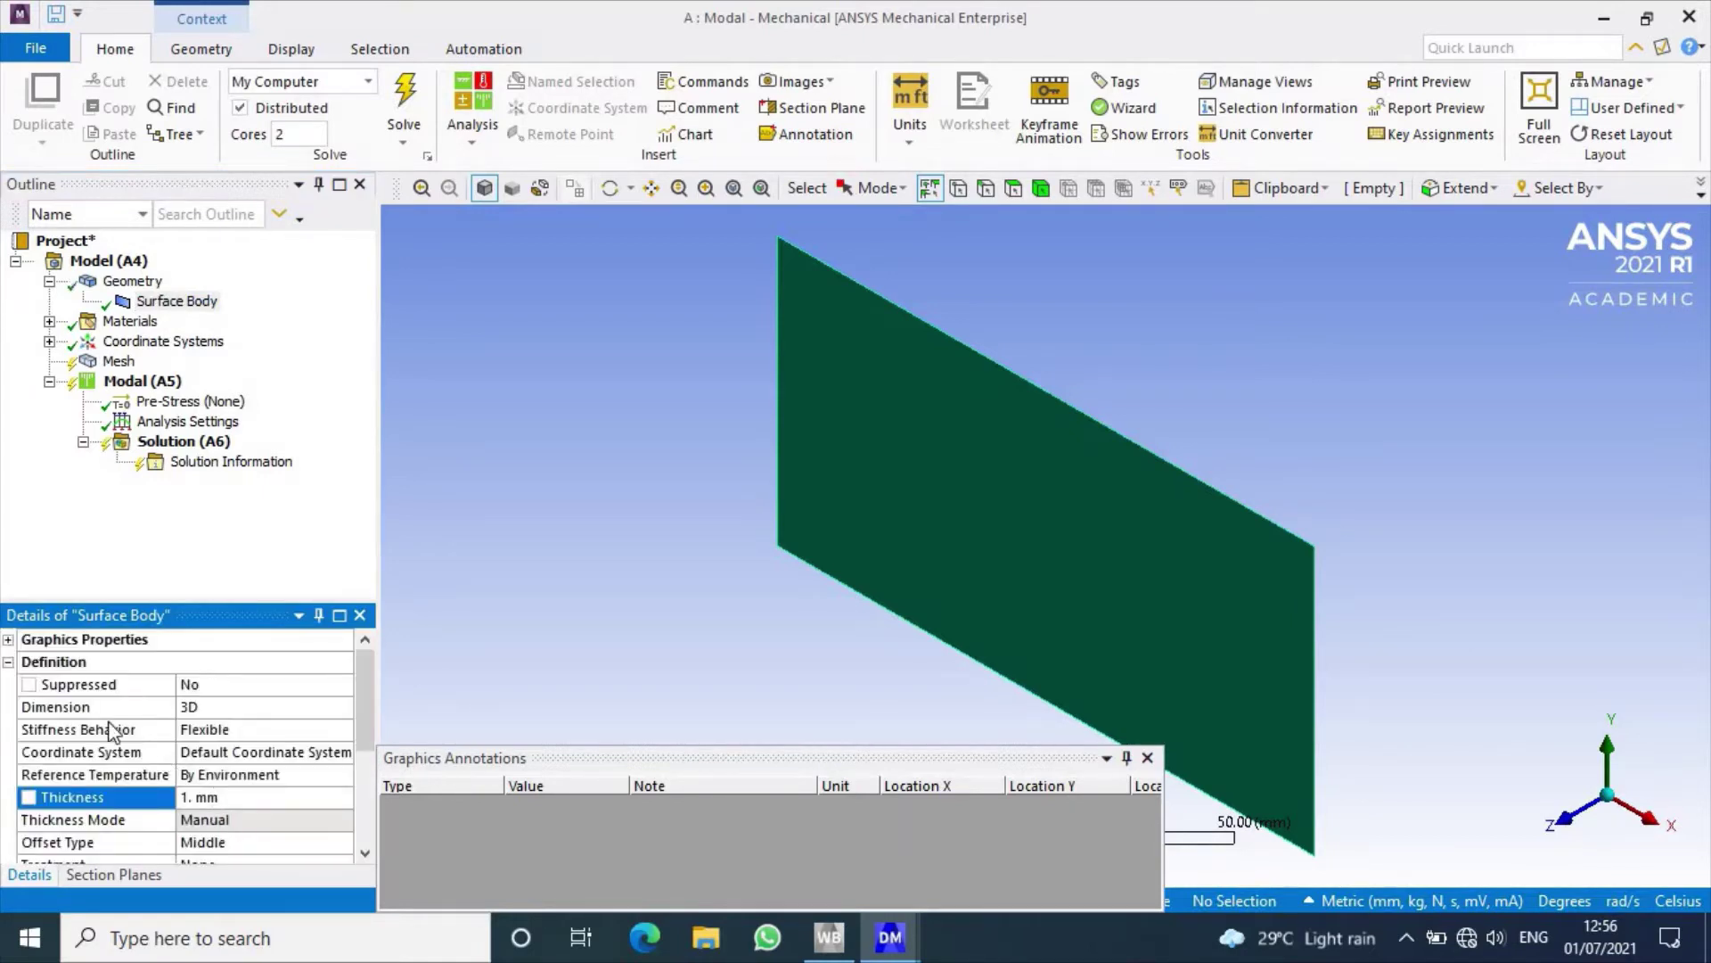
{"action": "left_click", "coordinate": [107, 364]}
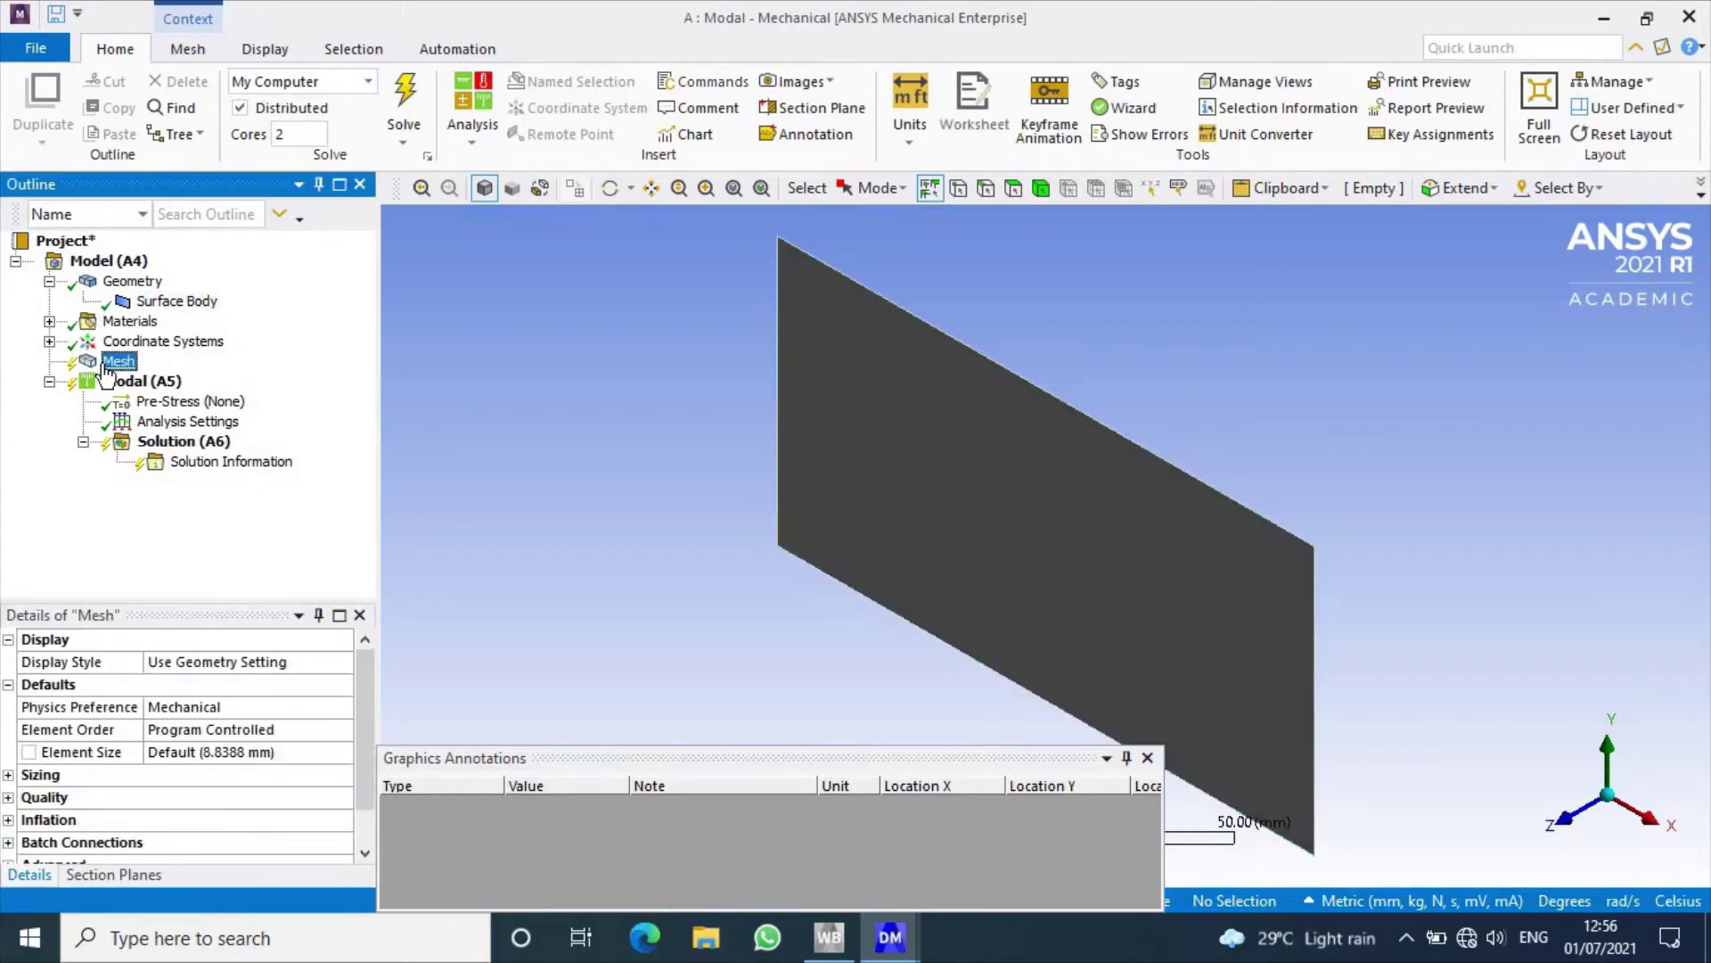
Step: Generate a mesh with 10 mm element size and Quadratic element order on the plate
{"action": "left_click", "coordinate": [270, 754]}
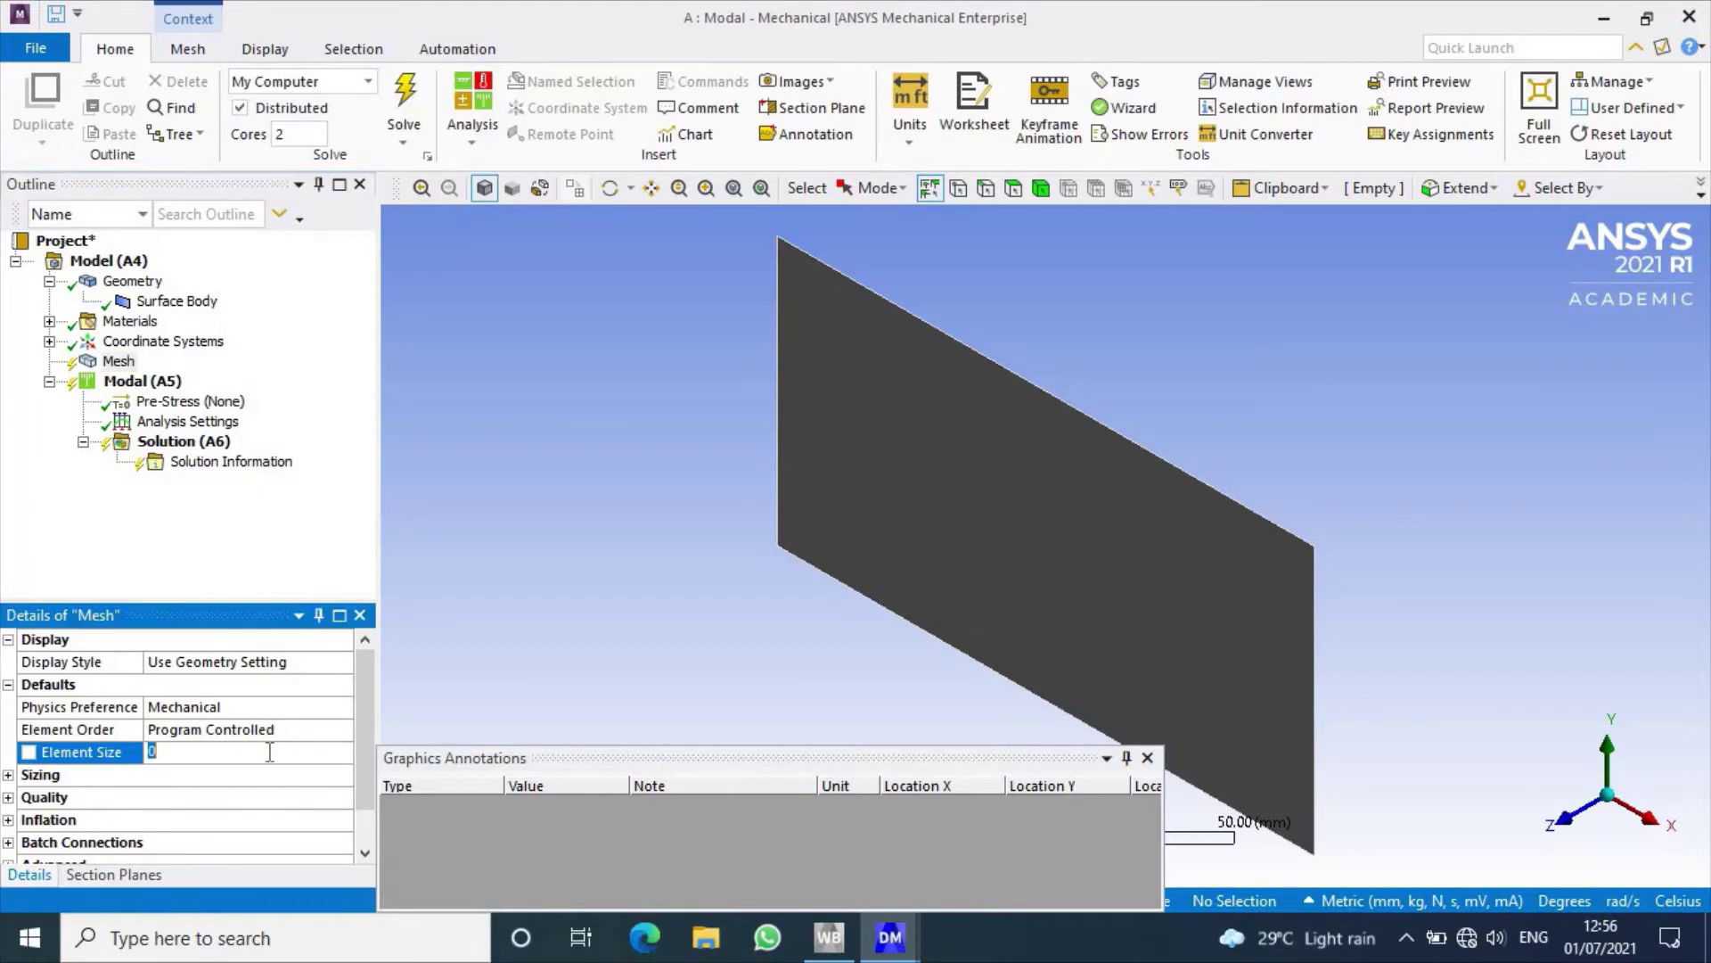
{"action": "key", "text": "Return"}
{"action": "left_click", "coordinate": [314, 729]}
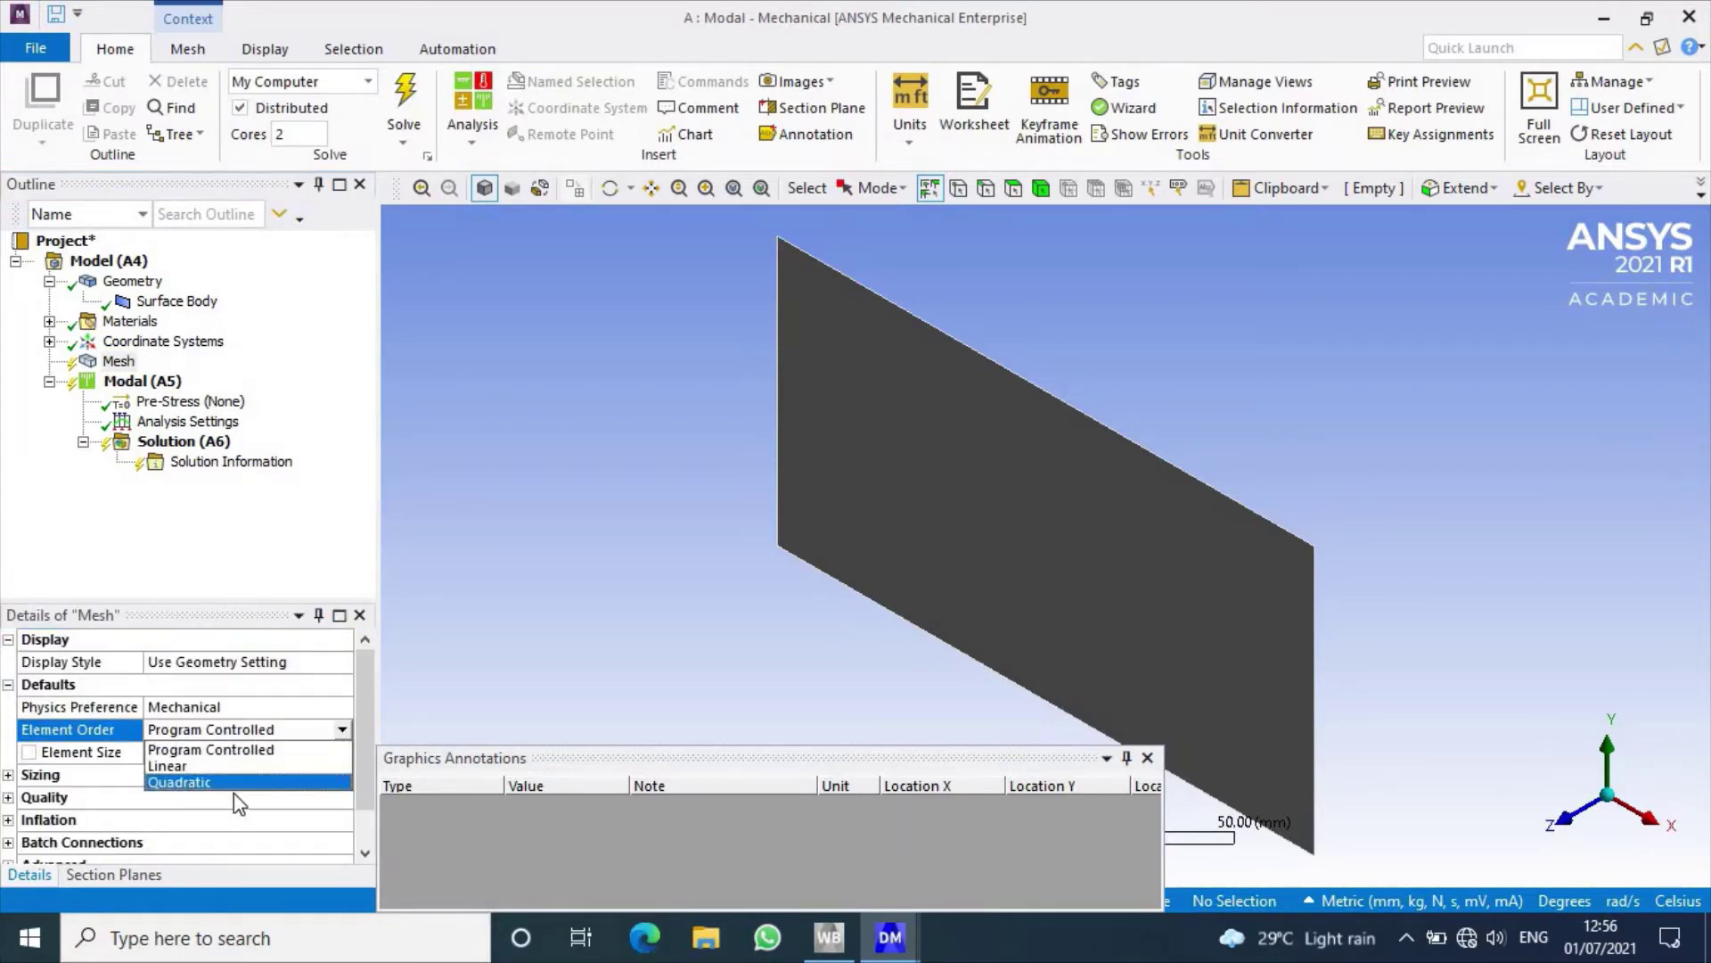
{"action": "left_click", "coordinate": [239, 788]}
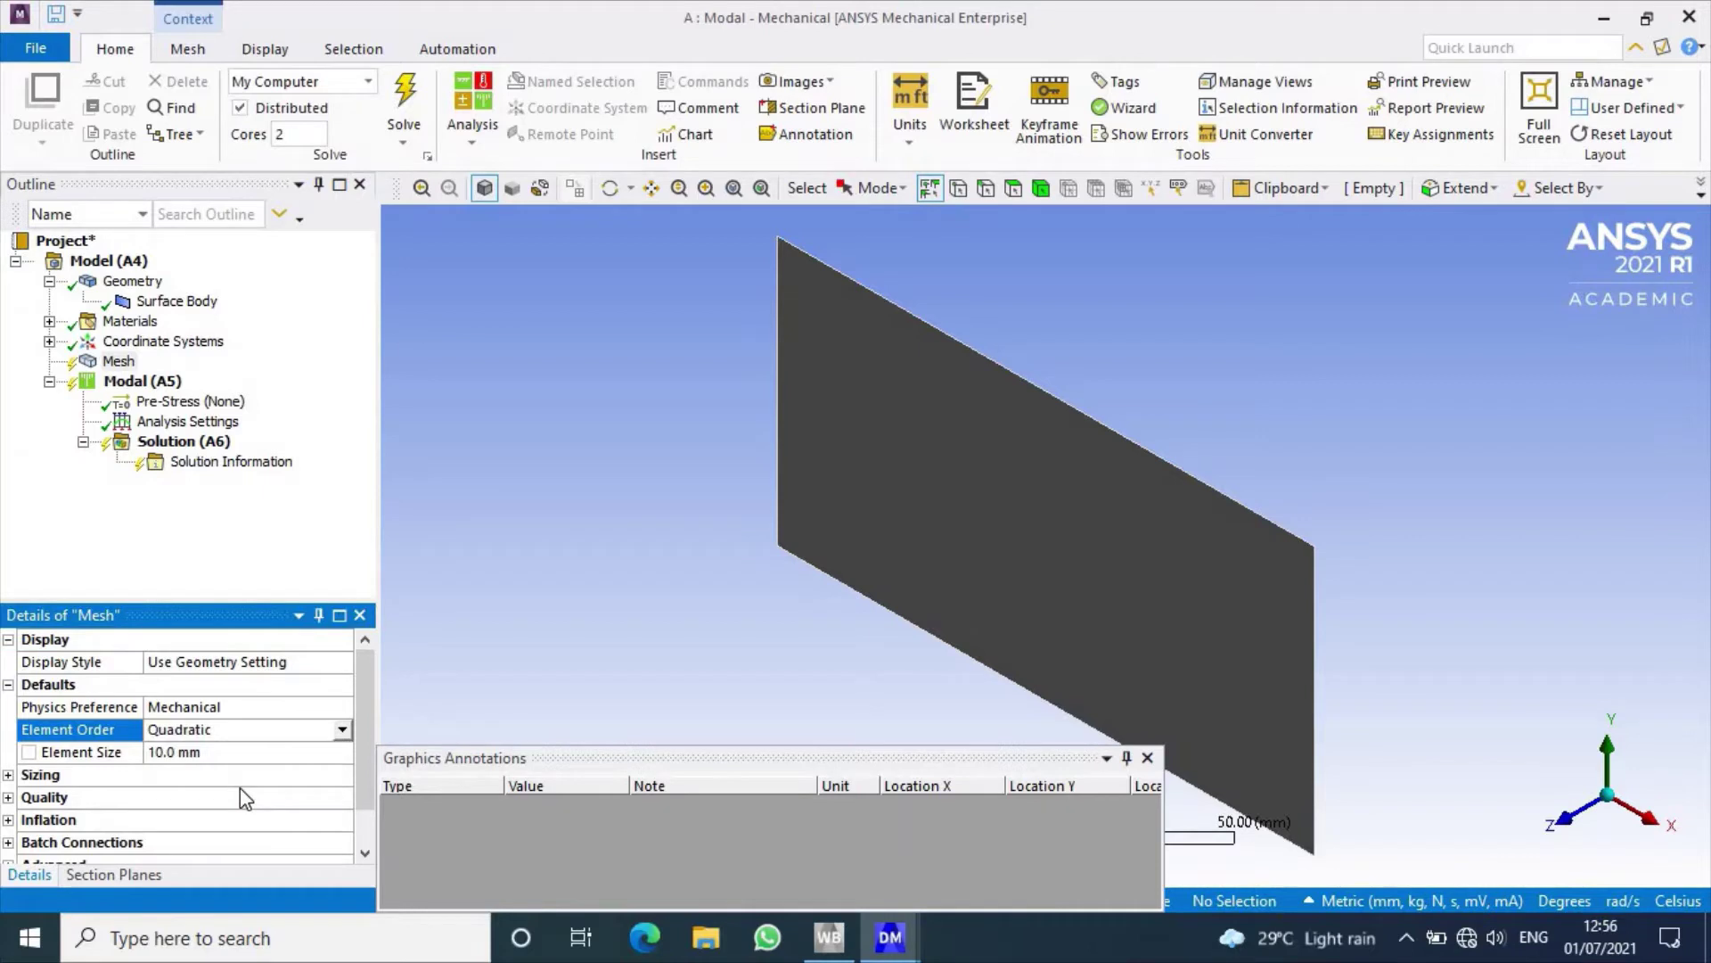
{"action": "left_click", "coordinate": [119, 363]}
{"action": "right_click", "coordinate": [118, 363]}
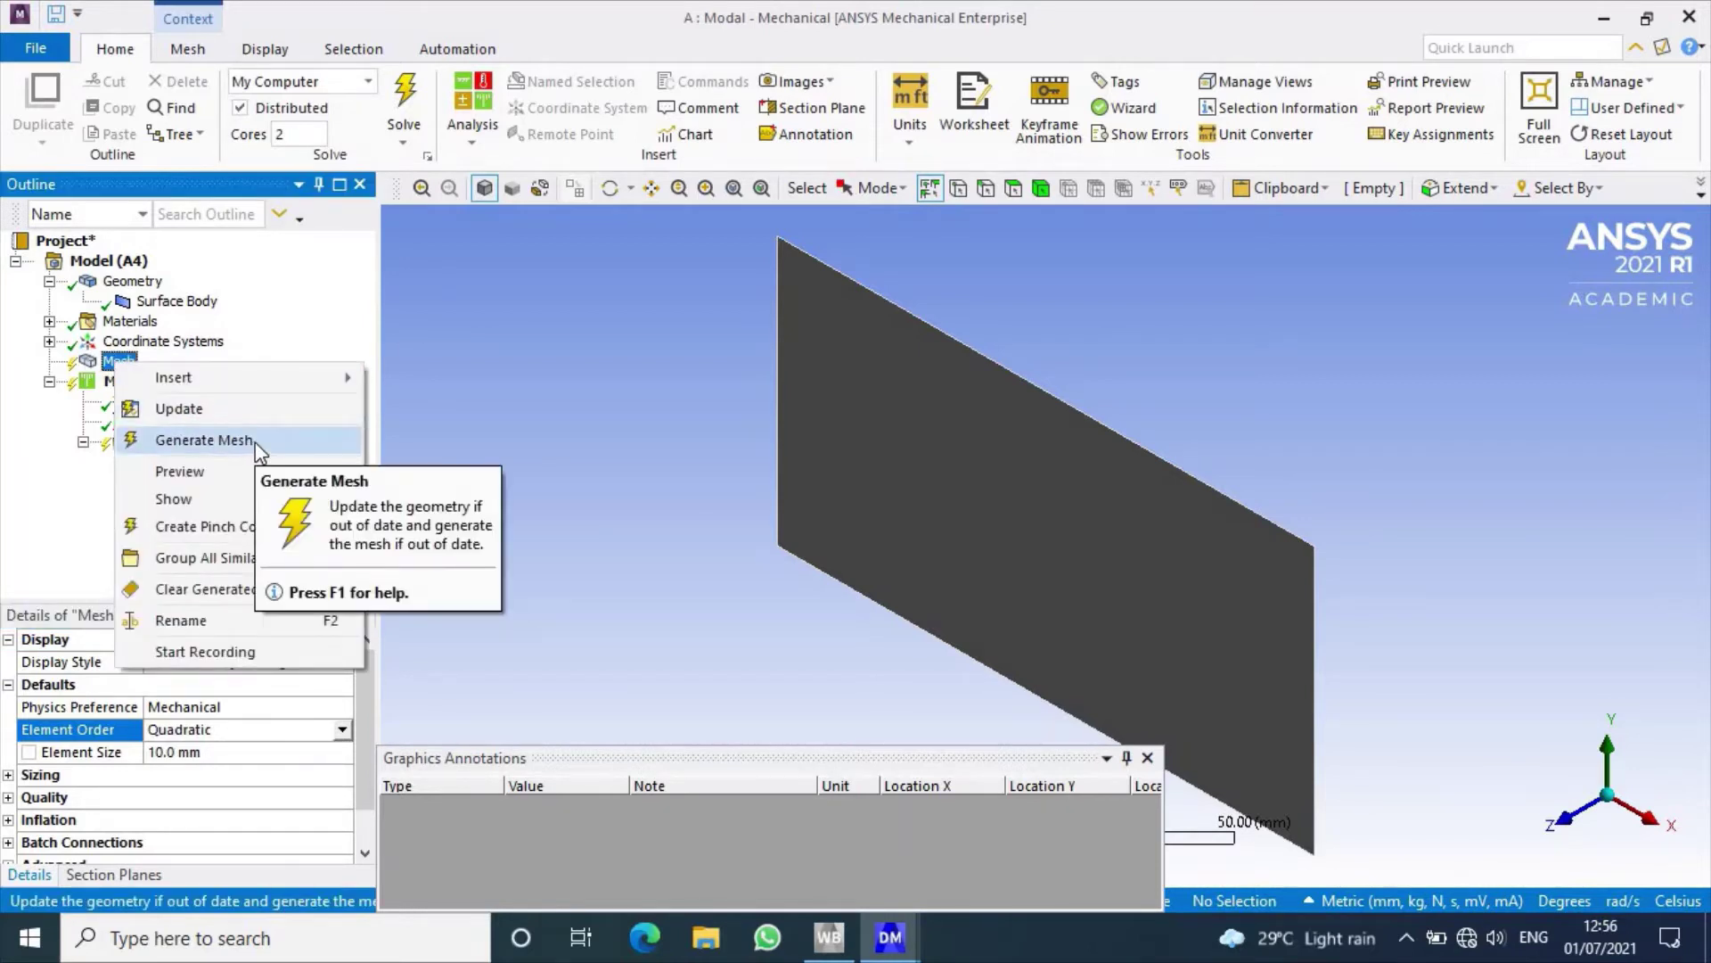
{"action": "left_click", "coordinate": [256, 444]}
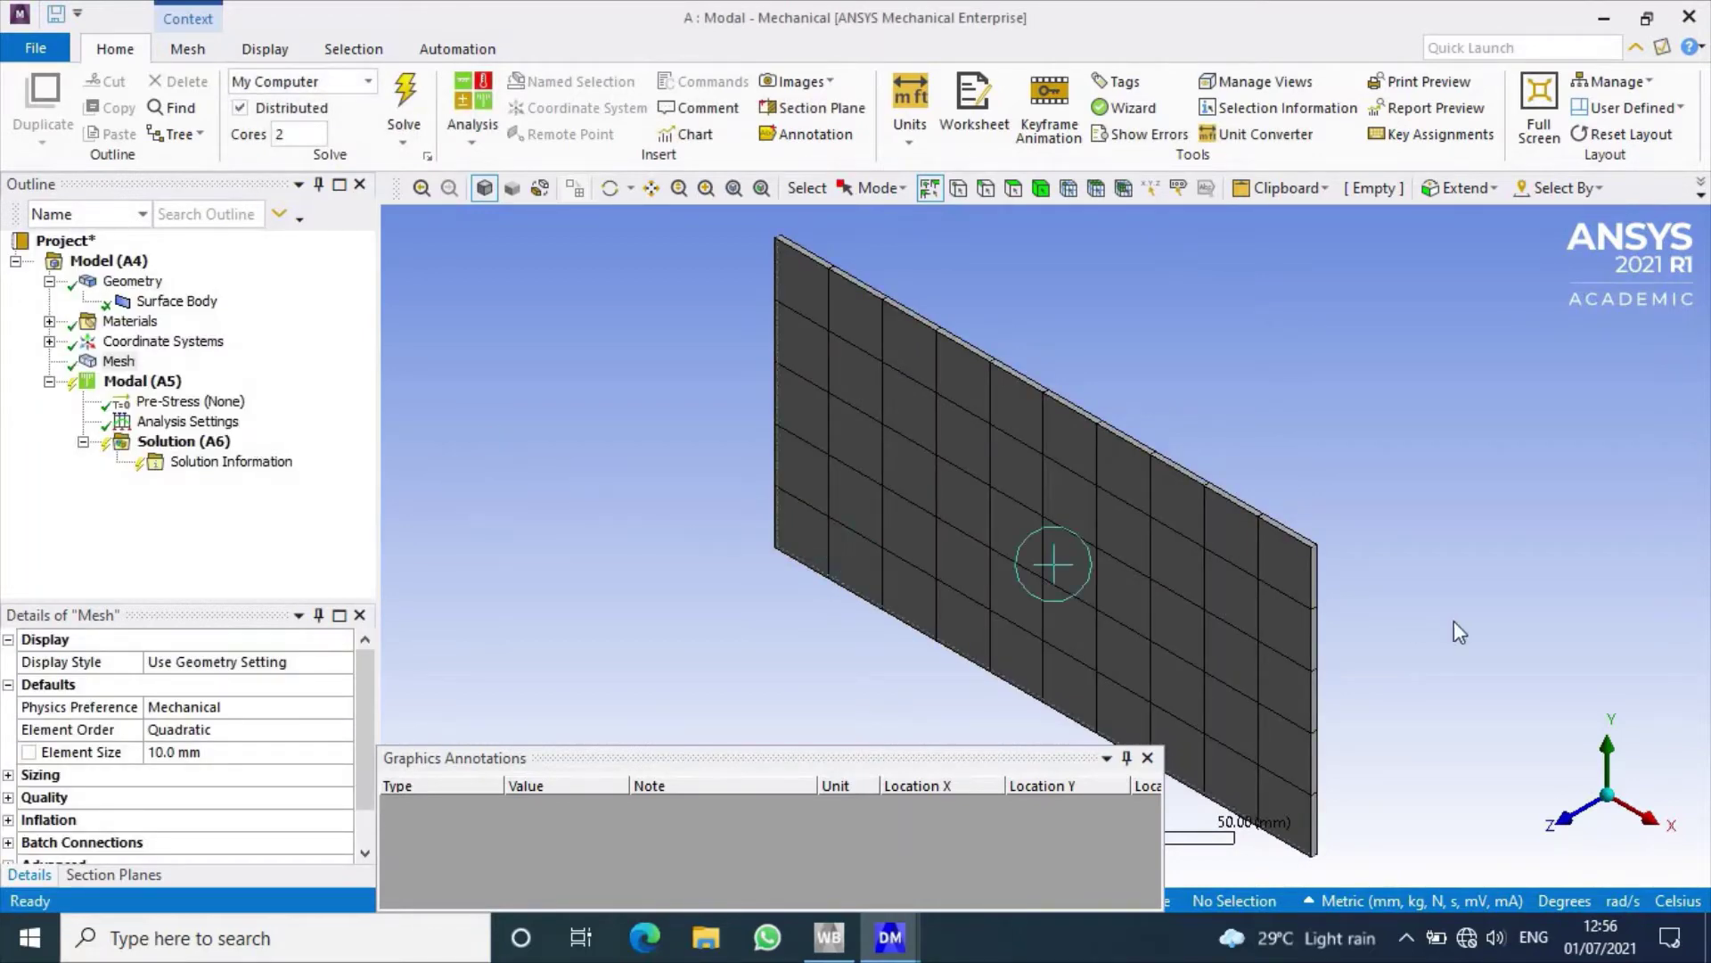
{"action": "mouse_move", "coordinate": [1453, 620]}
{"action": "middle_mouse_down"}
{"action": "mouse_move", "coordinate": [1547, 578]}
{"action": "mouse_move", "coordinate": [1452, 604]}
{"action": "mouse_move", "coordinate": [1474, 548]}
{"action": "mouse_move", "coordinate": [1512, 536]}
{"action": "middle_mouse_up"}
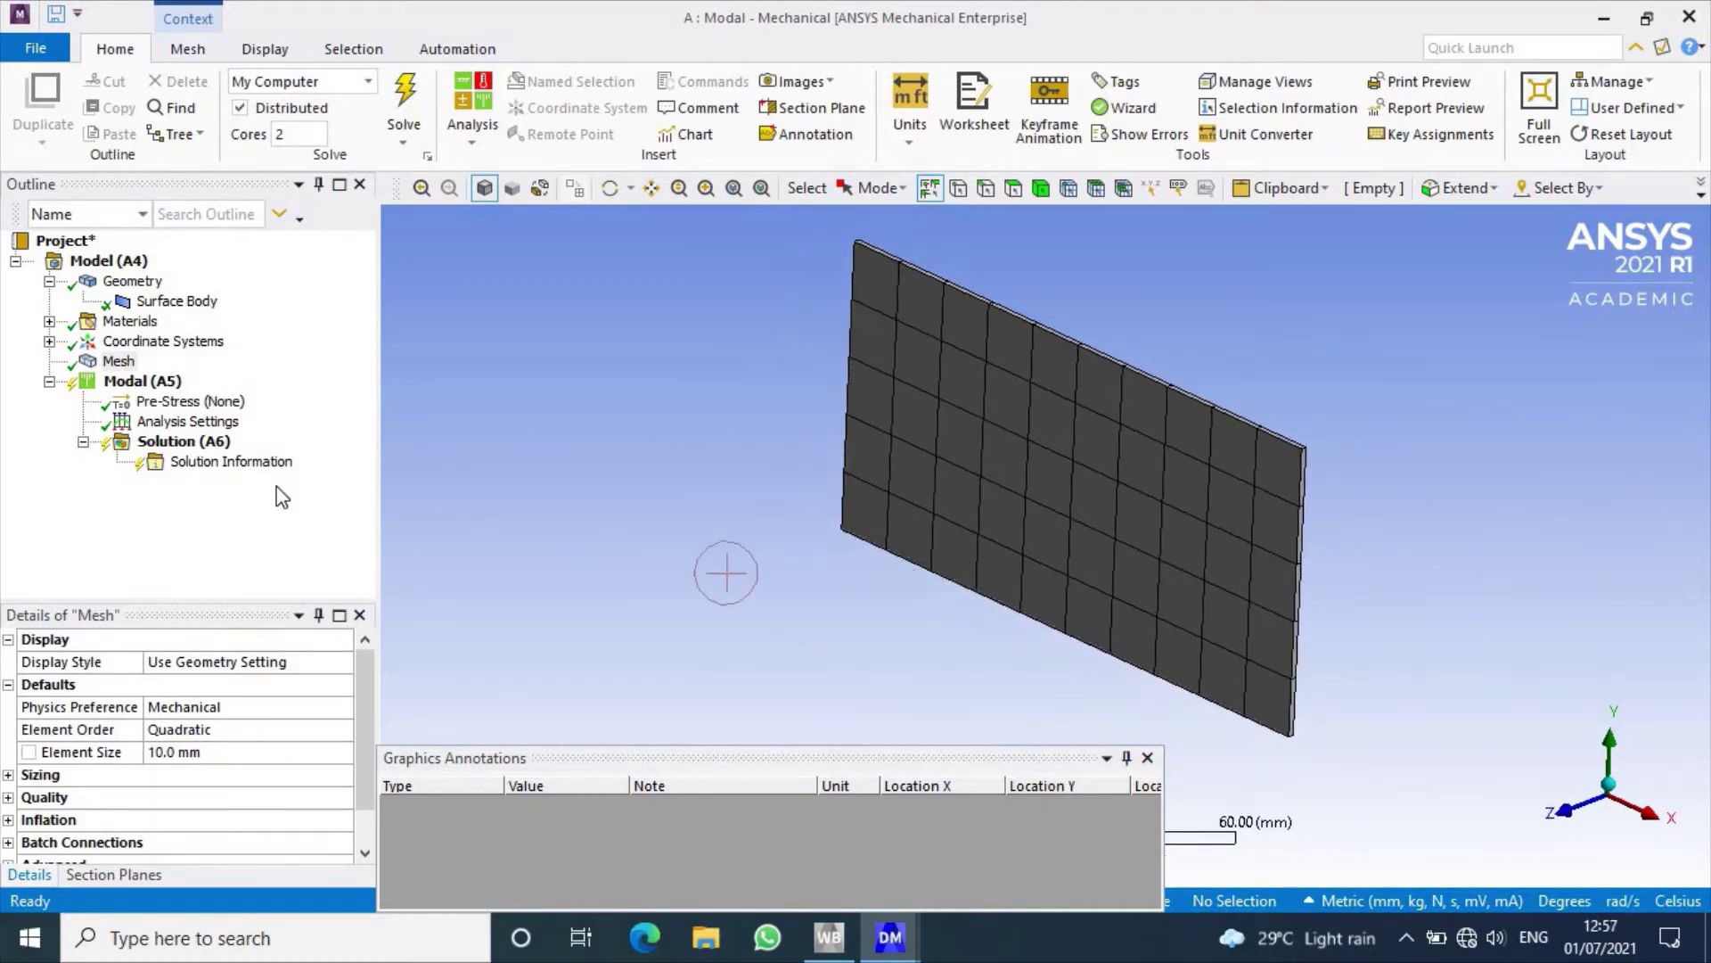
Step: Set the modal analysis Max Modes to Find to 10
{"action": "left_click", "coordinate": [187, 420]}
{"action": "left_click", "coordinate": [179, 661]}
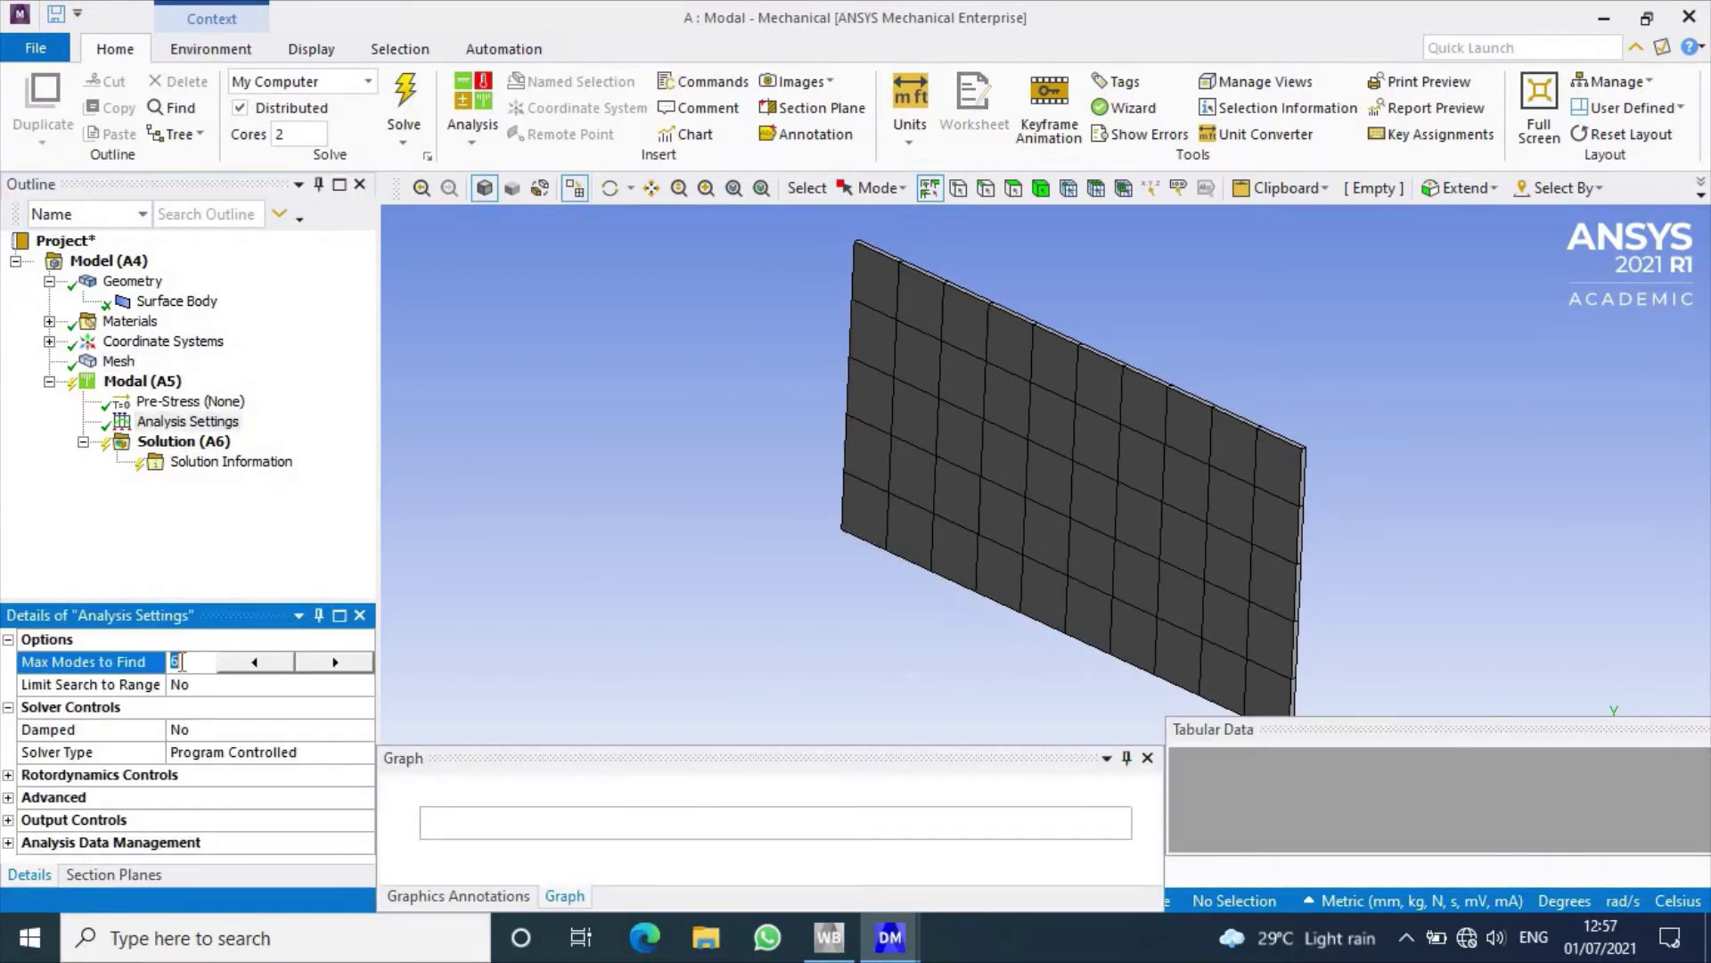
{"action": "type", "text": "10"}
{"action": "key", "text": "Return"}
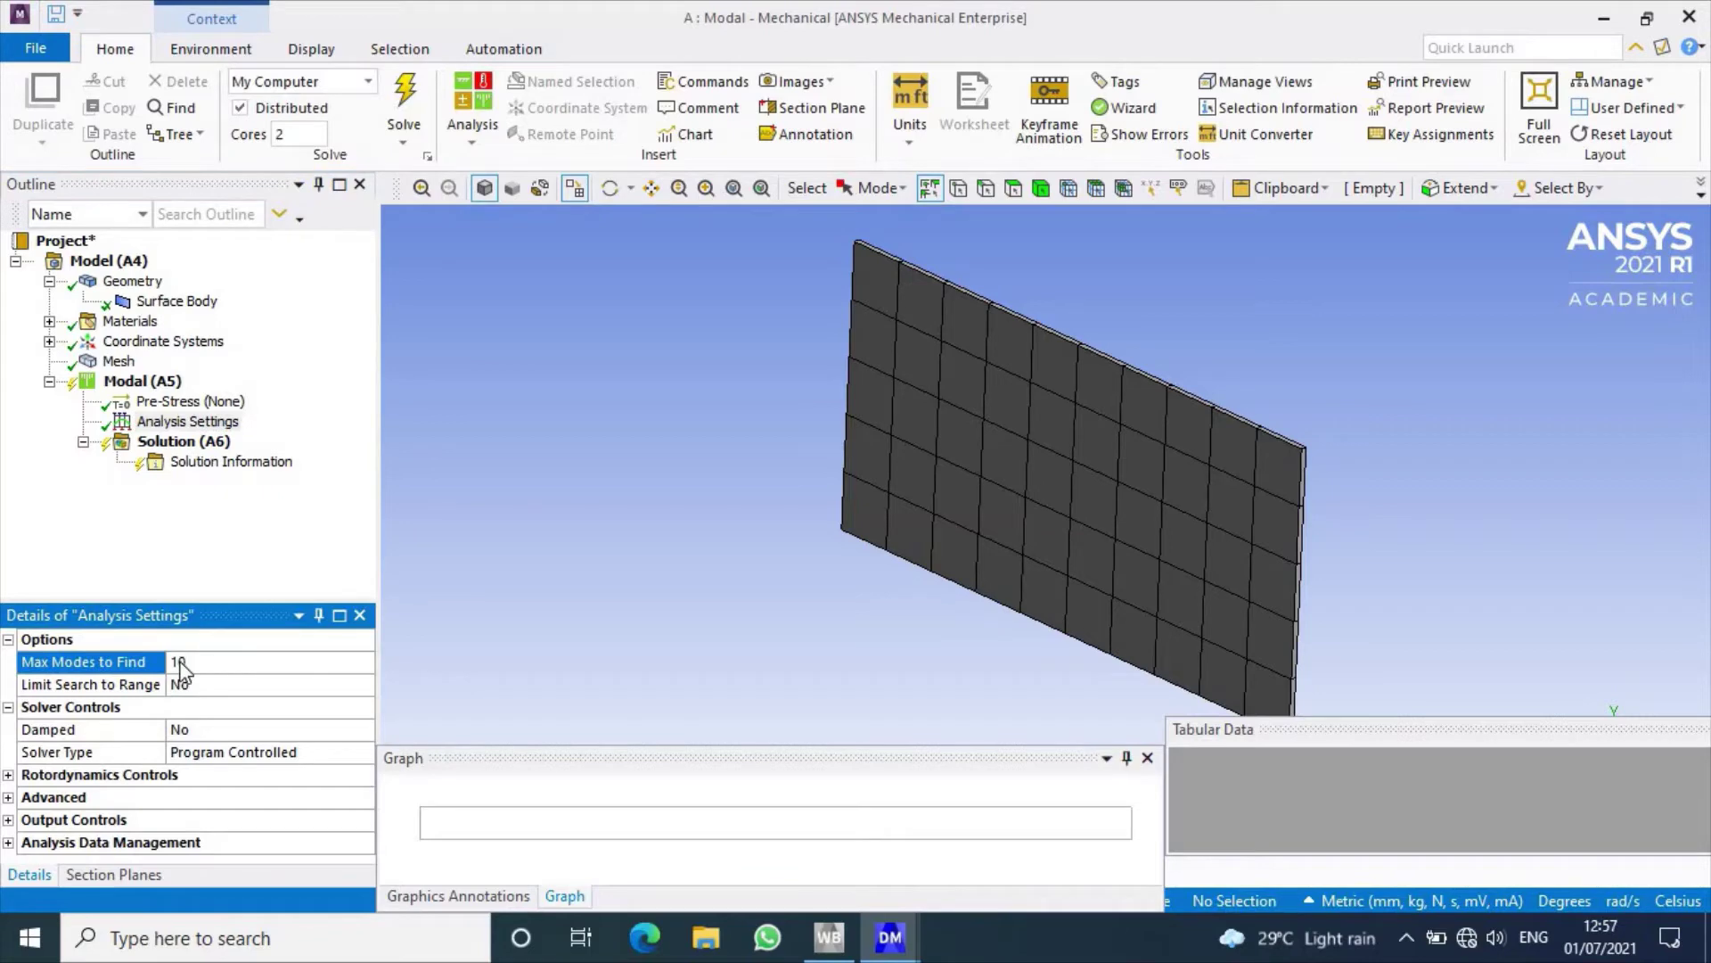
Step: Add a Fixed Support on the plate's left, top, right and bottom edges
{"action": "right_click", "coordinate": [167, 381]}
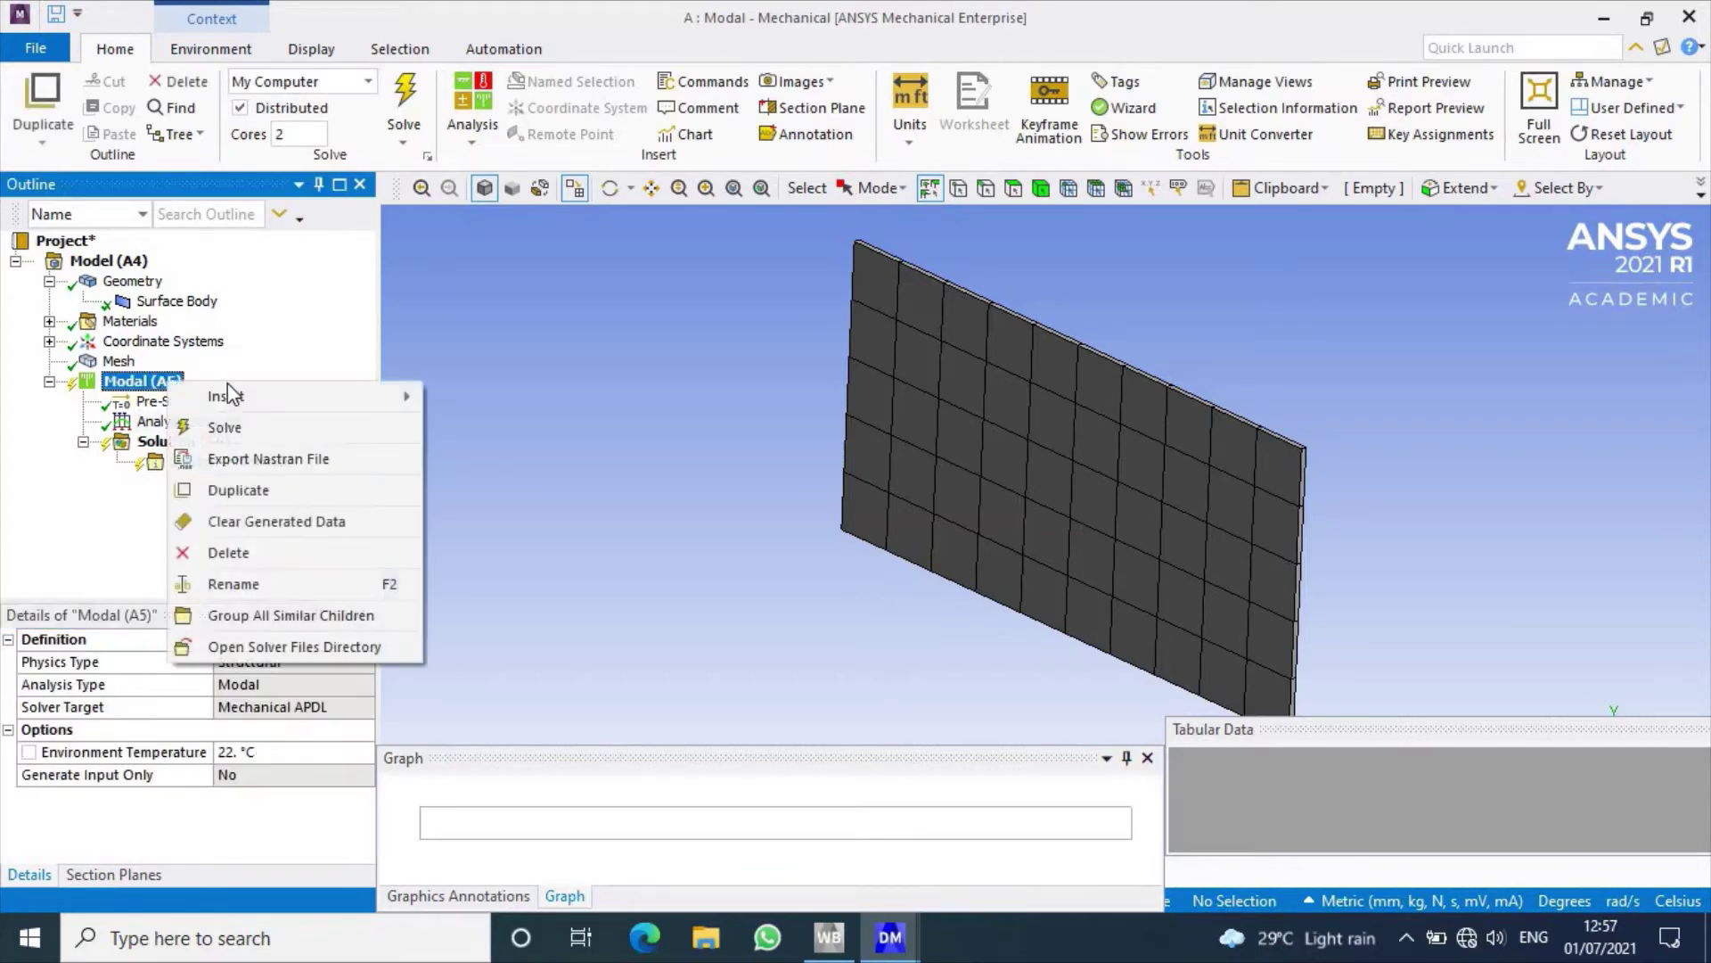
{"action": "mouse_move", "coordinate": [225, 396]}
{"action": "left_click", "coordinate": [494, 456]}
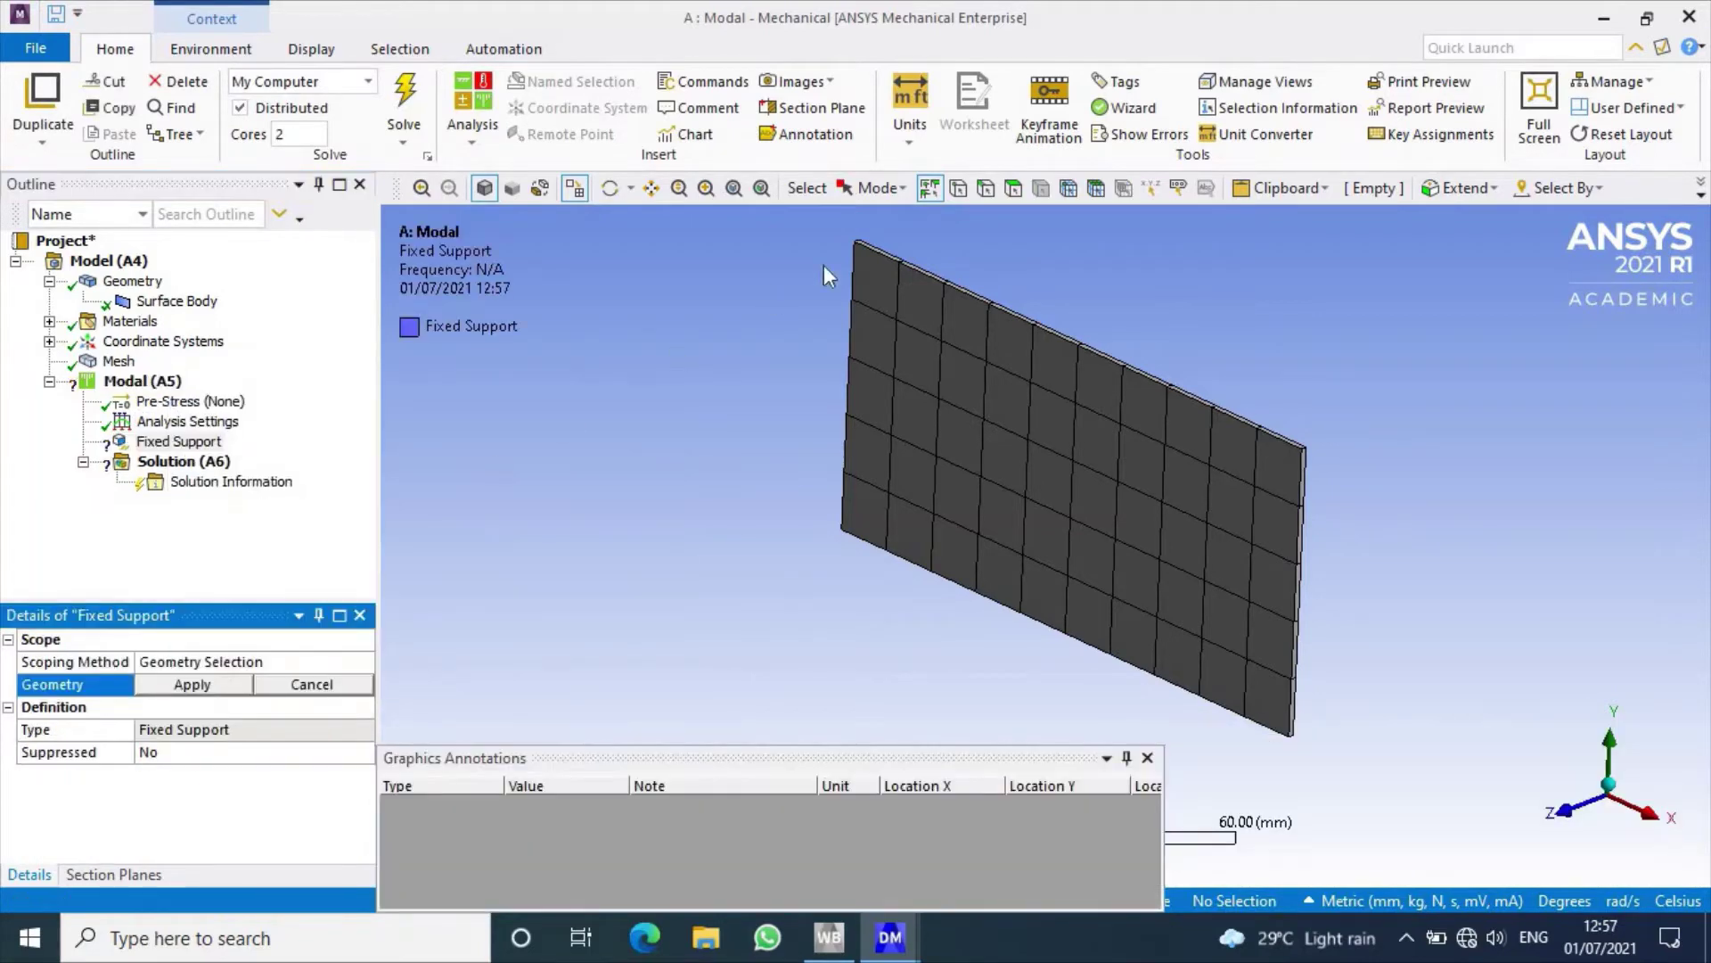
{"action": "left_click", "coordinate": [986, 187]}
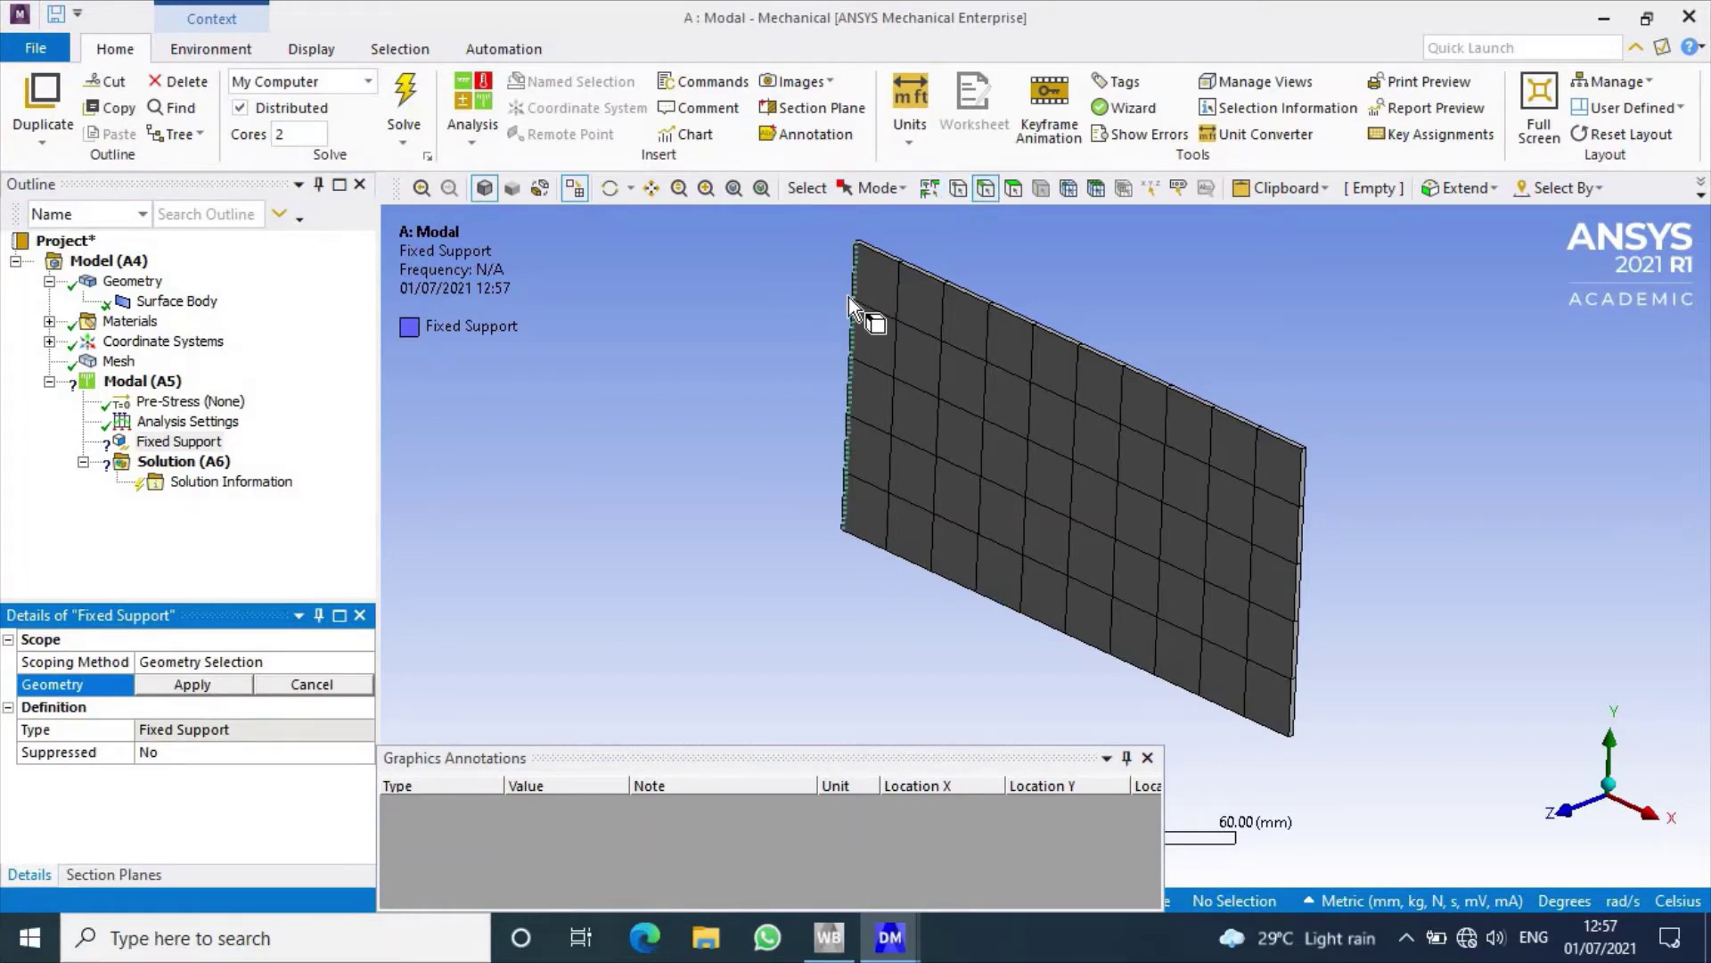
{"action": "left_click", "coordinate": [850, 297]}
{"action": "left_click", "coordinate": [918, 271], "text": "ctrl"}
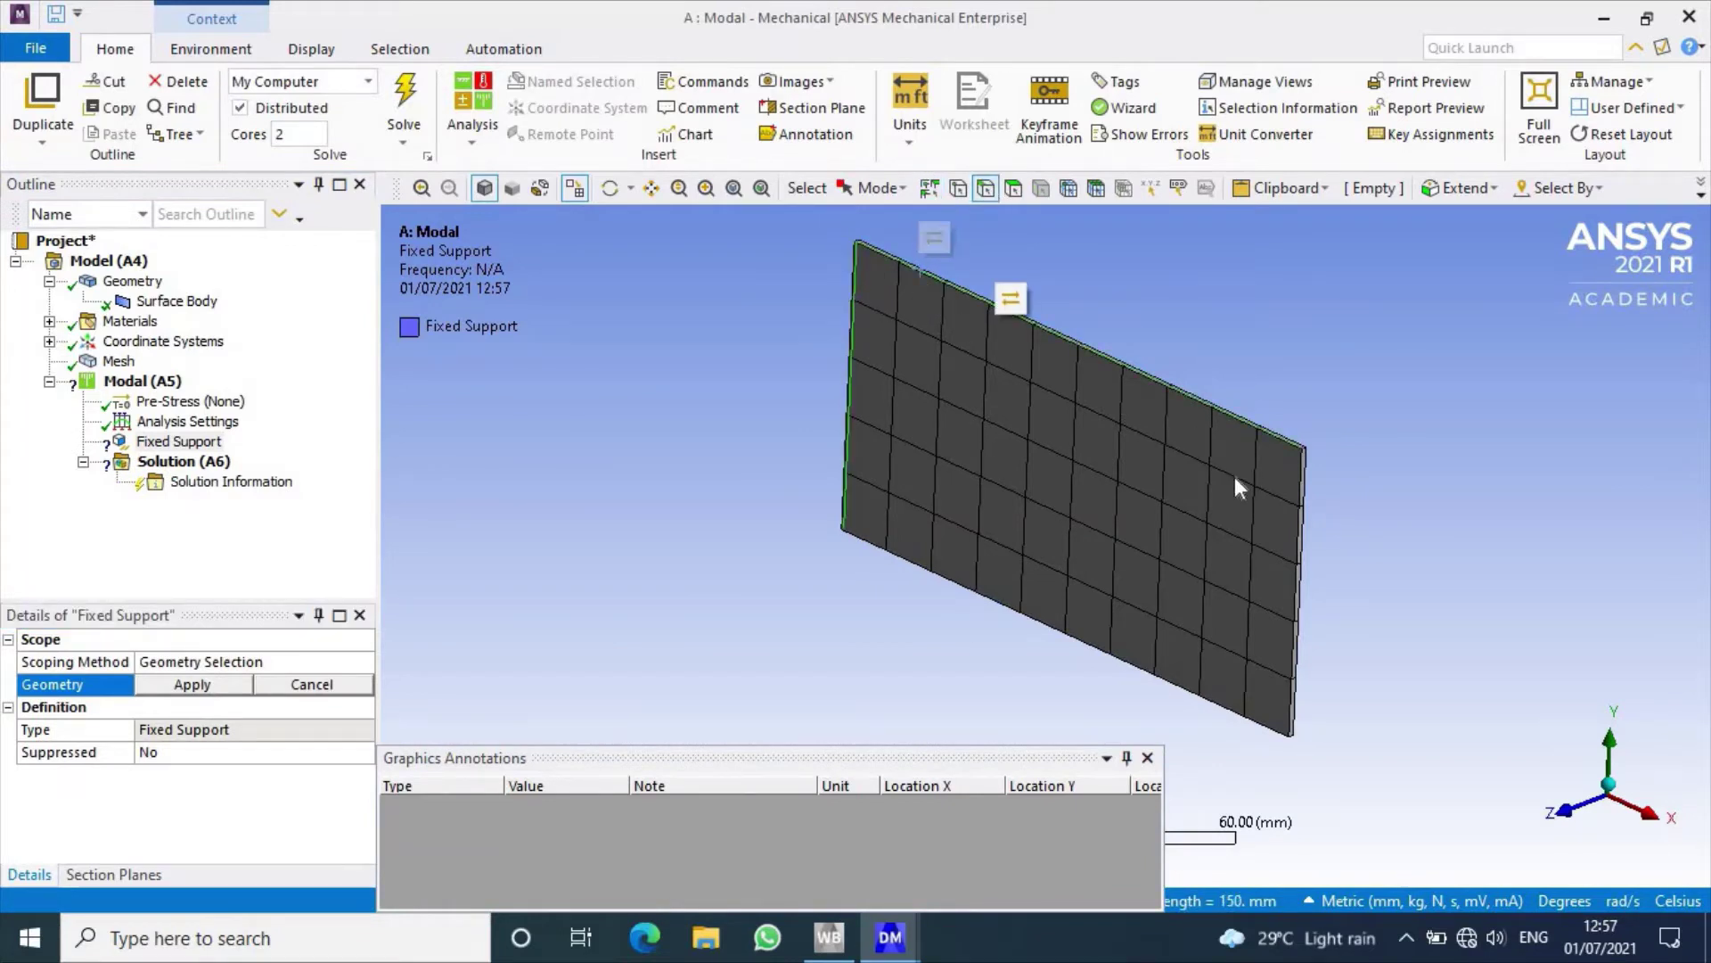
{"action": "left_click", "coordinate": [1297, 523], "text": "ctrl"}
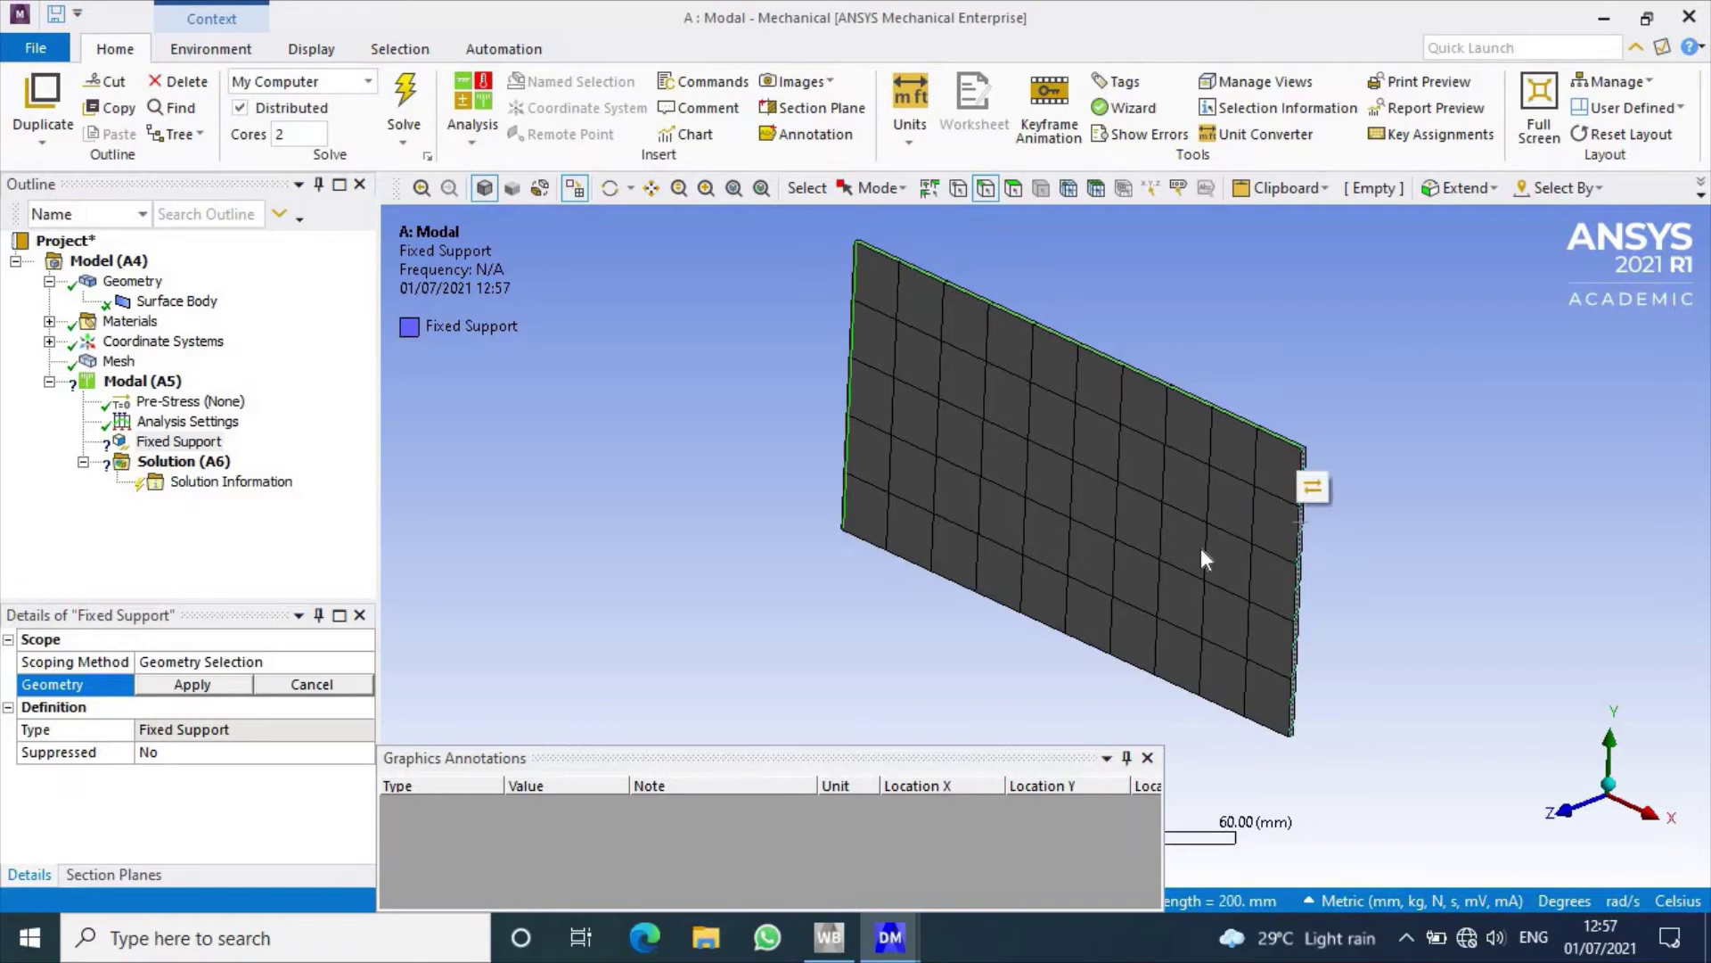
{"action": "left_click", "coordinate": [1077, 638], "text": "ctrl"}
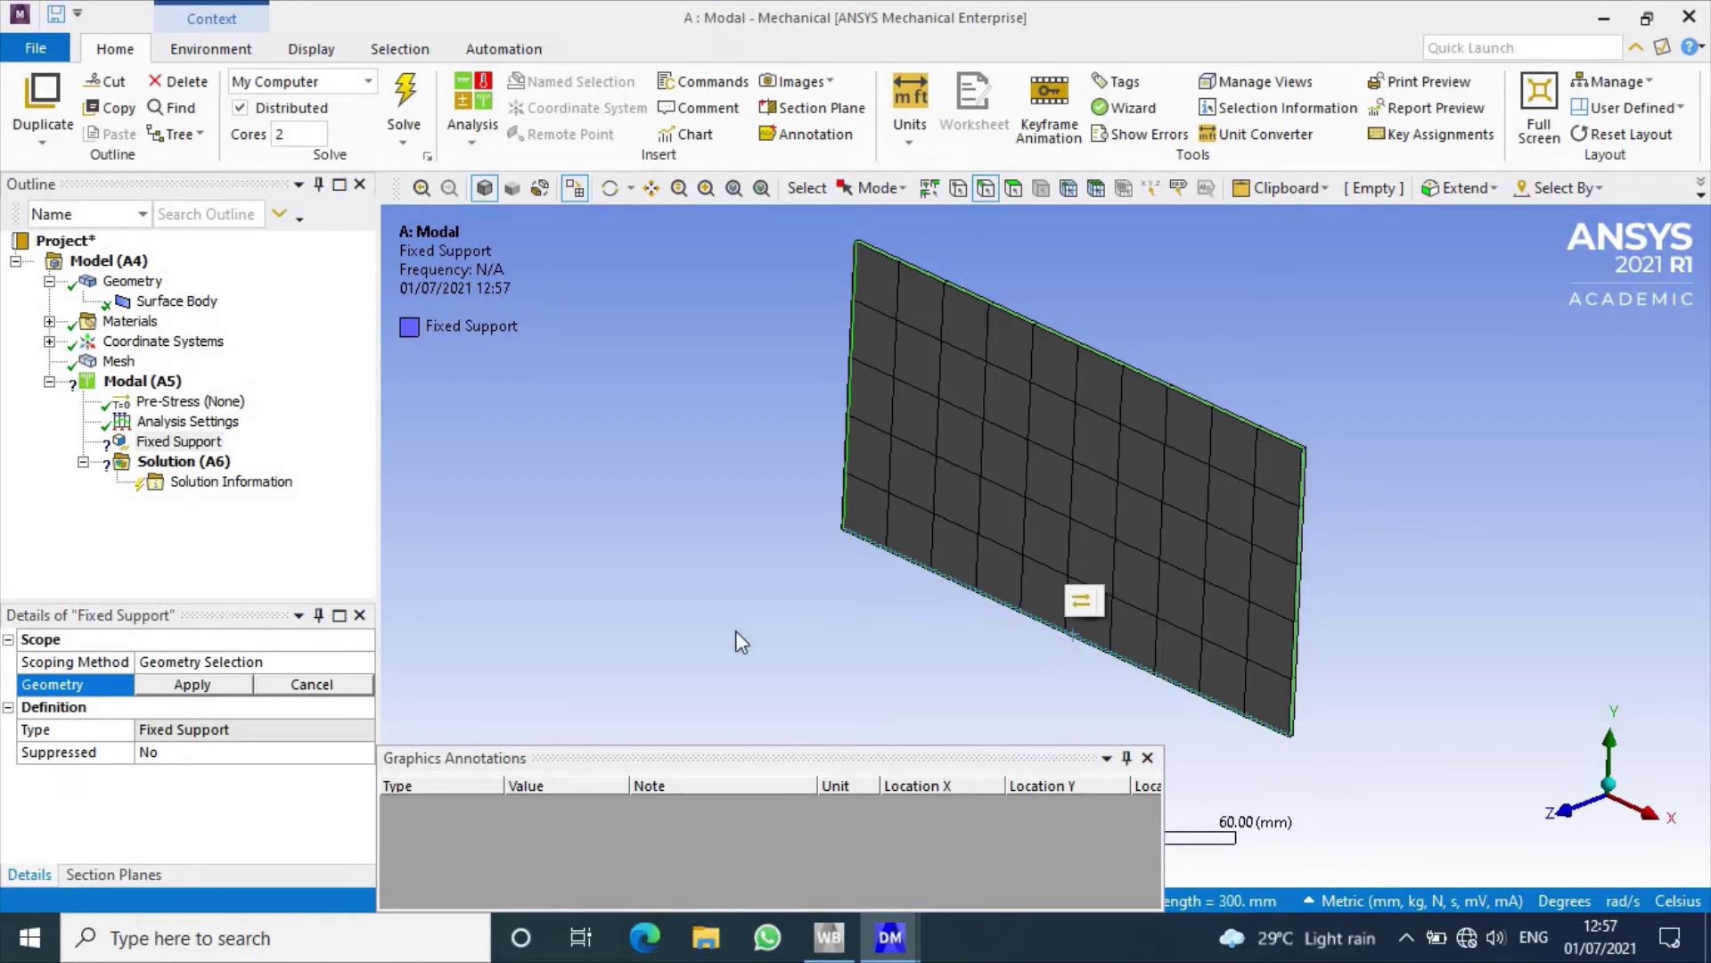
{"action": "left_click", "coordinate": [158, 684]}
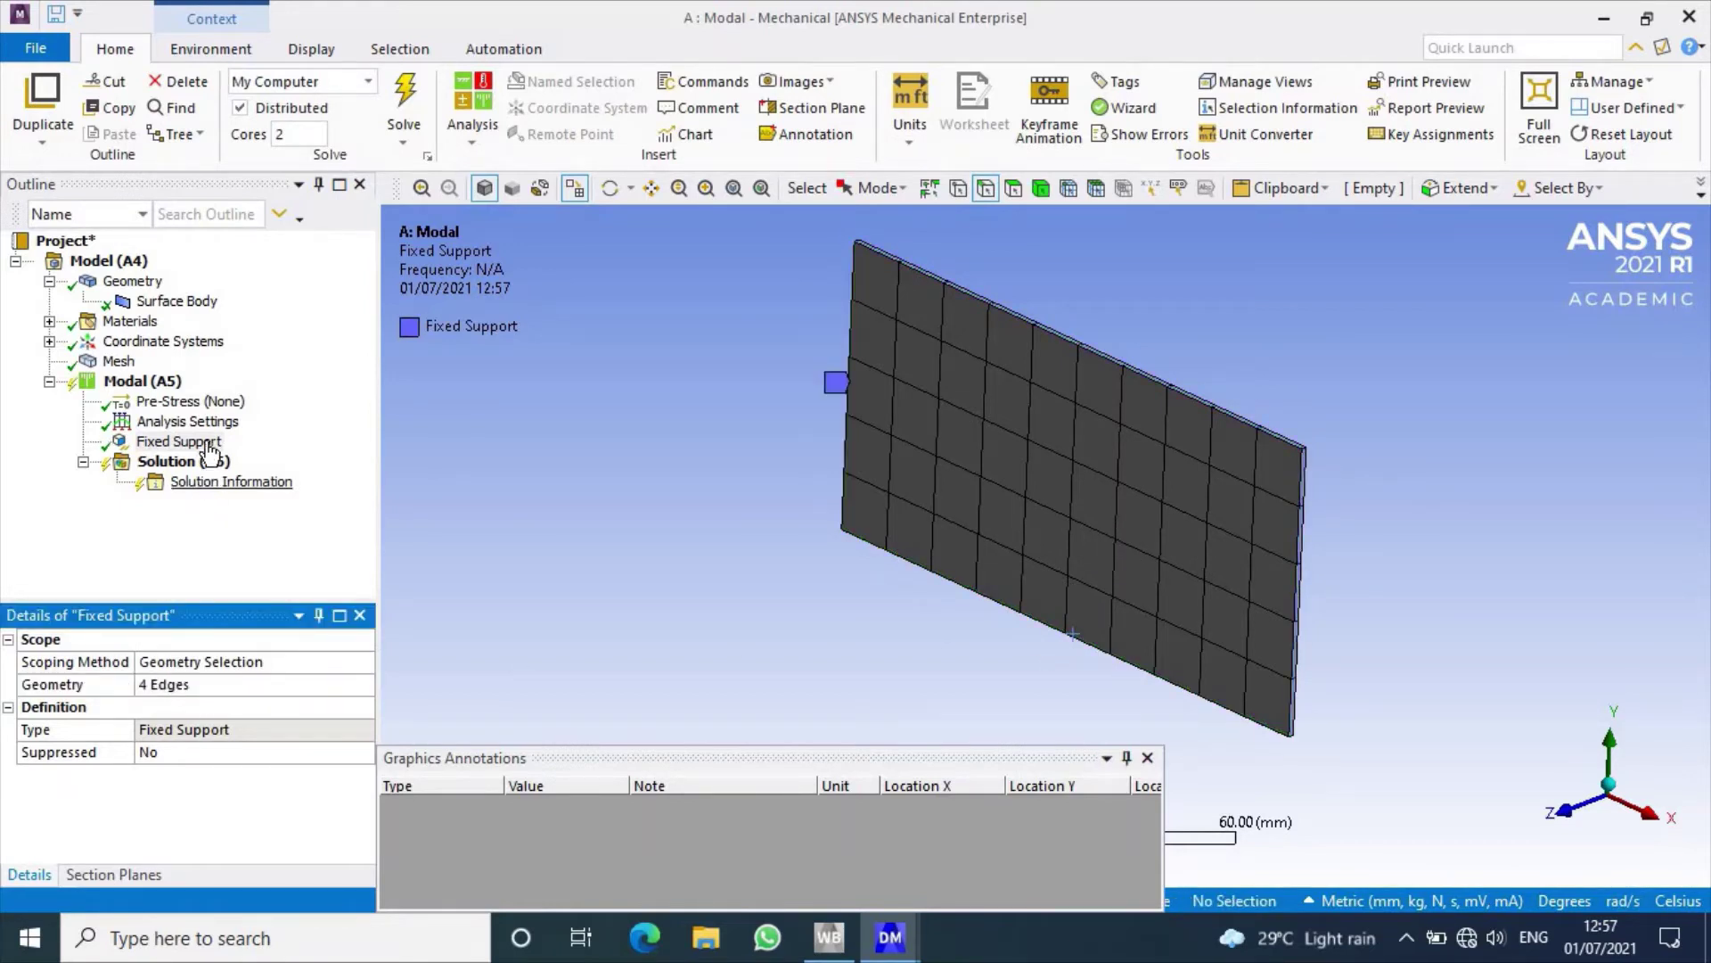
{"action": "left_click", "coordinate": [205, 465]}
{"action": "right_click", "coordinate": [205, 468]}
{"action": "mouse_move", "coordinate": [540, 484]}
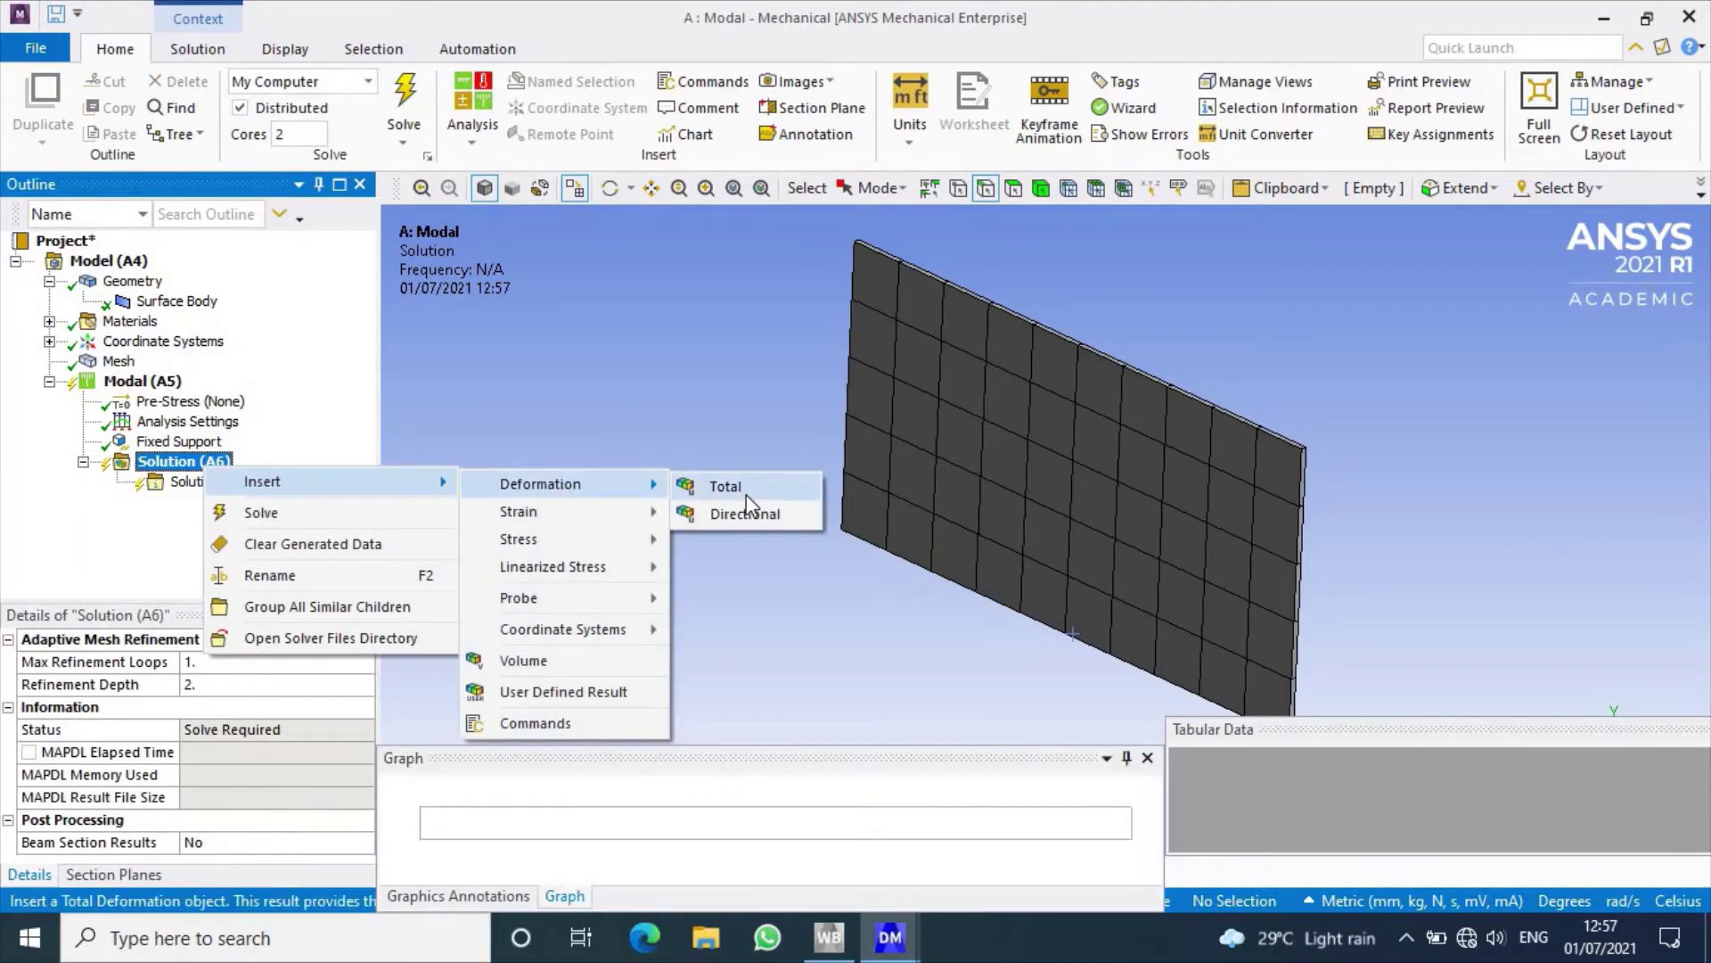
{"action": "mouse_move", "coordinate": [725, 487]}
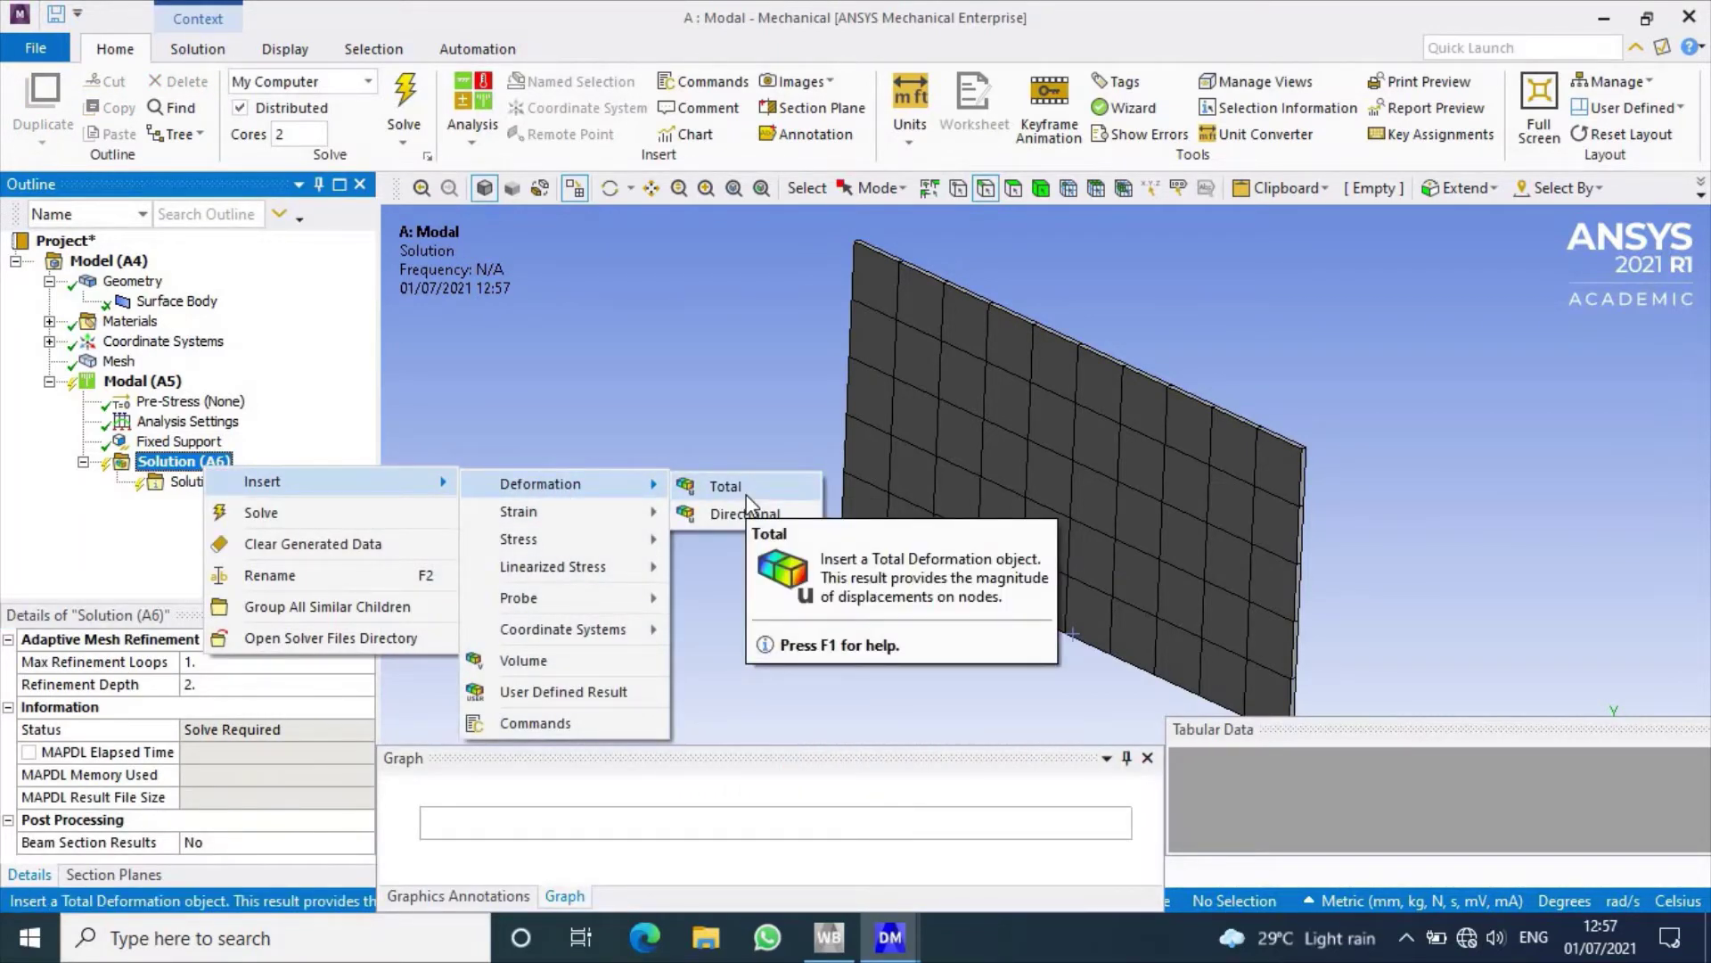
Step: Insert a Total Deformation result under the modal Solution and solve the analysis
{"action": "left_click", "coordinate": [746, 494]}
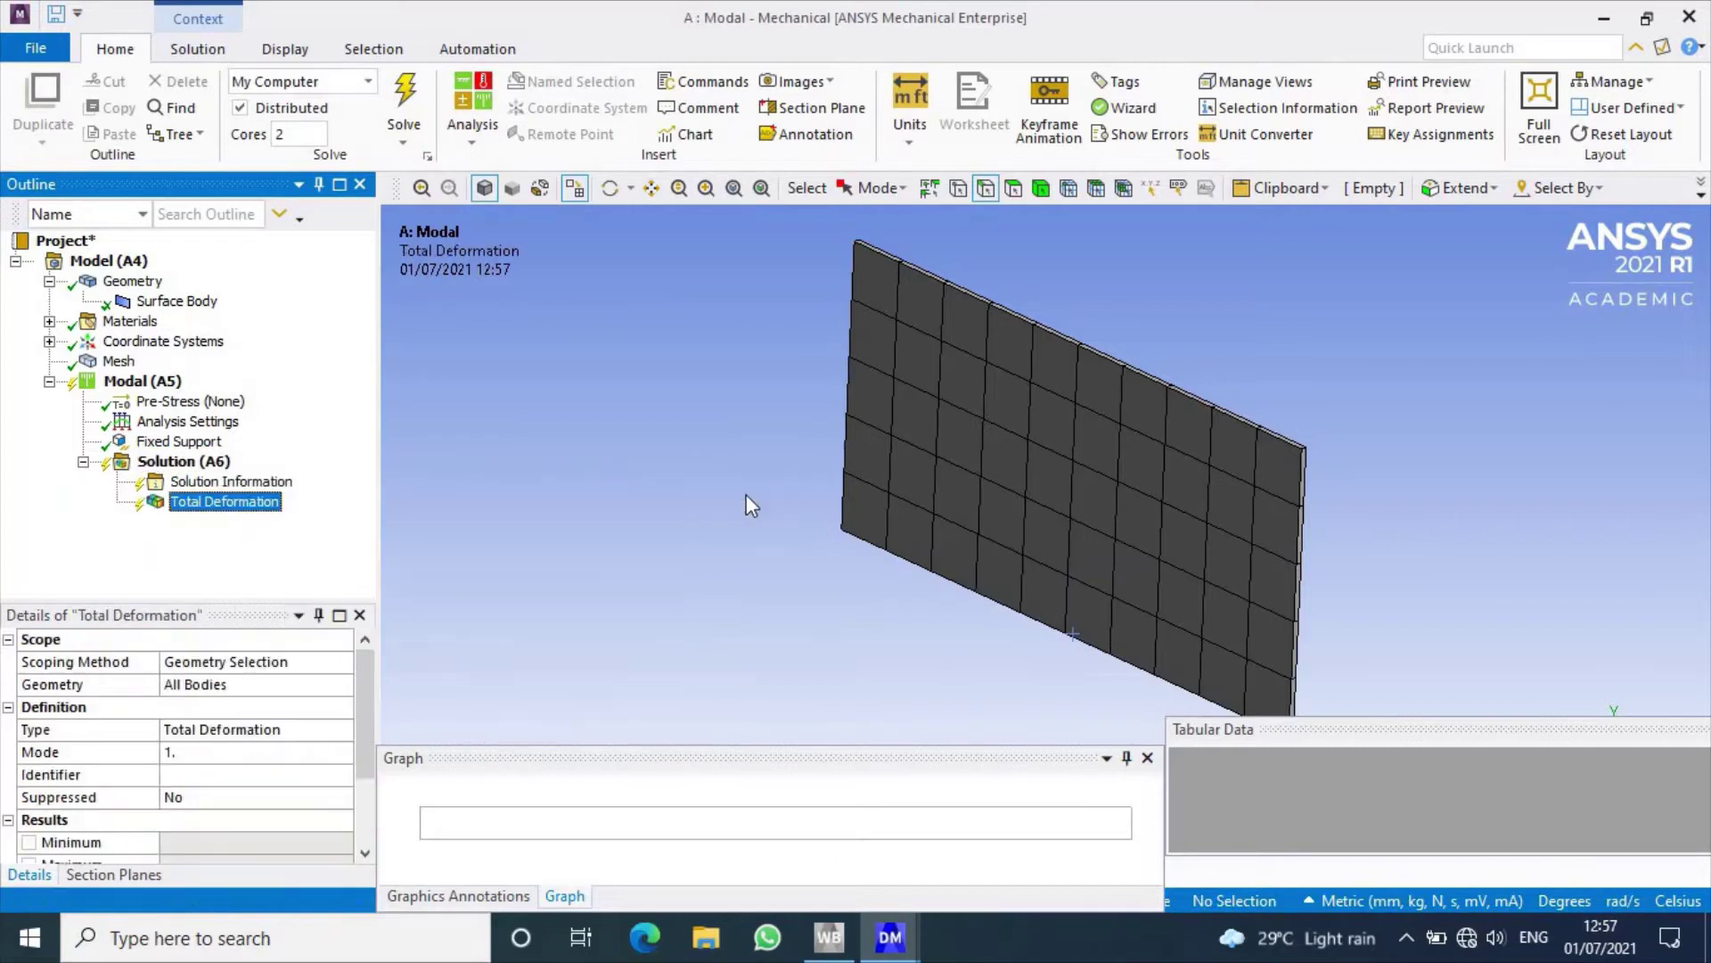
{"action": "left_click", "coordinate": [410, 102]}
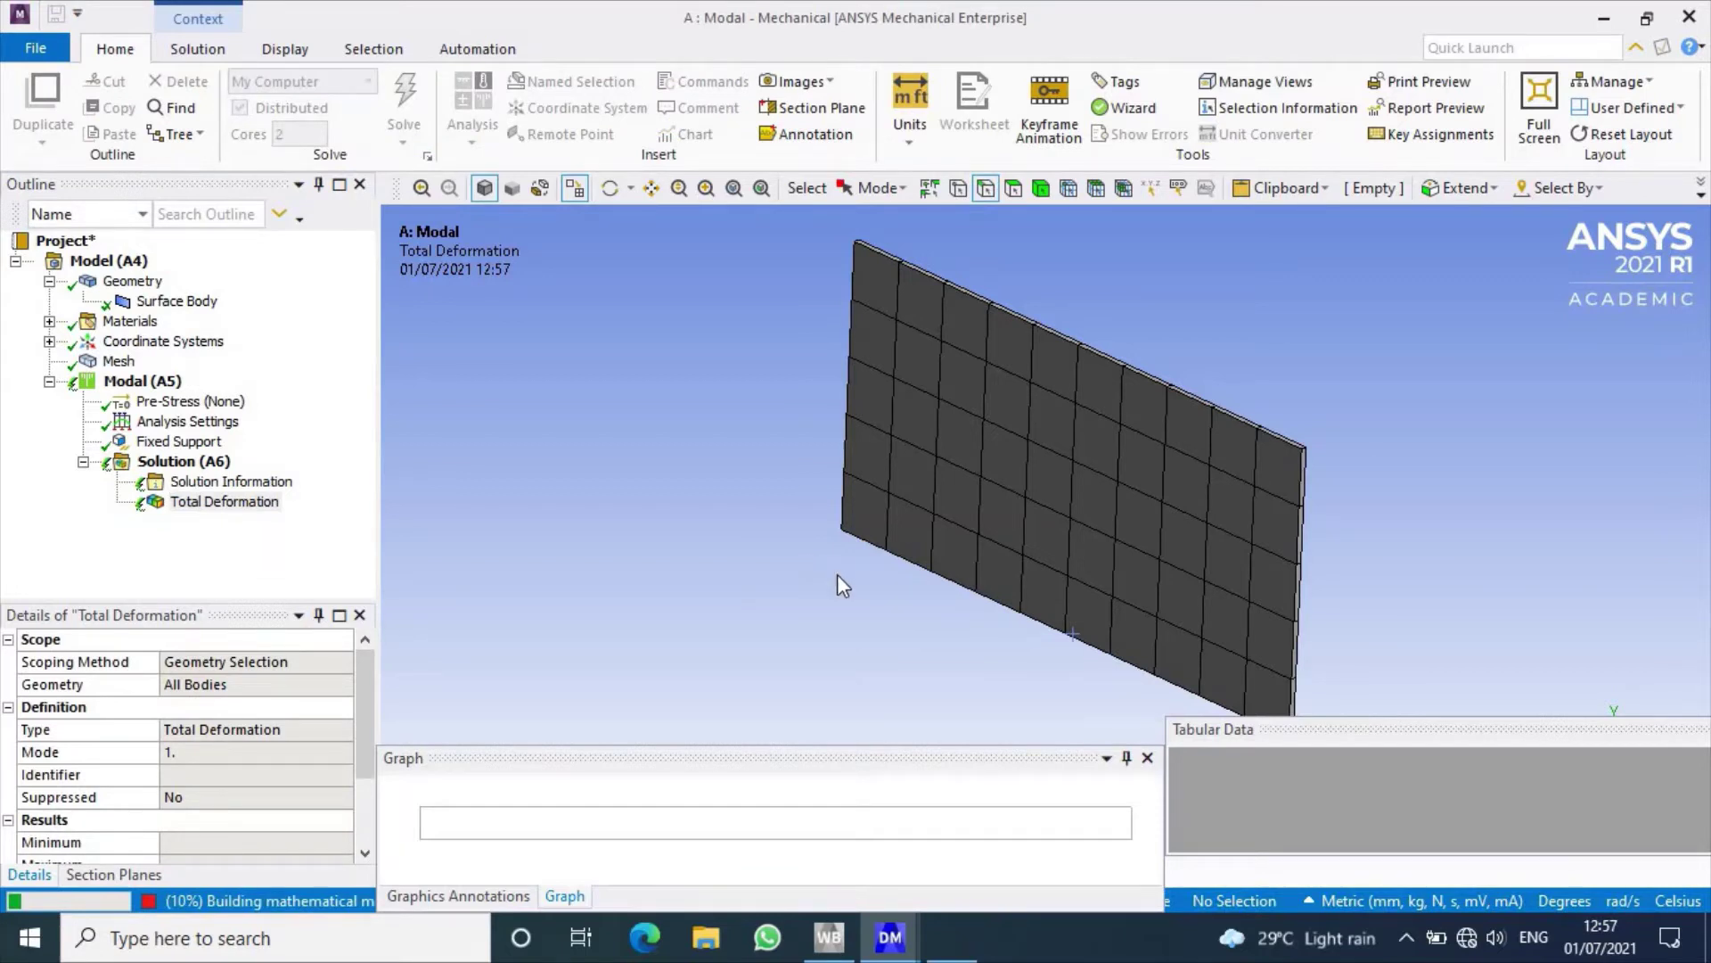
{"action": "scroll", "coordinate": [837, 574], "scroll_direction": "down", "scroll_amount": 2}
{"action": "scroll", "coordinate": [766, 538], "scroll_direction": "down", "scroll_amount": 1}
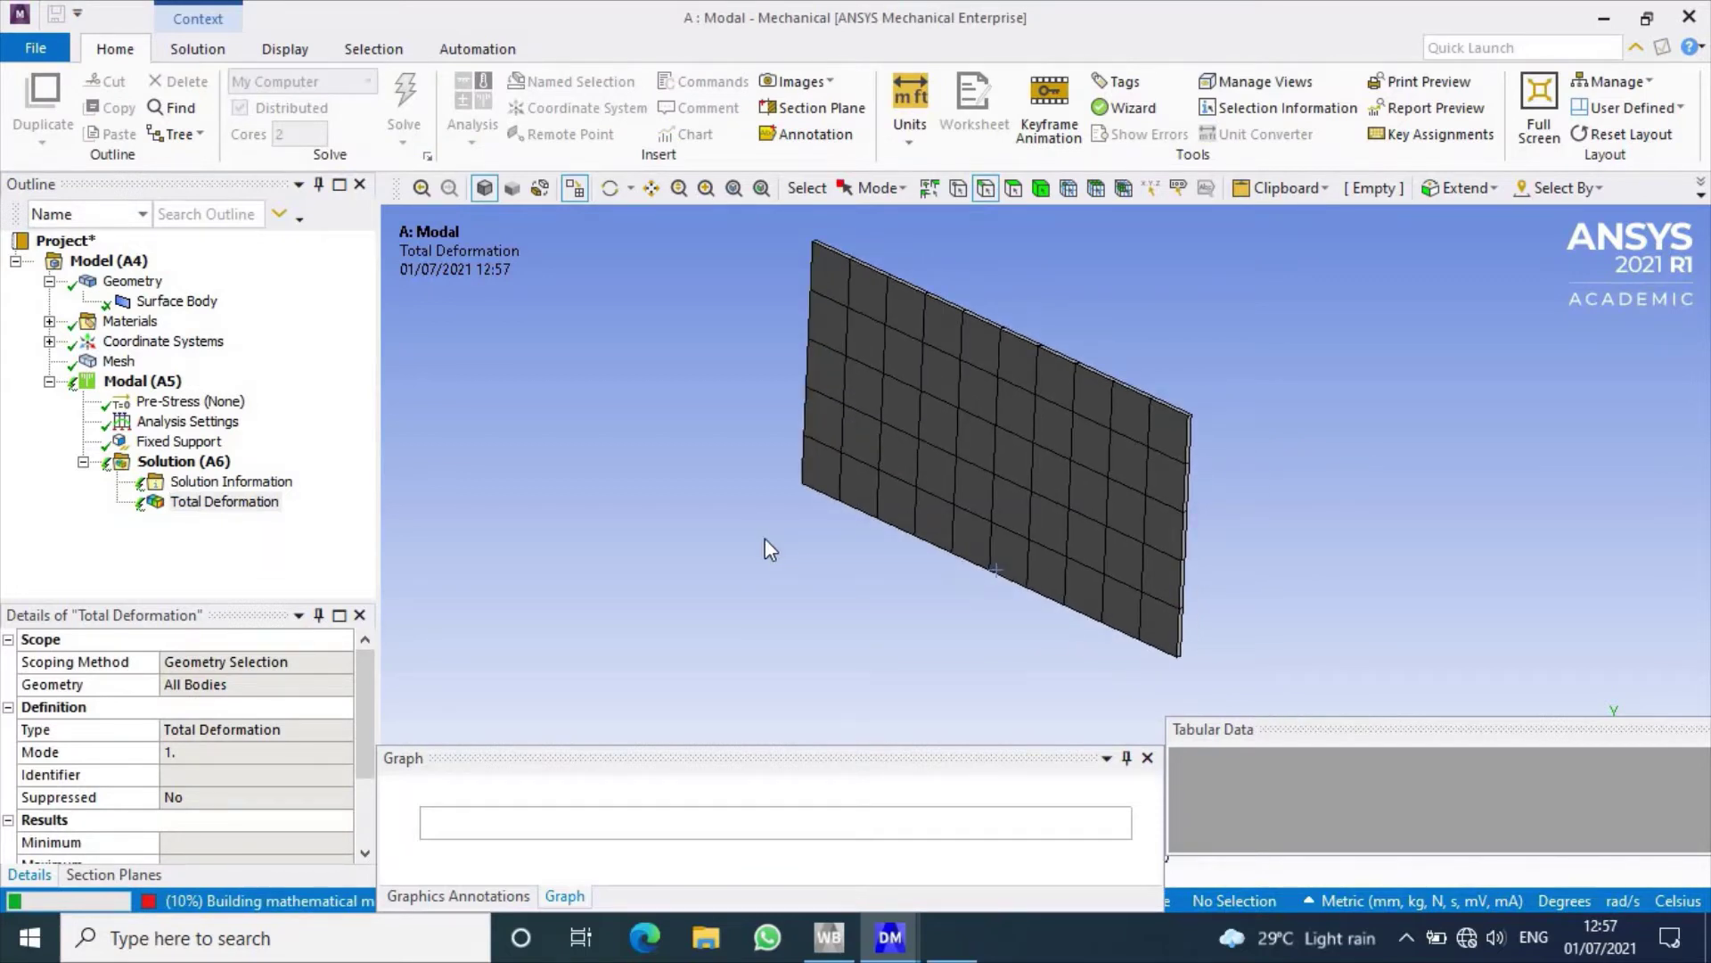
{"action": "left_click", "coordinate": [1319, 729]}
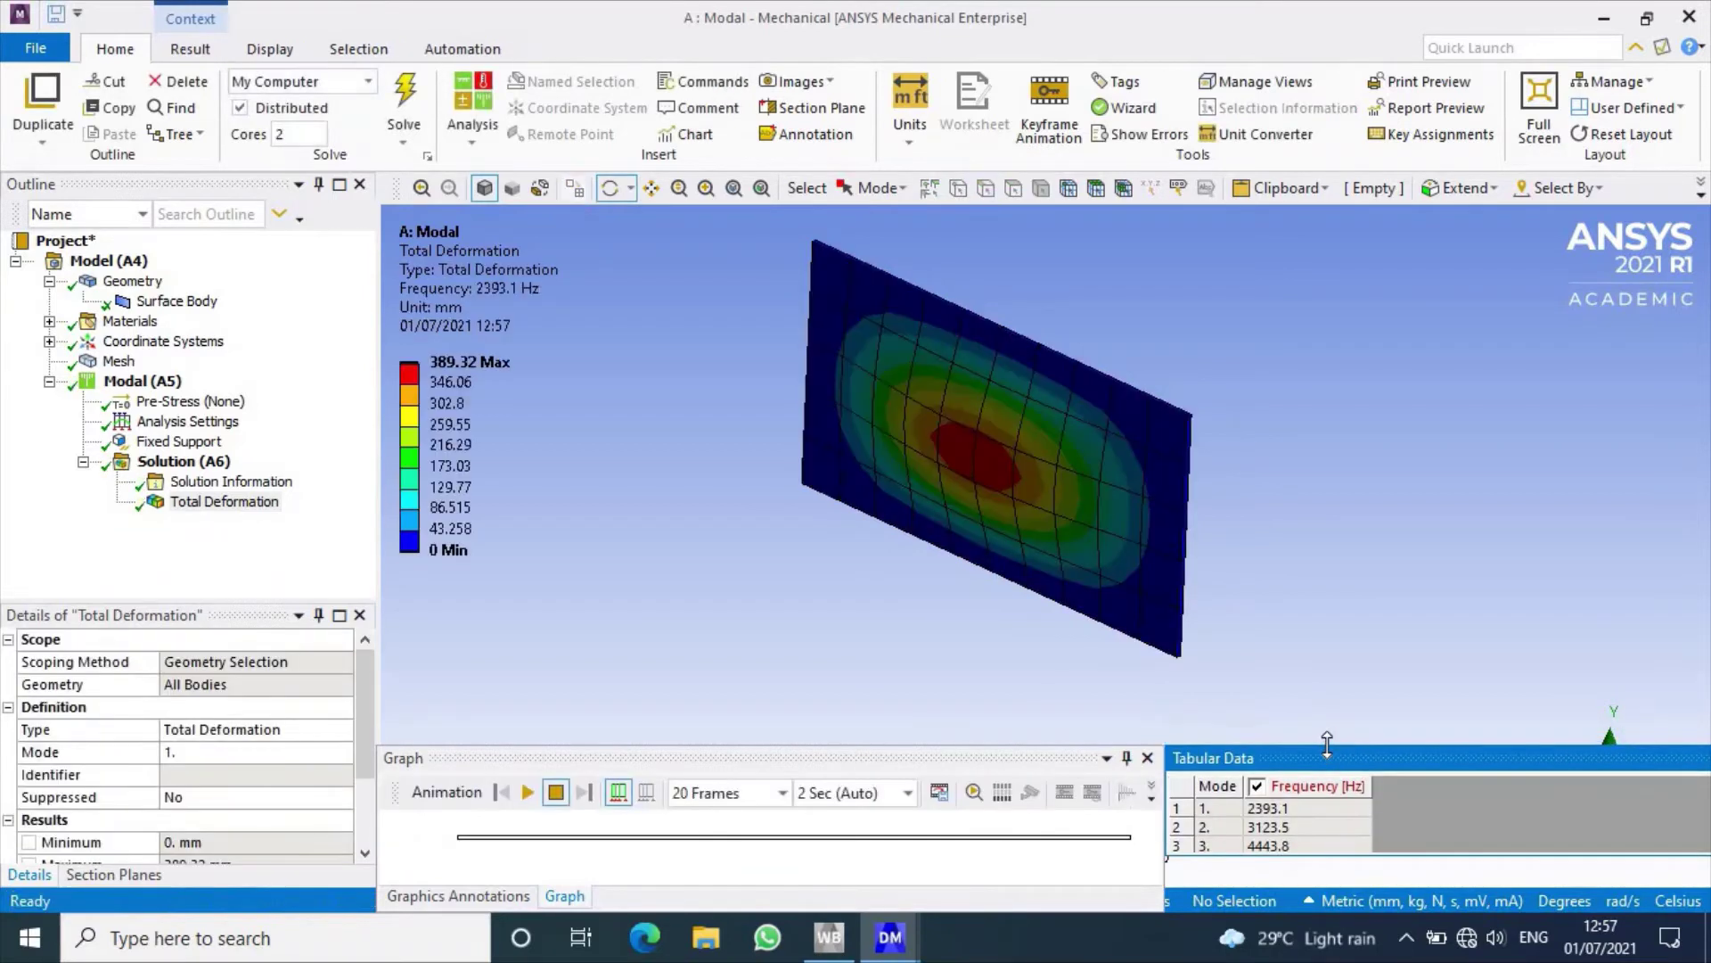
Step: Review the 10 mode frequencies and animate mode 1's deformation at 2393.1 Hz
{"action": "scroll", "coordinate": [1301, 827], "scroll_direction": "down", "scroll_amount": 1}
{"action": "scroll", "coordinate": [1297, 838], "scroll_direction": "down", "scroll_amount": 2}
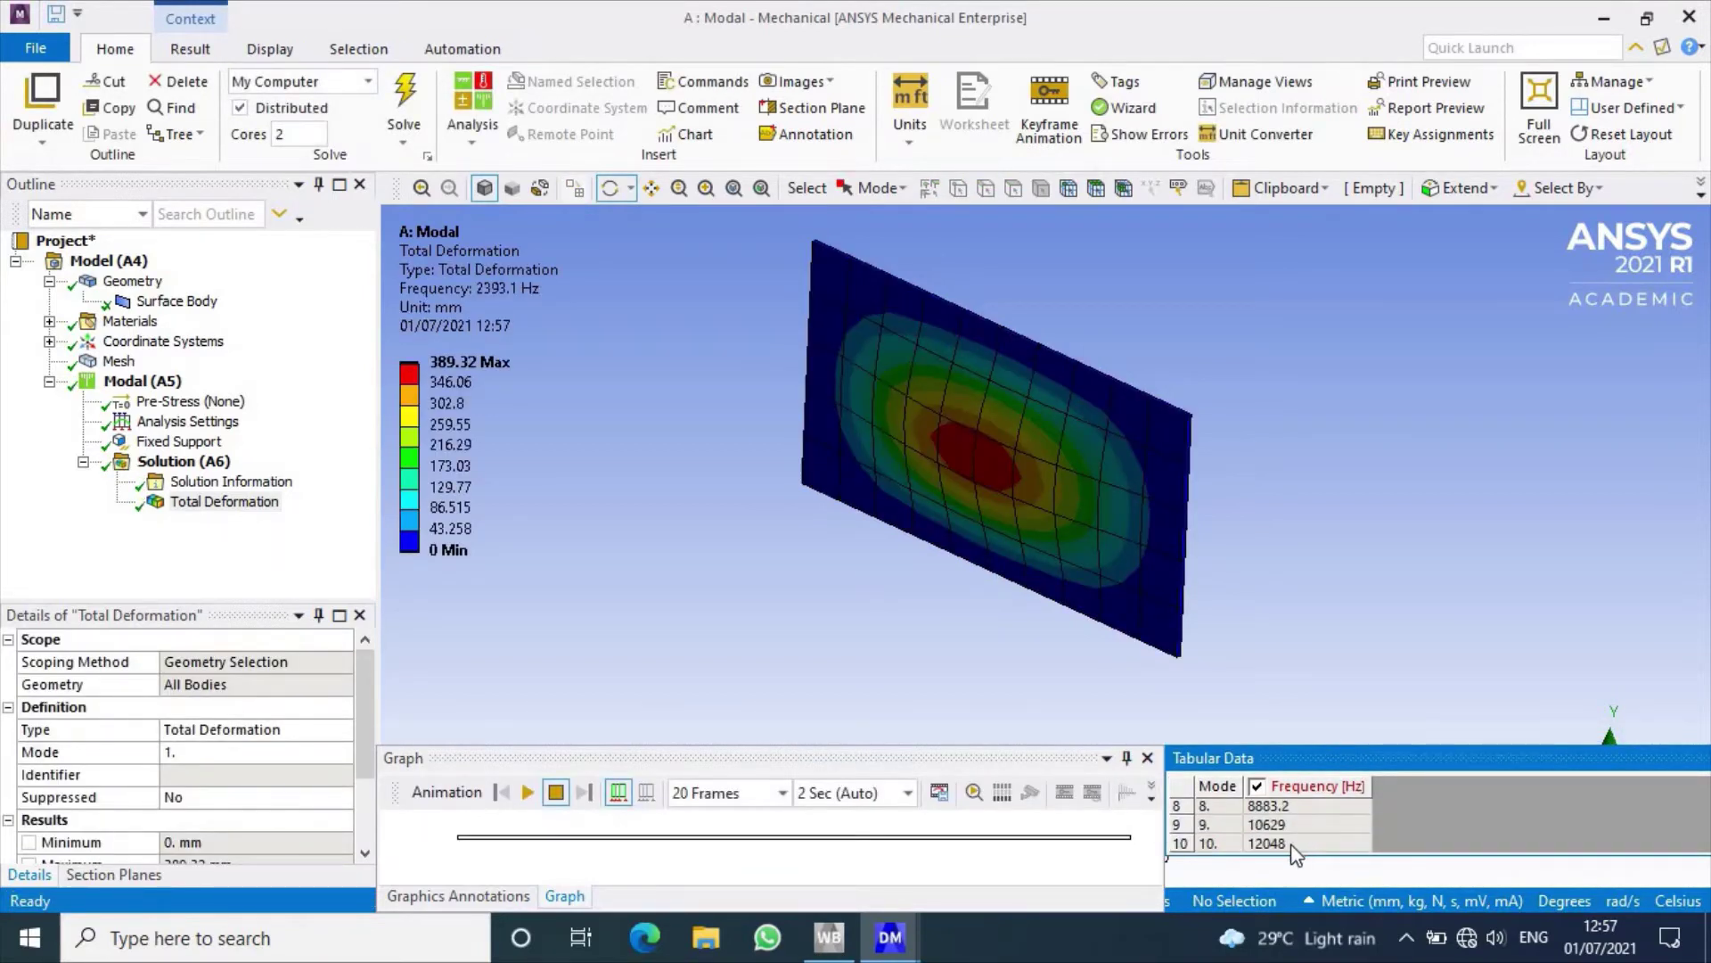
{"action": "scroll", "coordinate": [1291, 844], "scroll_direction": "up", "scroll_amount": 2}
{"action": "scroll", "coordinate": [1291, 843], "scroll_direction": "up", "scroll_amount": 2}
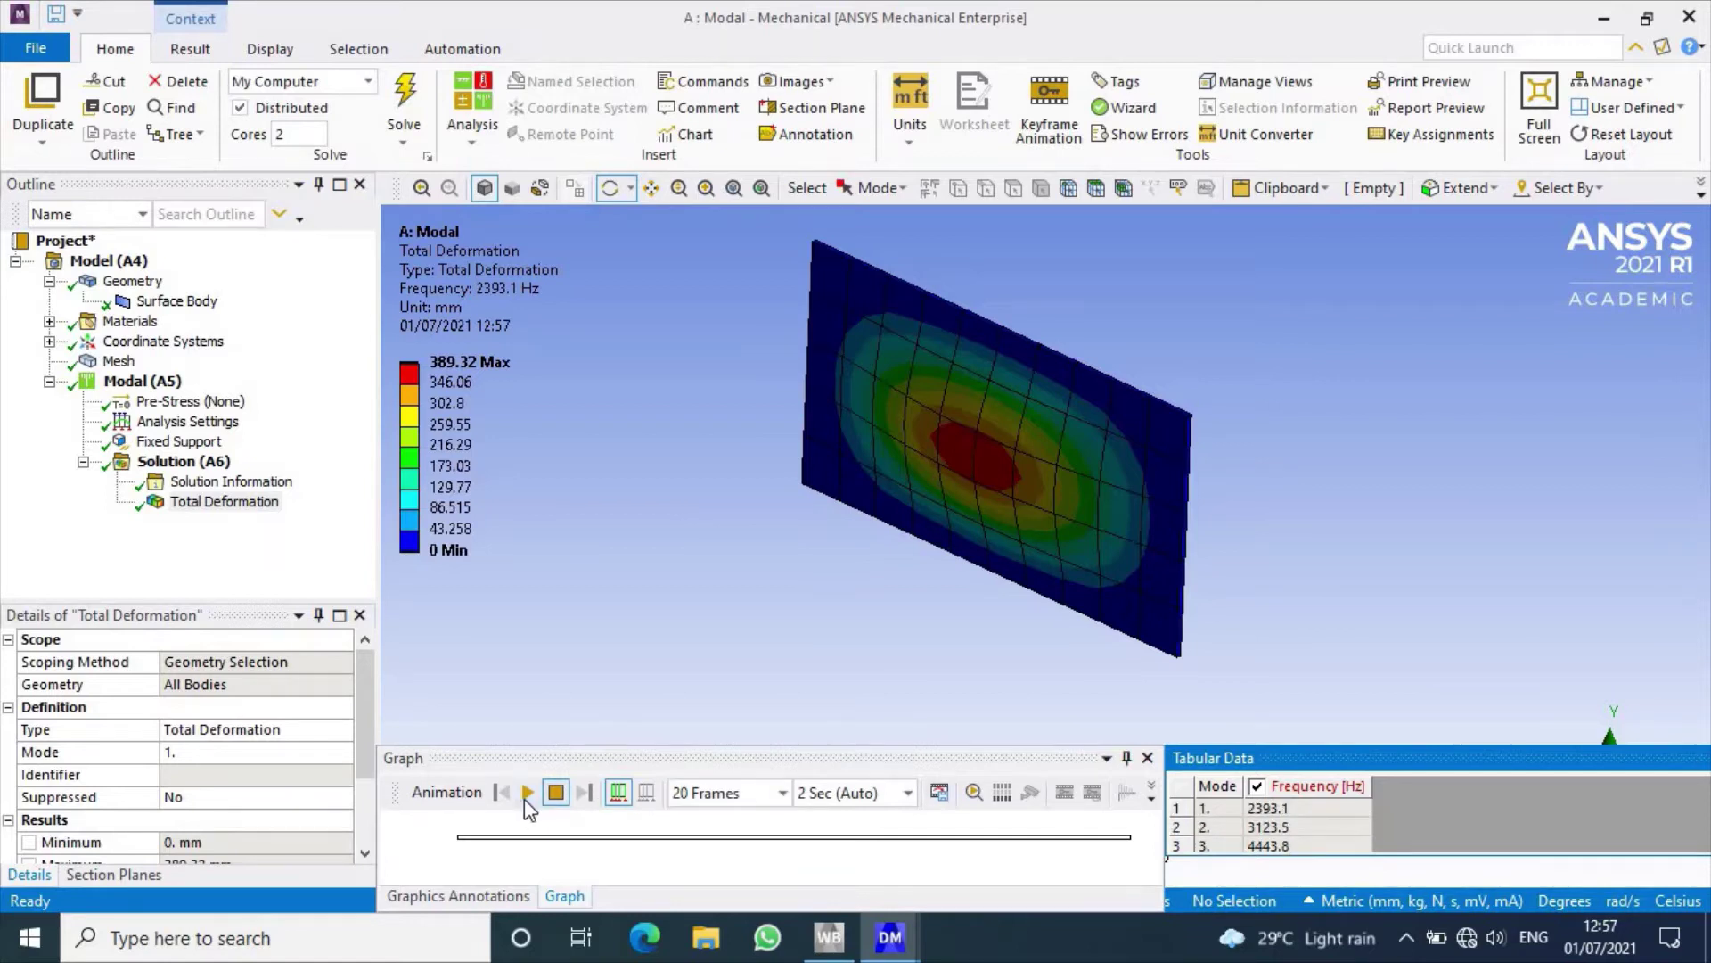
{"action": "left_click", "coordinate": [526, 792]}
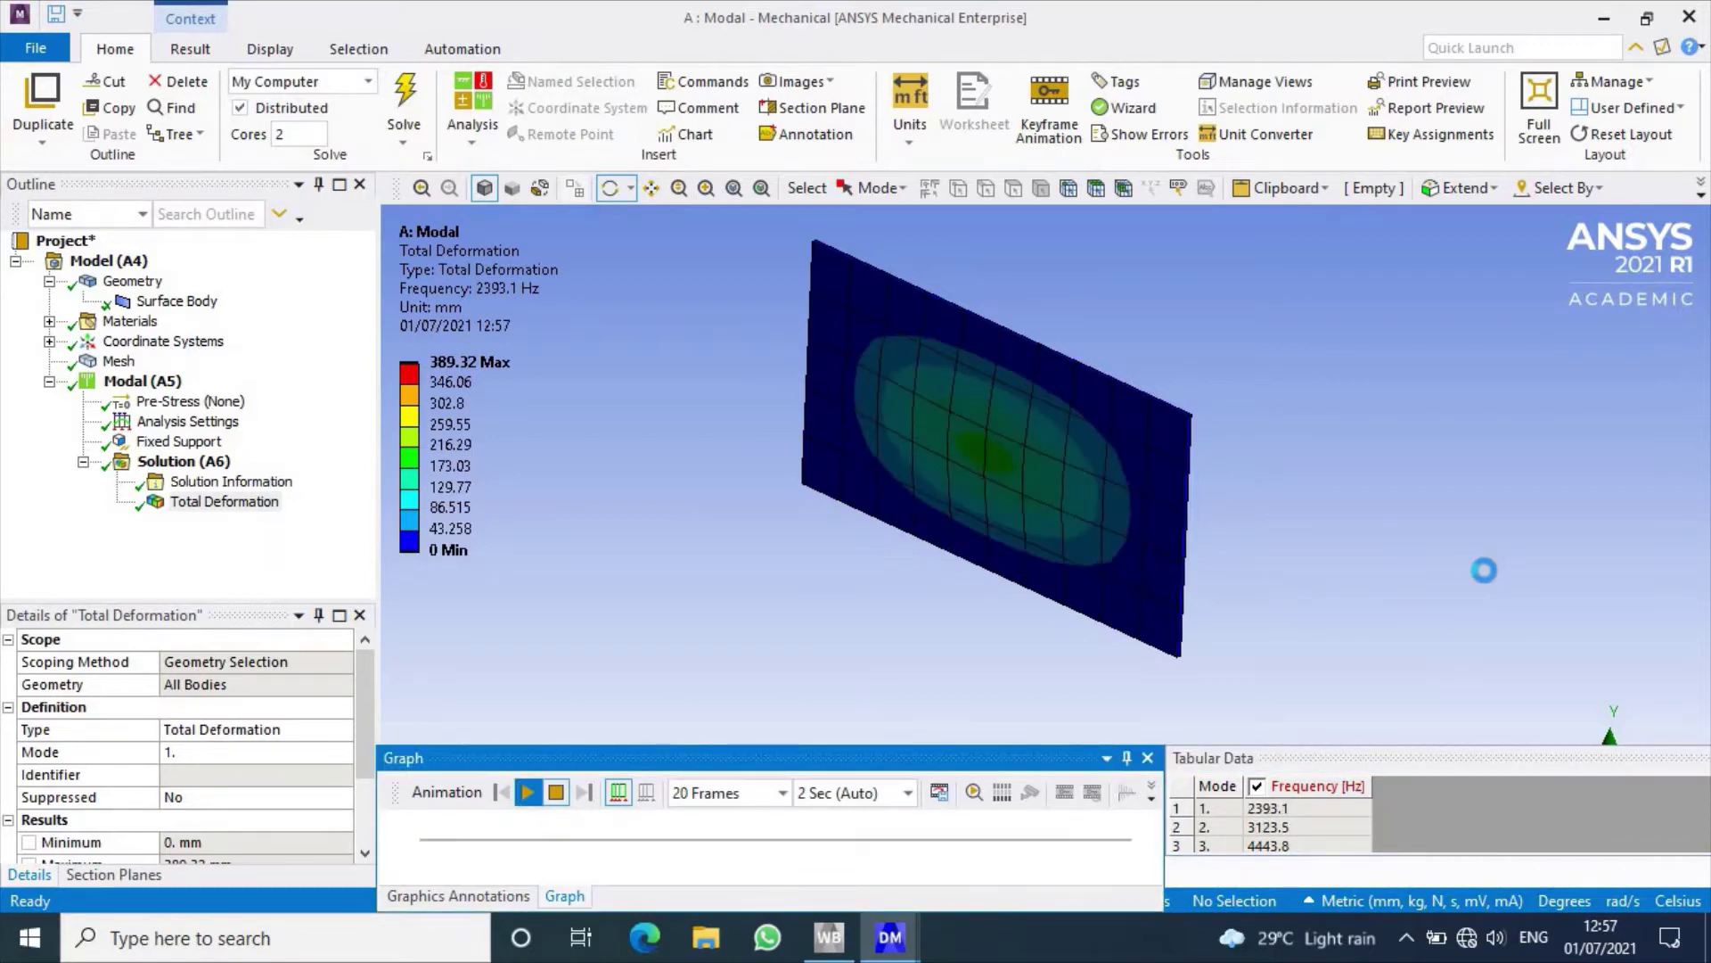
{"action": "mouse_move", "coordinate": [1396, 587]}
{"action": "left_mouse_down"}
{"action": "mouse_move", "coordinate": [1305, 611]}
{"action": "mouse_move", "coordinate": [1702, 515]}
{"action": "left_mouse_up"}
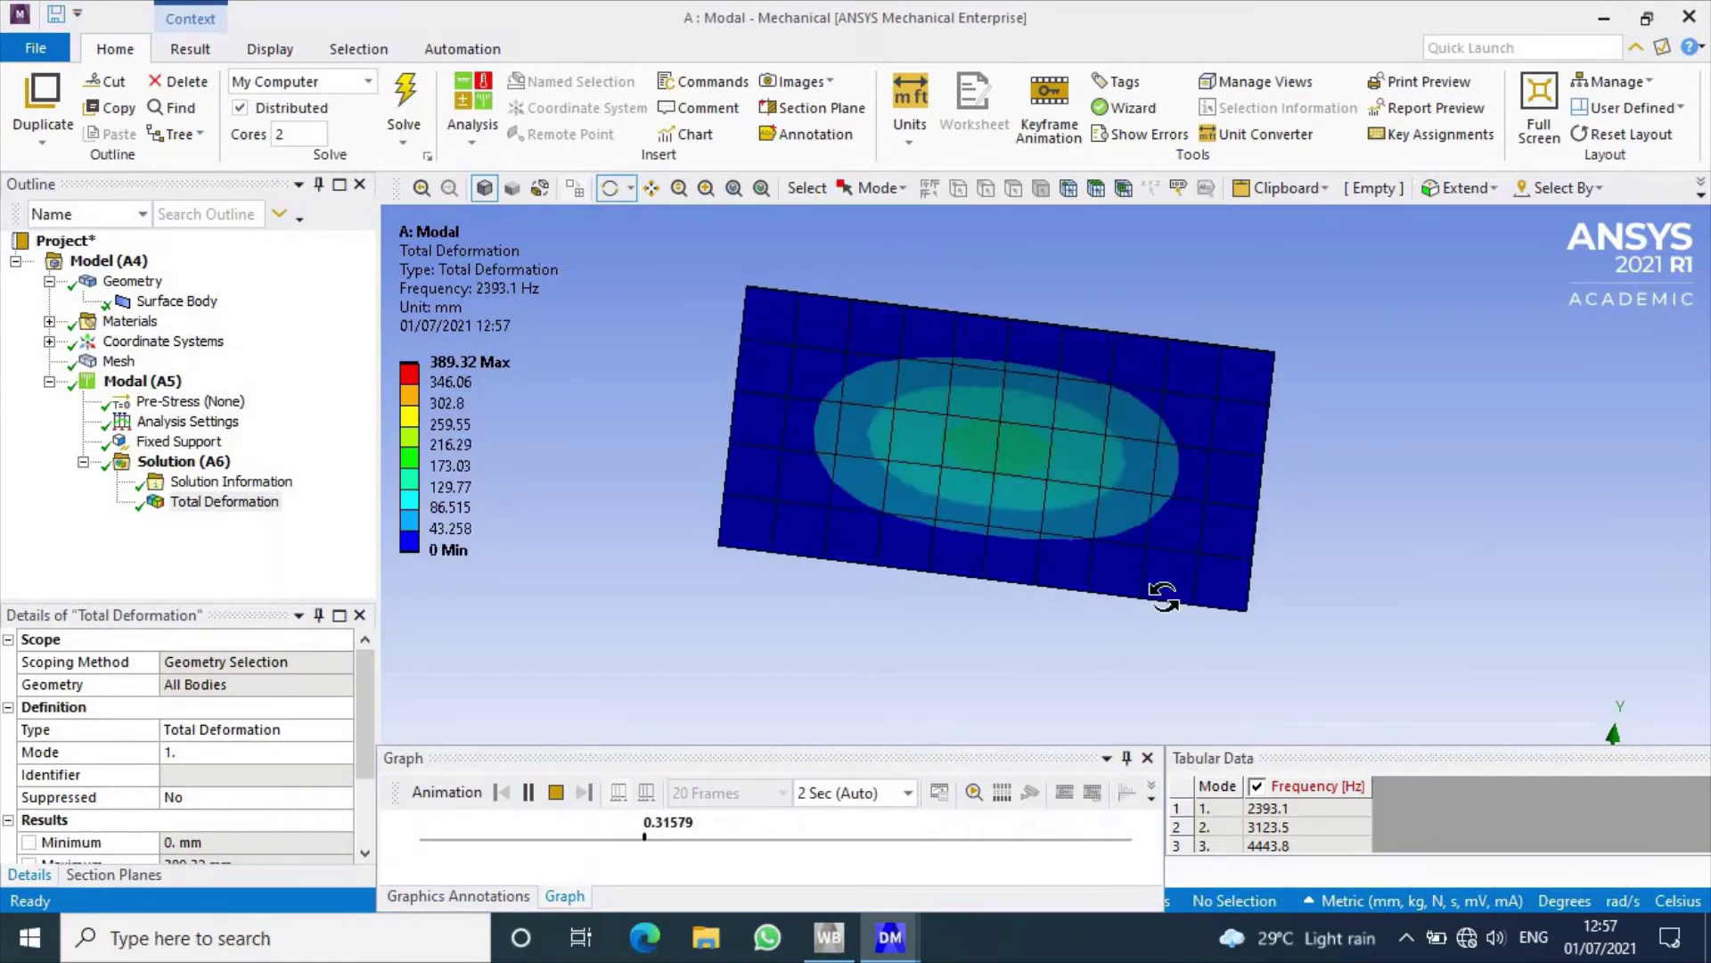
{"action": "left_click", "coordinate": [556, 793]}
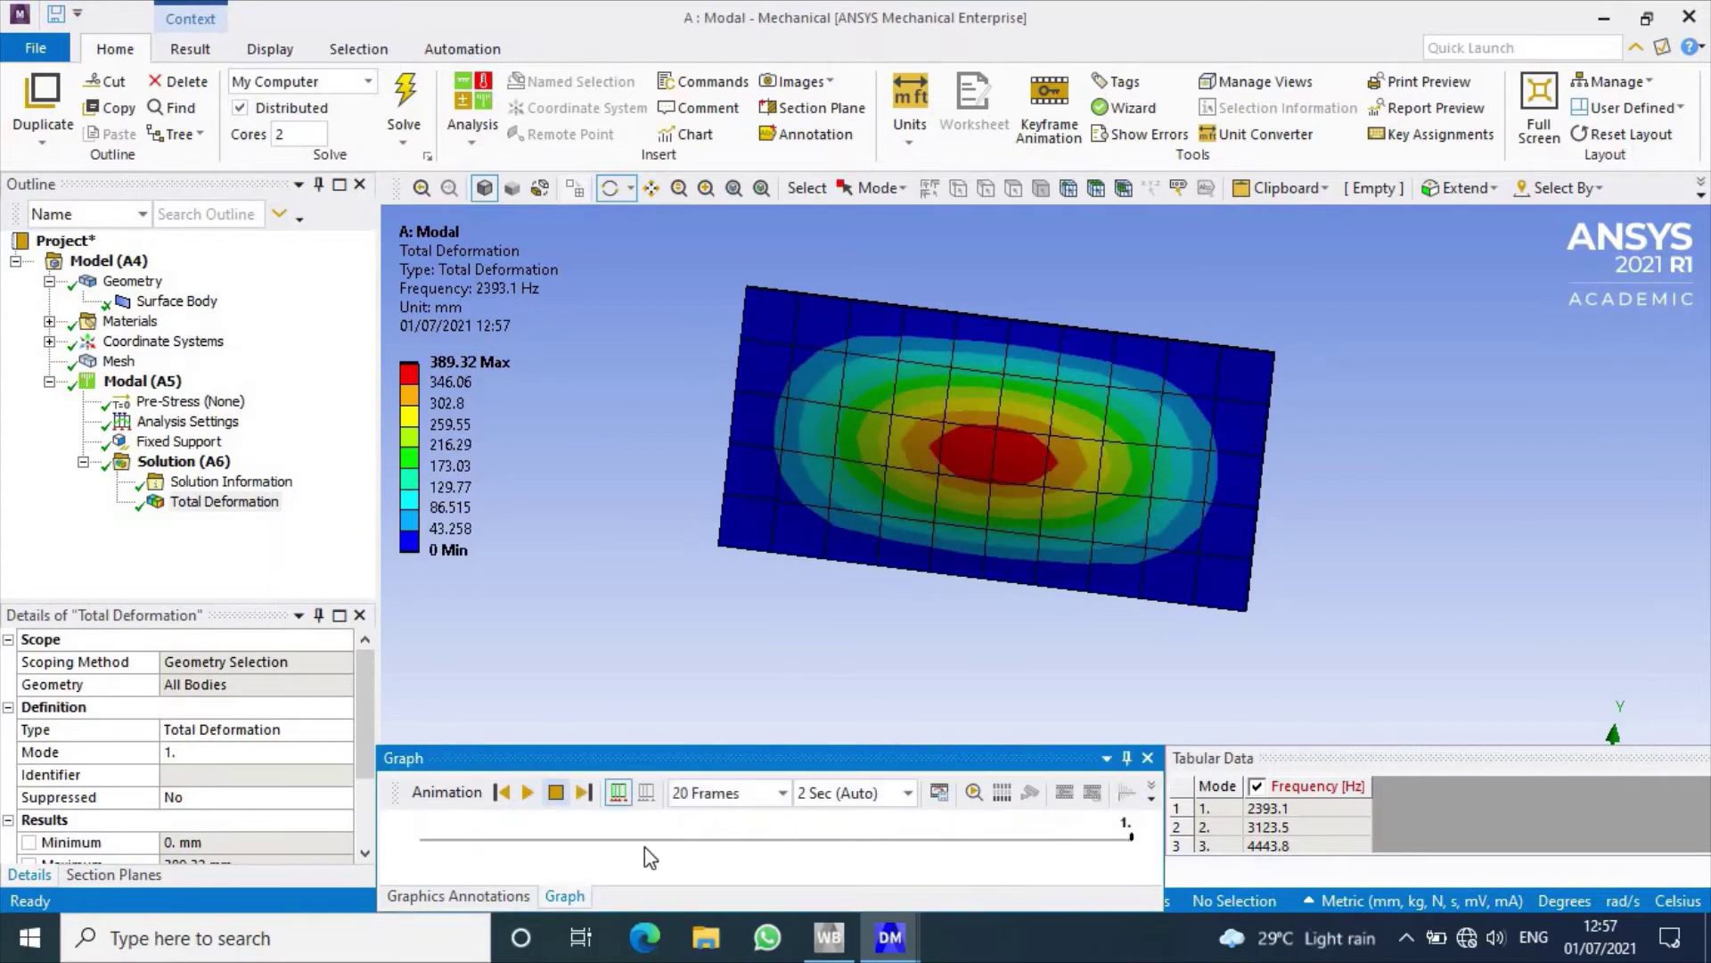
{"action": "left_click", "coordinate": [827, 945]}
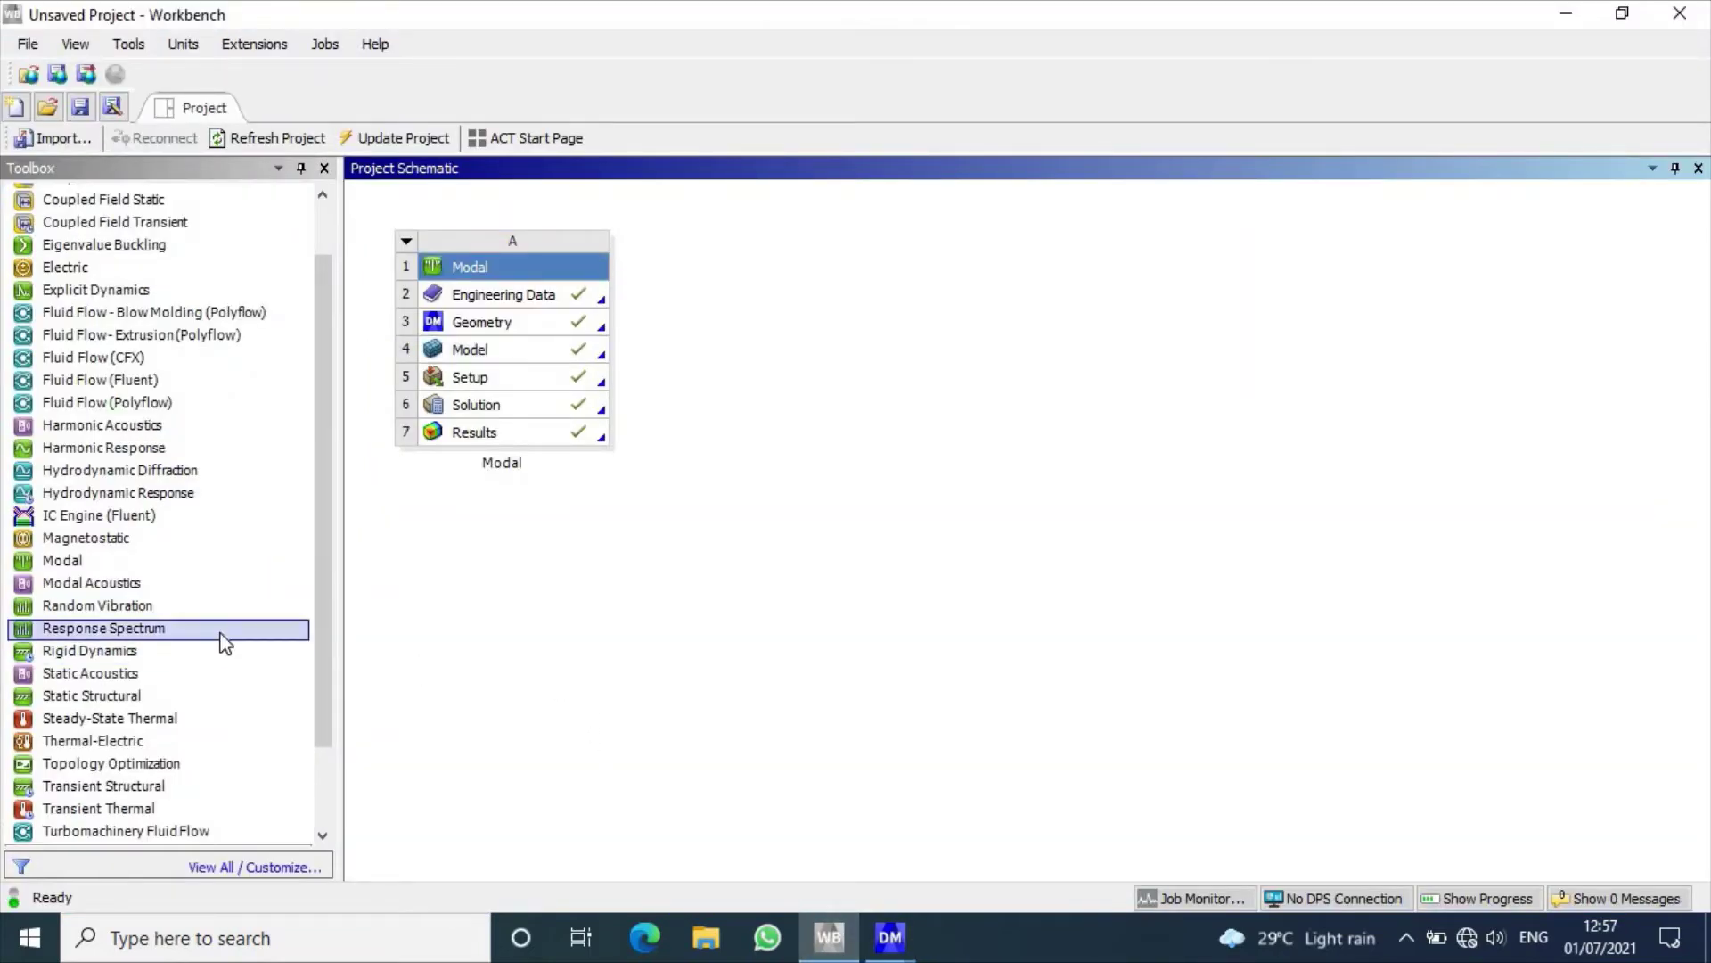
Step: Link a Response Spectrum system to the Modal solution and update the Modal system
{"action": "left_click_drag", "start_coordinate": [221, 634], "coordinate": [543, 410]}
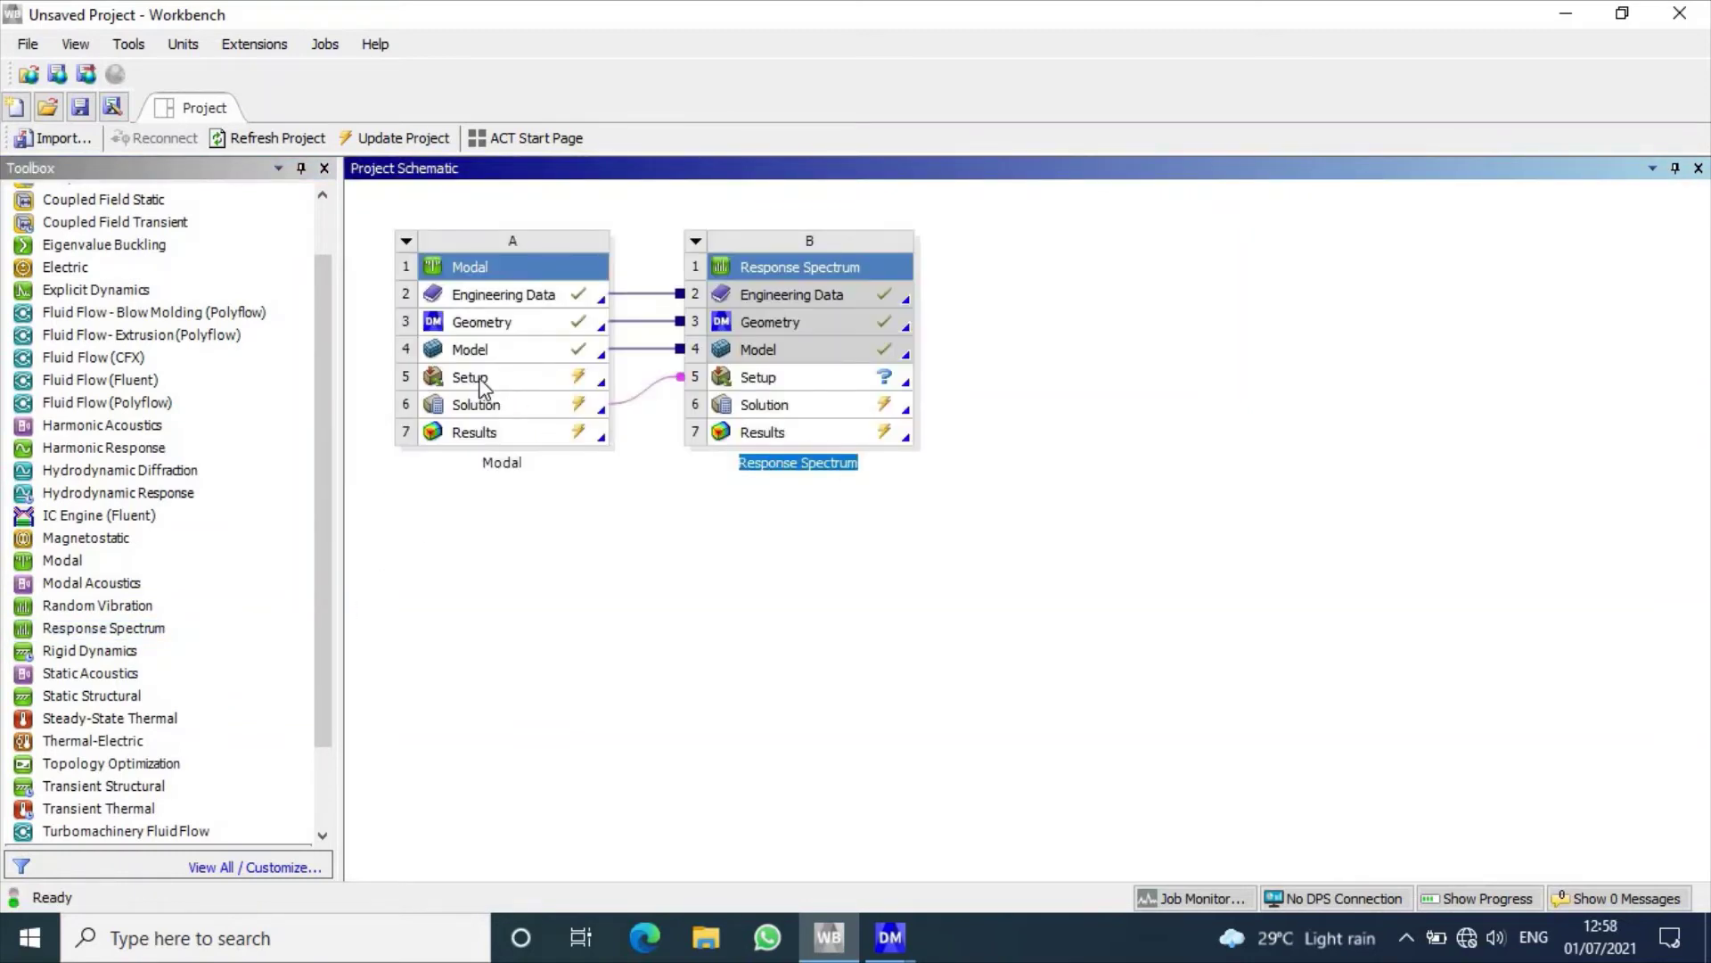
{"action": "left_click", "coordinate": [408, 240]}
{"action": "left_click", "coordinate": [452, 295]}
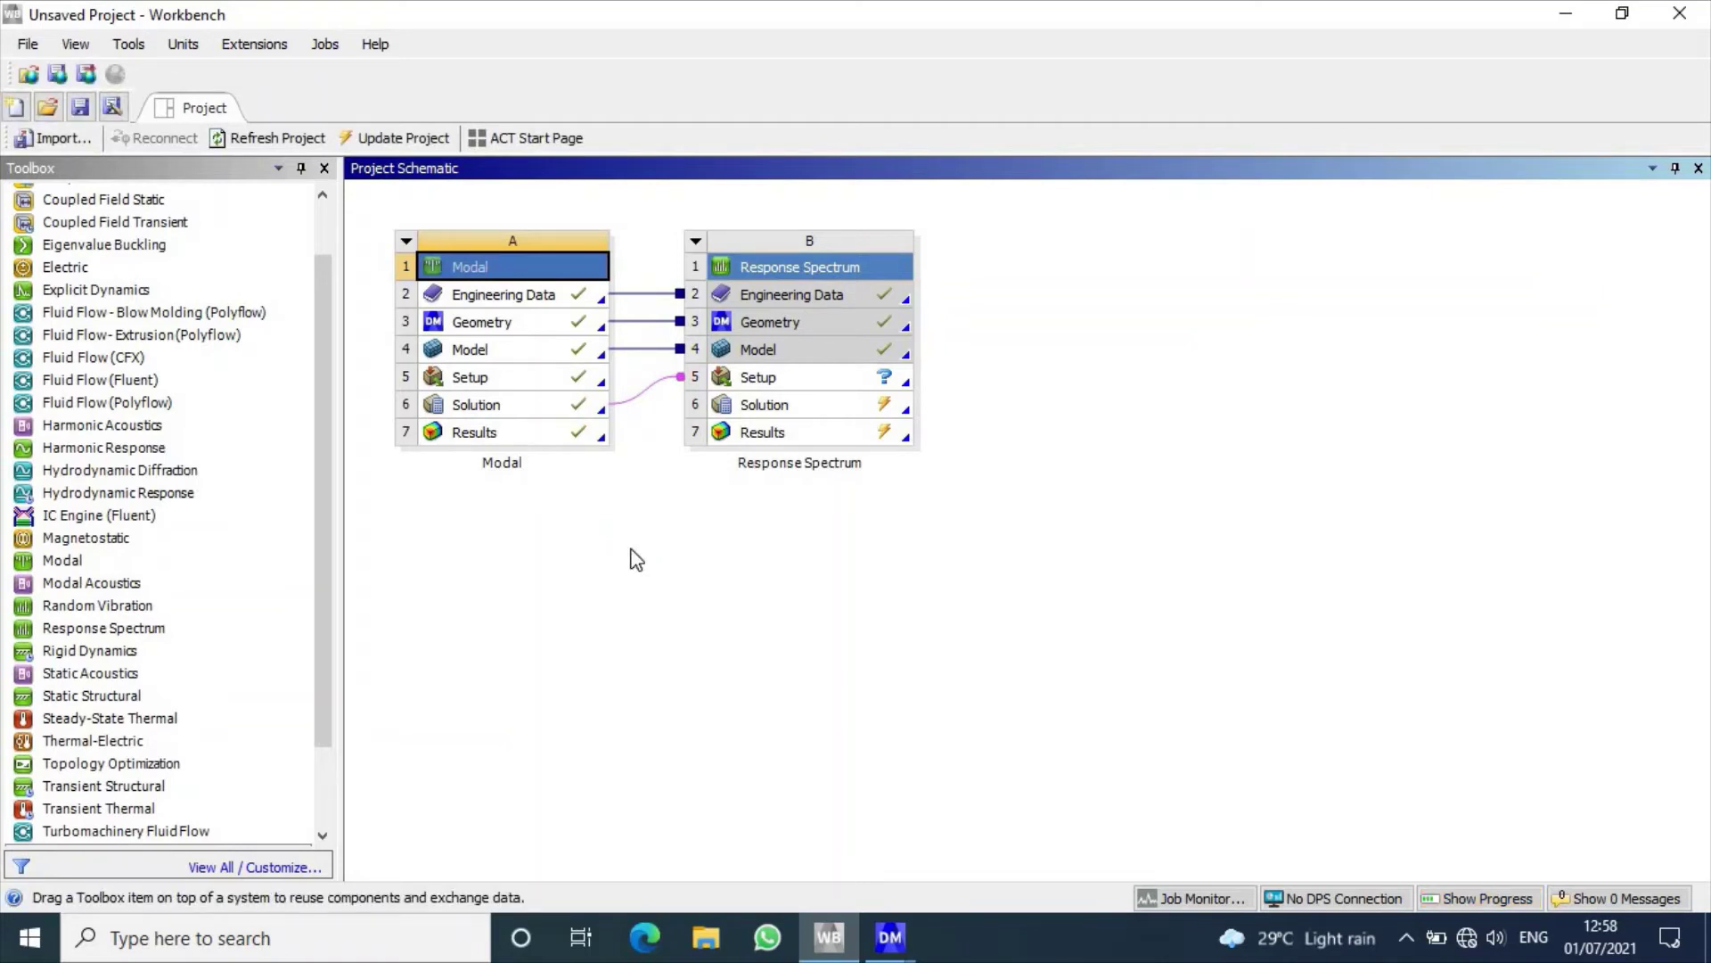
Step: Open the Response Spectrum analysis in Mechanical and insert an RS Displacement excitation
{"action": "double_click", "coordinate": [765, 382]}
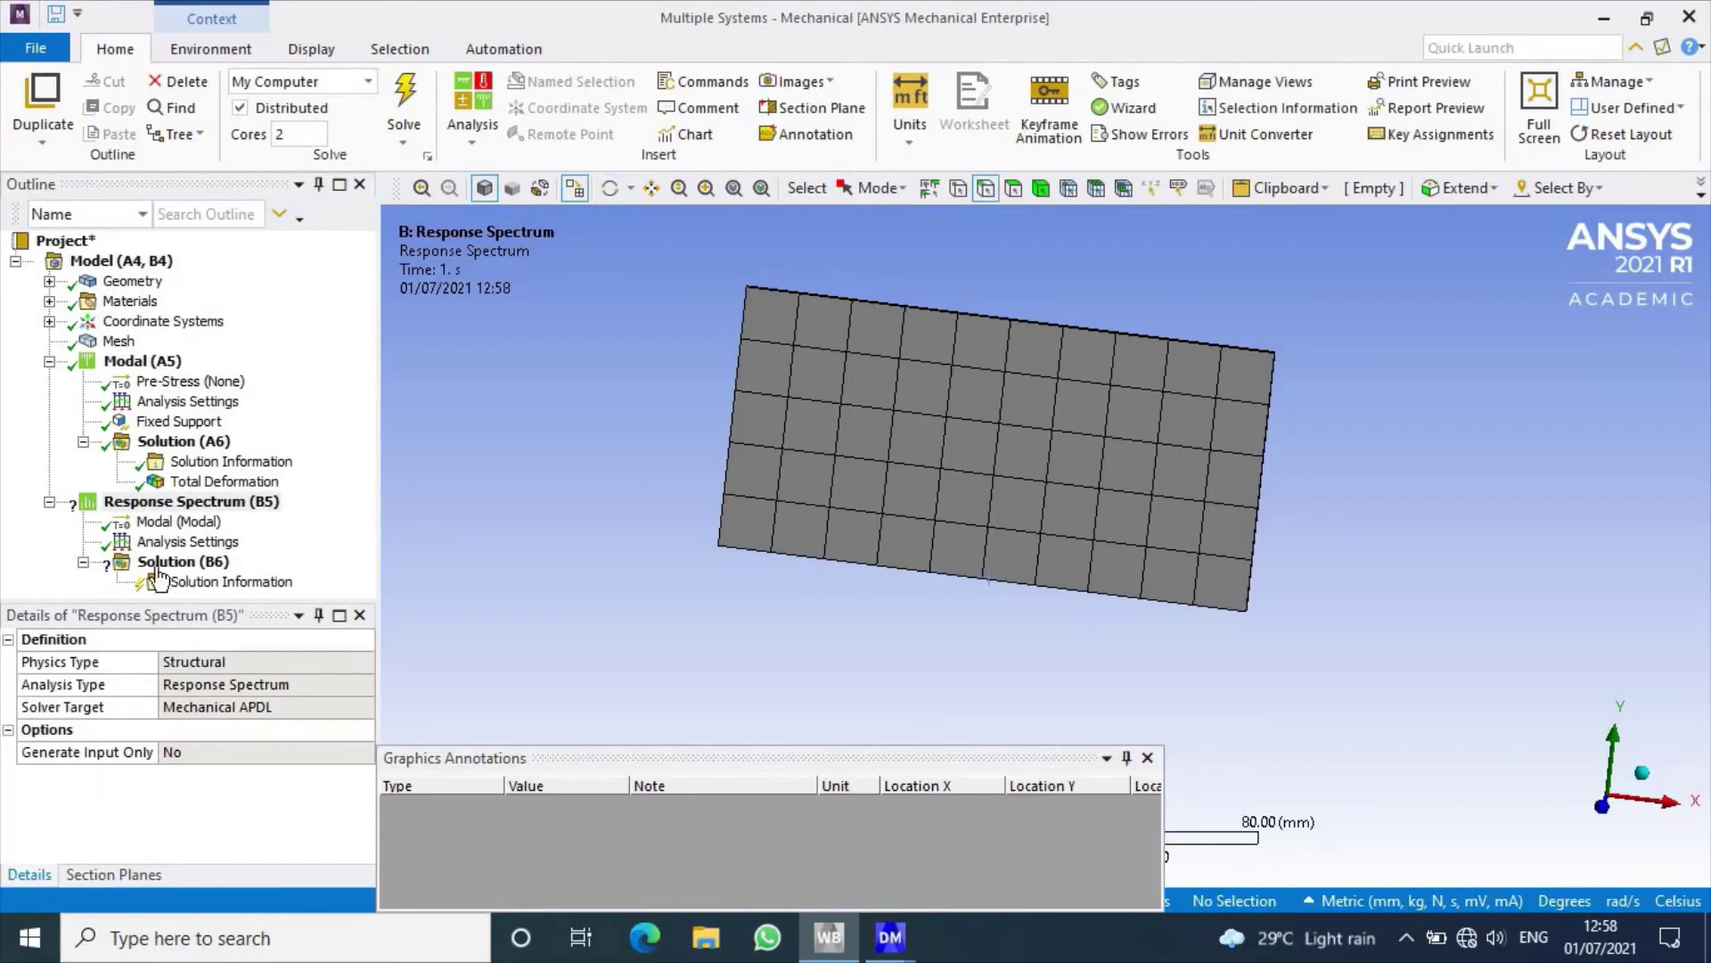
{"action": "left_click", "coordinate": [166, 545]}
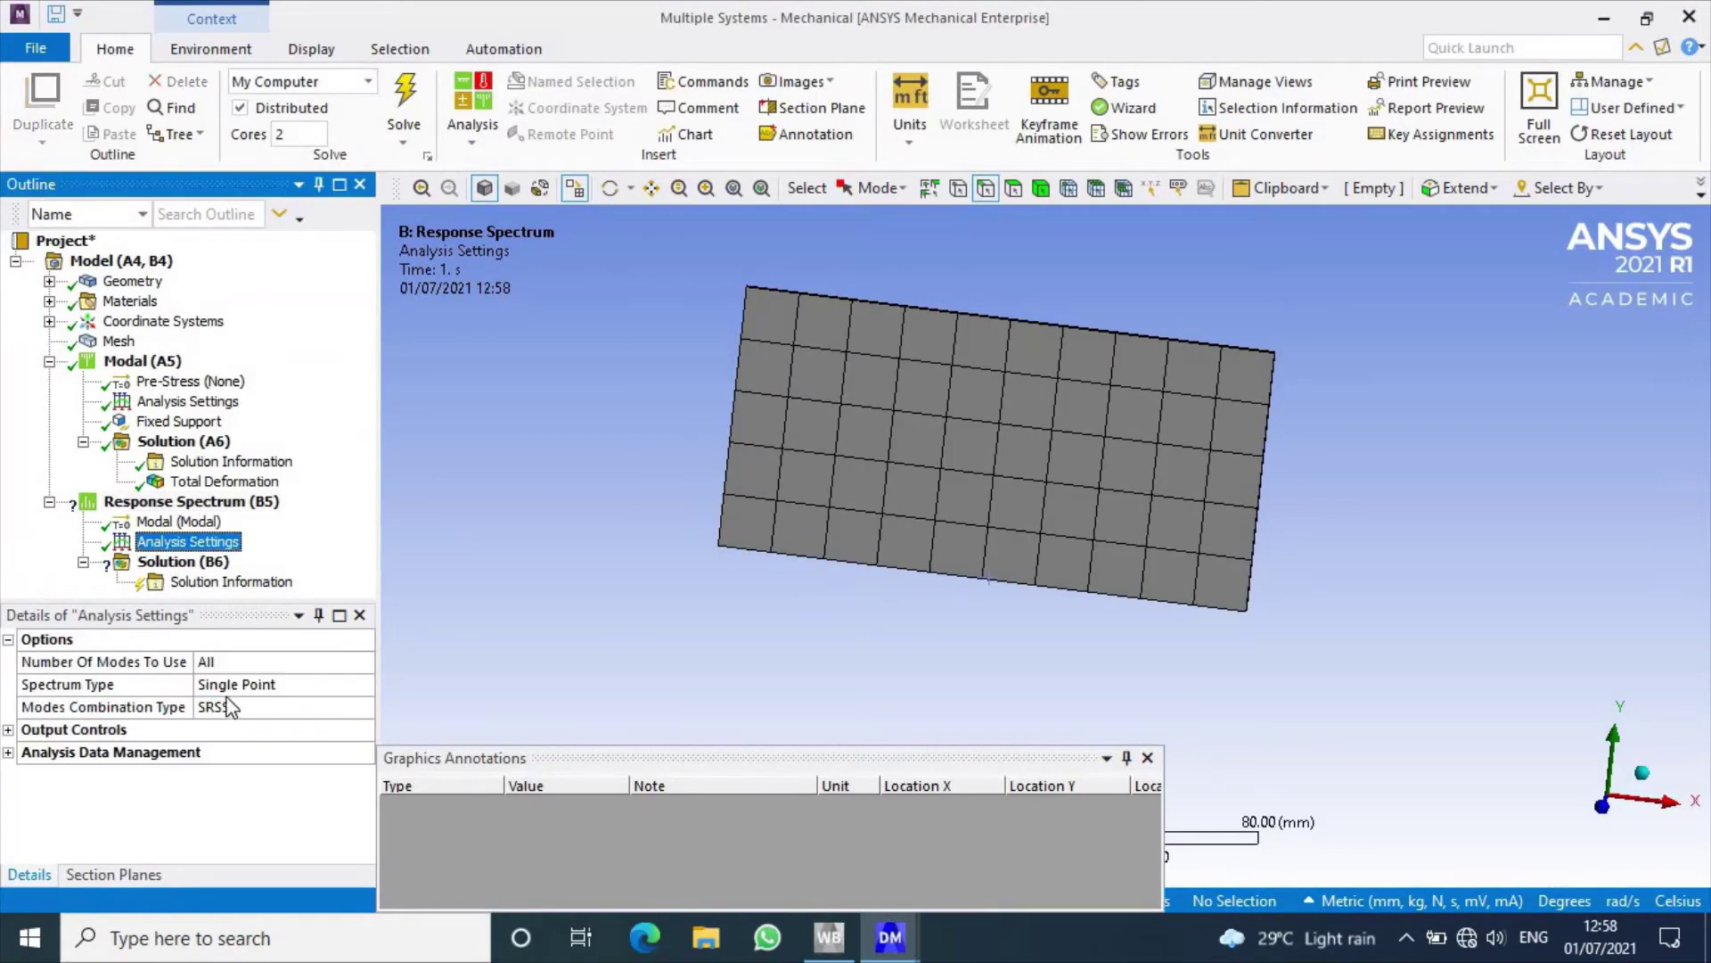
{"action": "right_click", "coordinate": [251, 502]}
{"action": "mouse_move", "coordinate": [321, 512]}
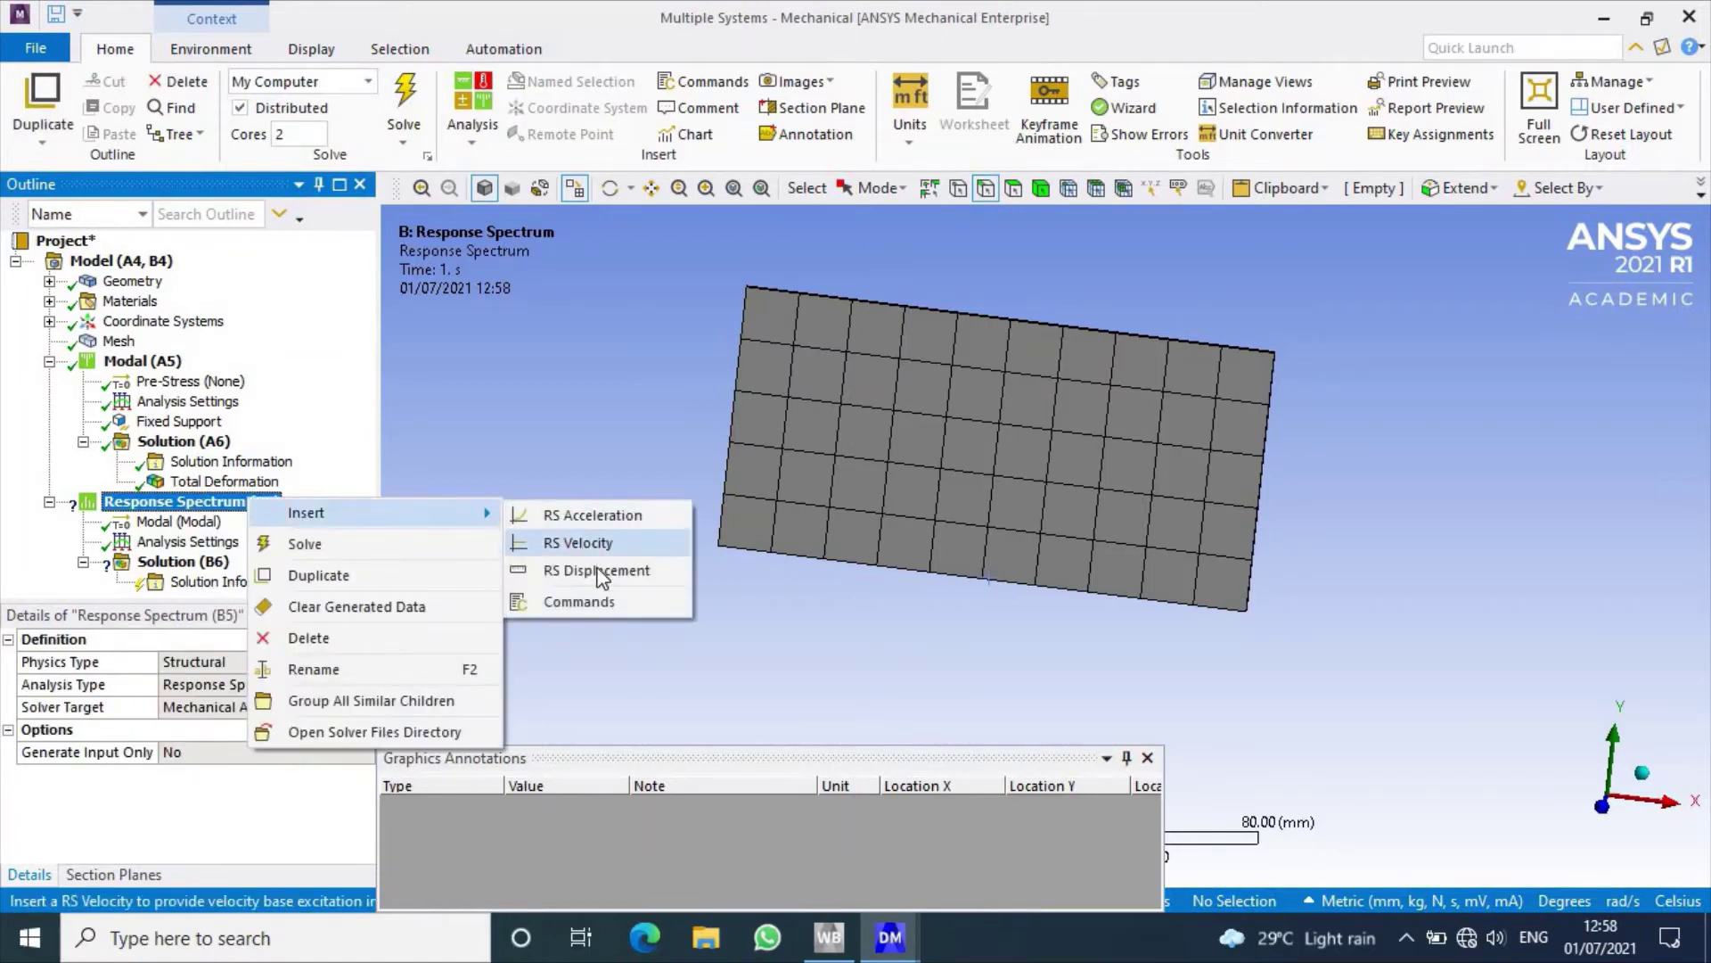
{"action": "left_click", "coordinate": [593, 571]}
Step: Apply the RS Displacement to All Supports with direction Z Axis
{"action": "left_click", "coordinate": [361, 664]}
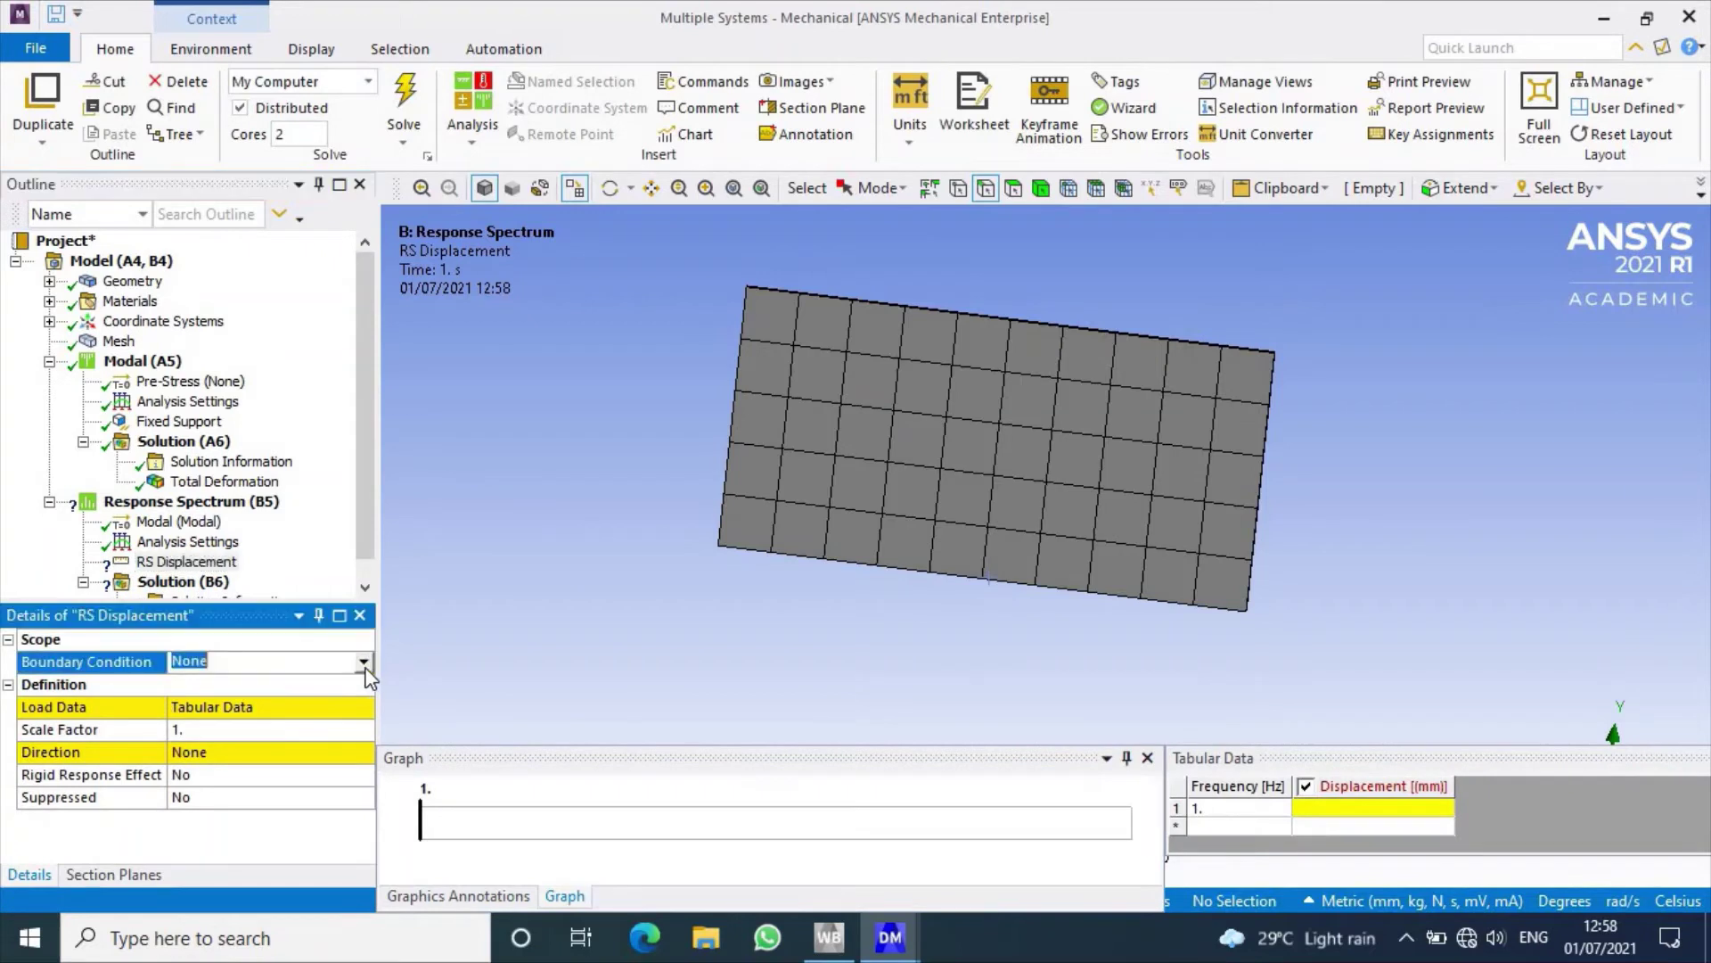
{"action": "left_click", "coordinate": [345, 668]}
{"action": "left_click", "coordinate": [247, 696]}
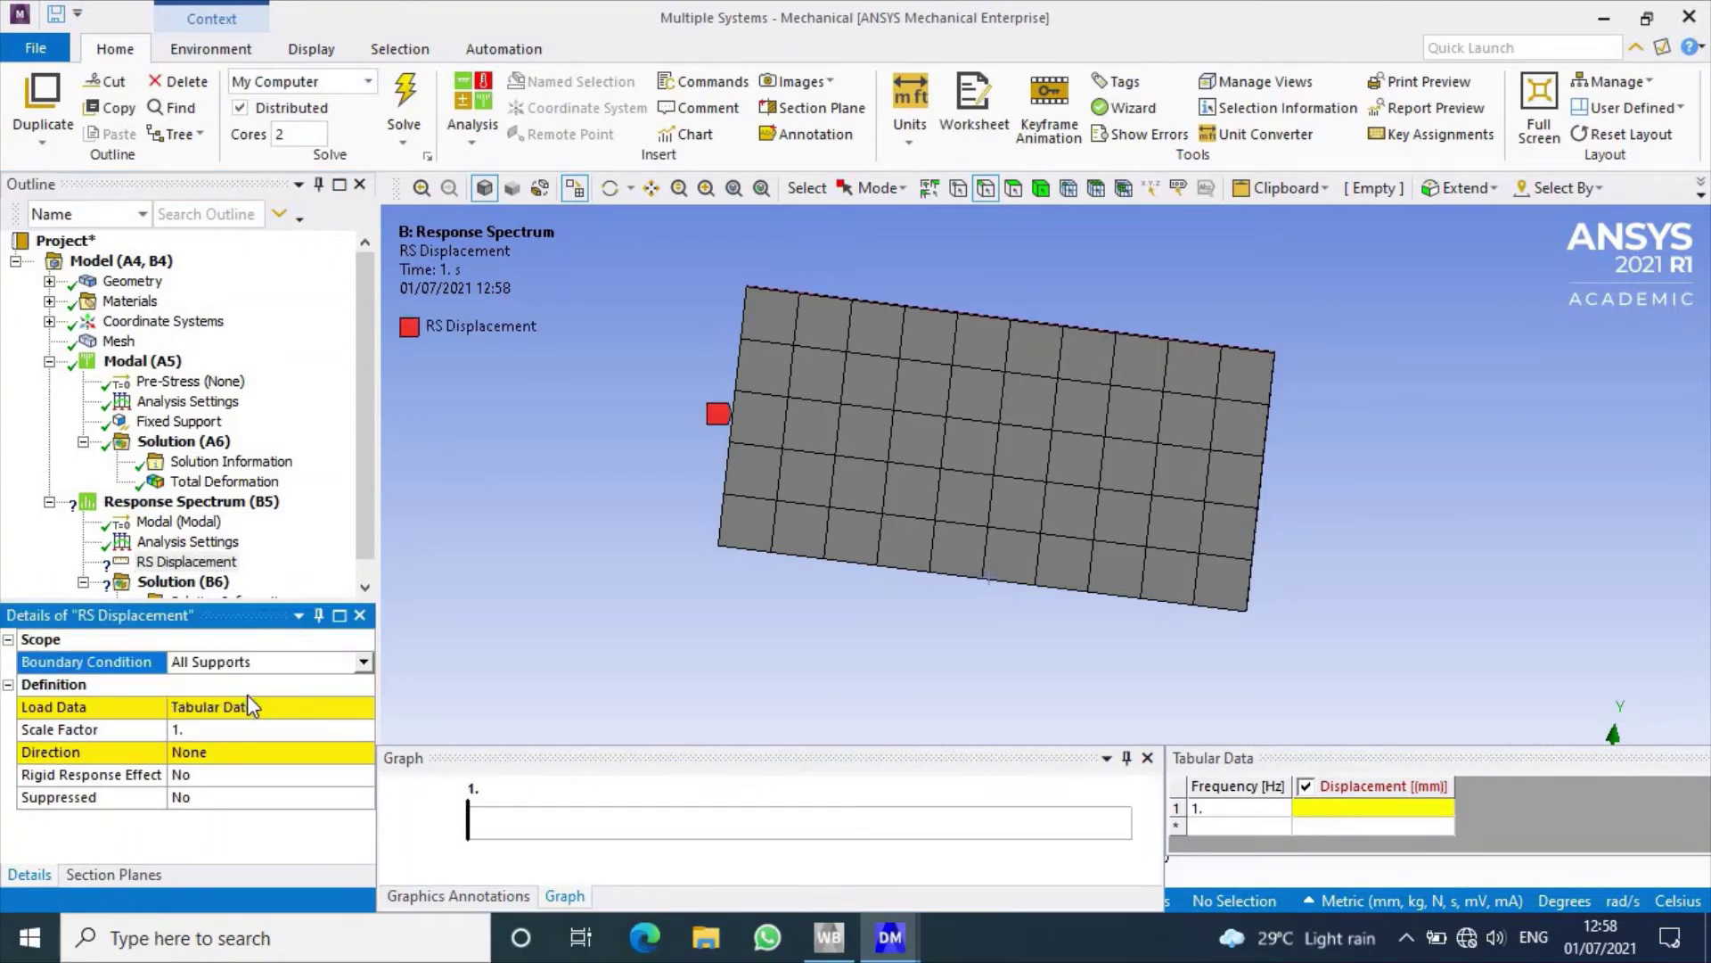
{"action": "left_click", "coordinate": [356, 751]}
{"action": "left_click", "coordinate": [371, 756]}
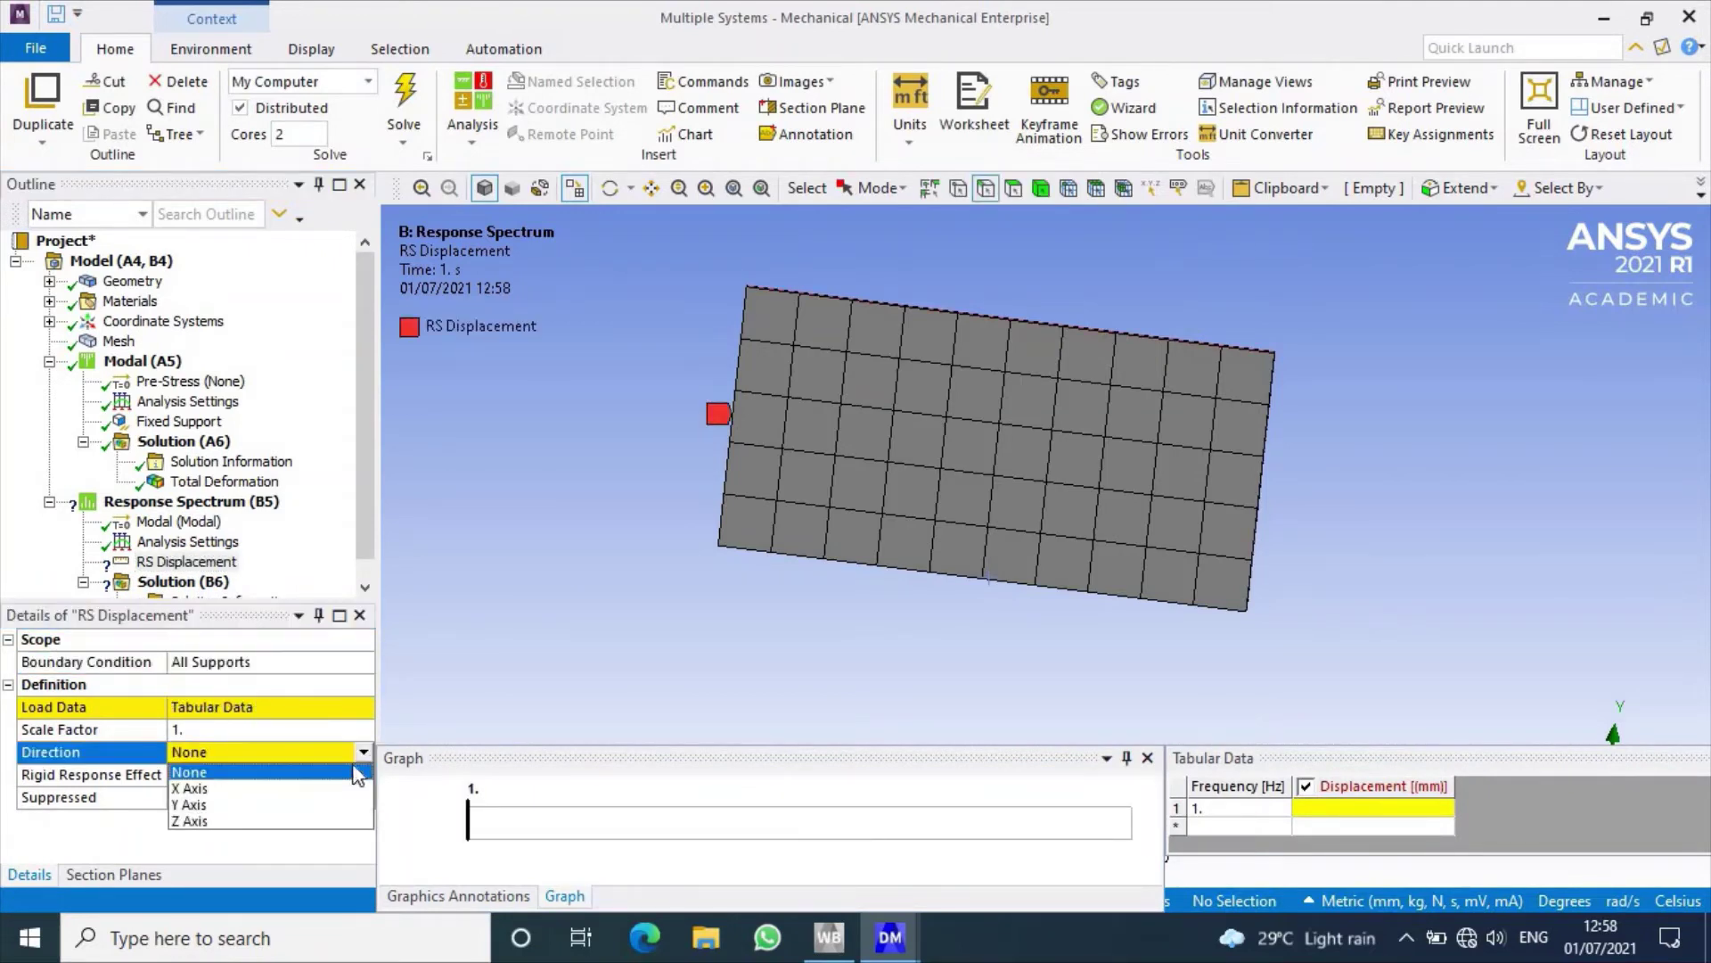
{"action": "left_click", "coordinate": [294, 819]}
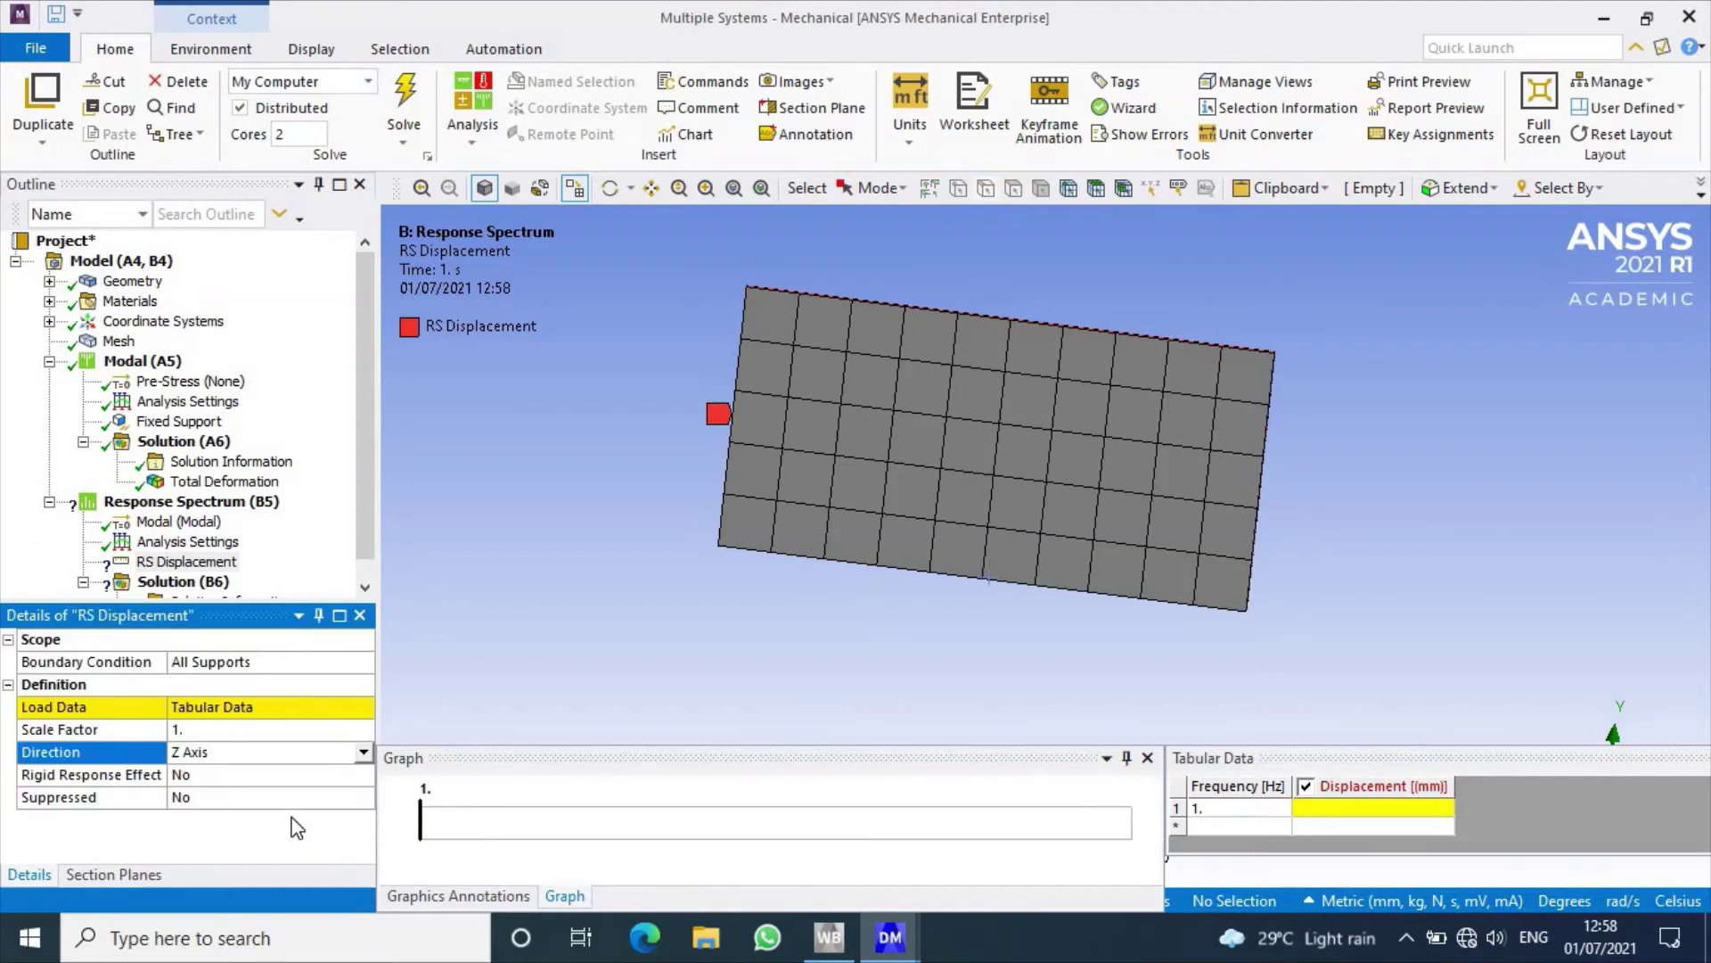
Step: Enter the first three RS Displacement points: 0.1998 Hz/0.02297 mm, 1.1428 Hz/0.02368 mm, 2.3991 Hz/0.02999 mm
{"action": "left_click", "coordinate": [1237, 809]}
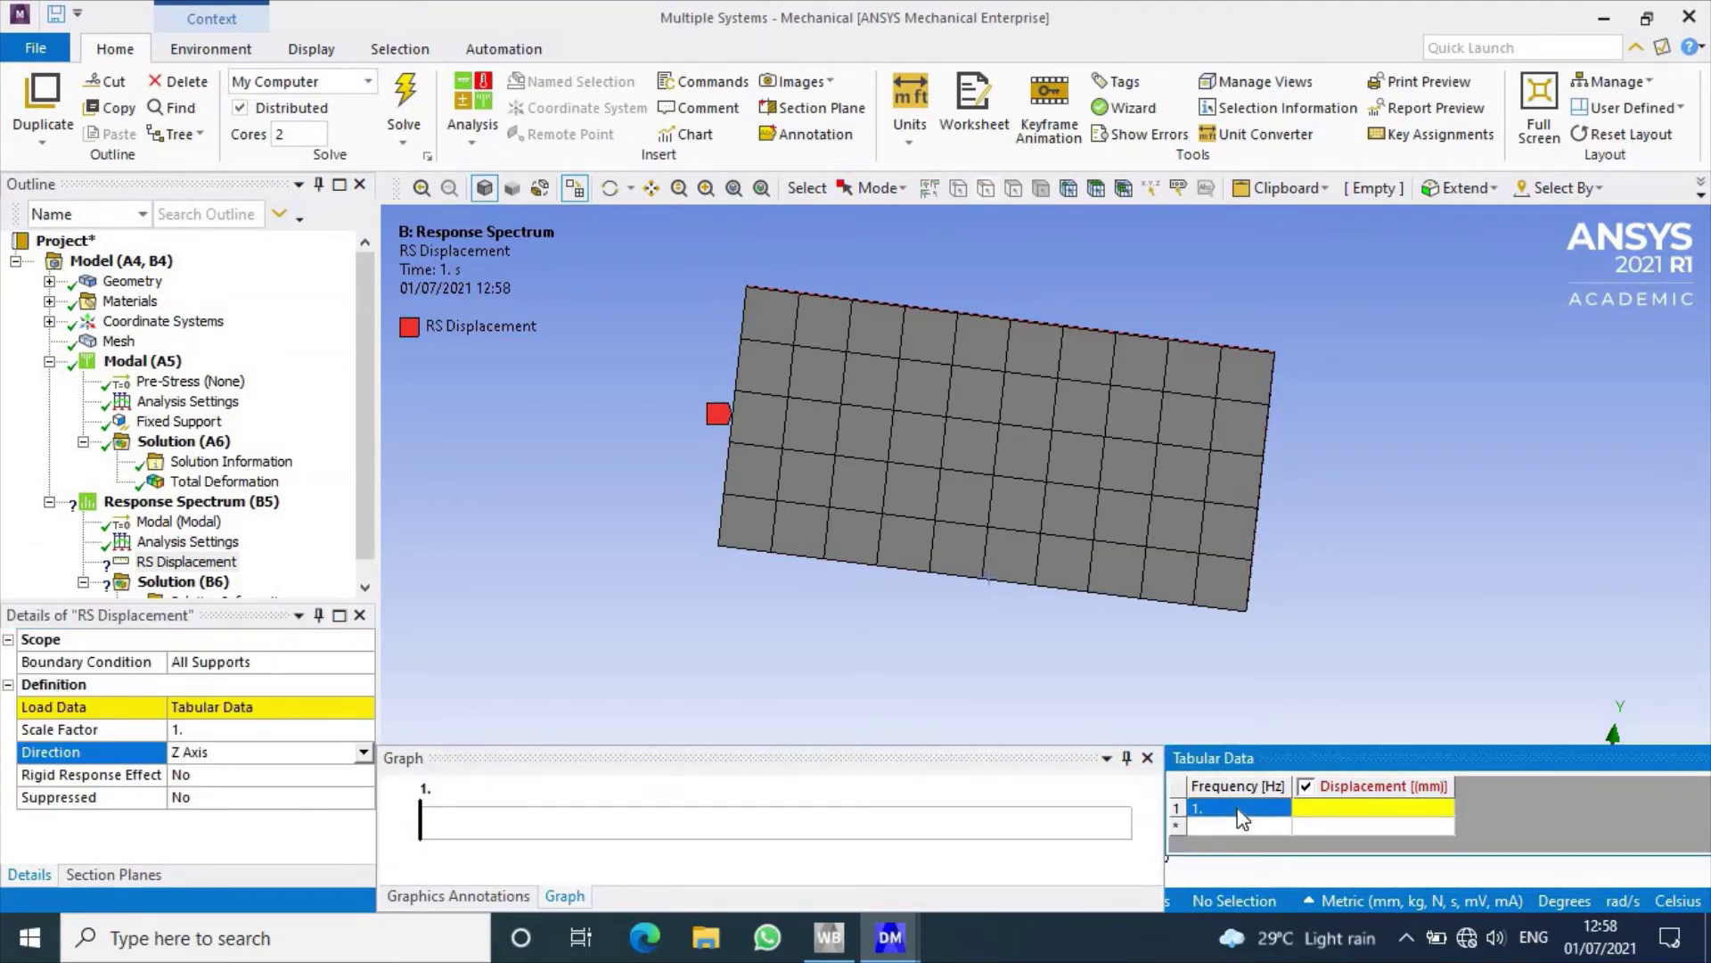
{"action": "type", "text": "0.199"}
{"action": "type", "text": "8"}
{"action": "left_click", "coordinate": [1396, 810]}
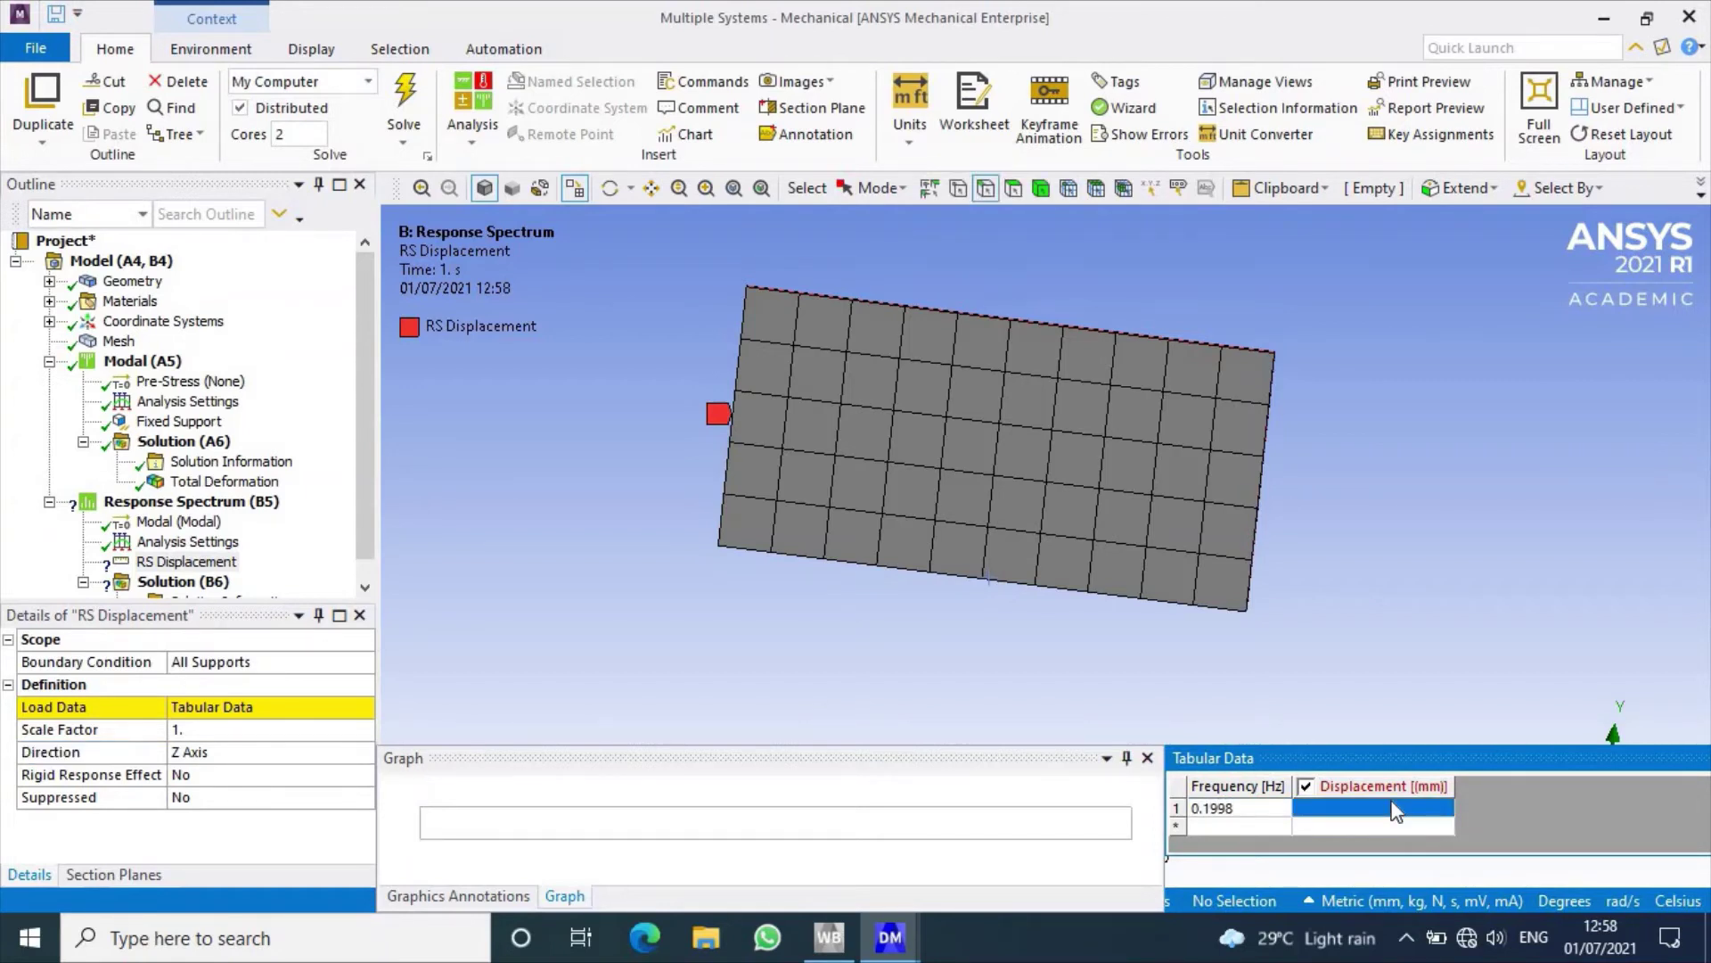
{"action": "type", "text": "0.0"}
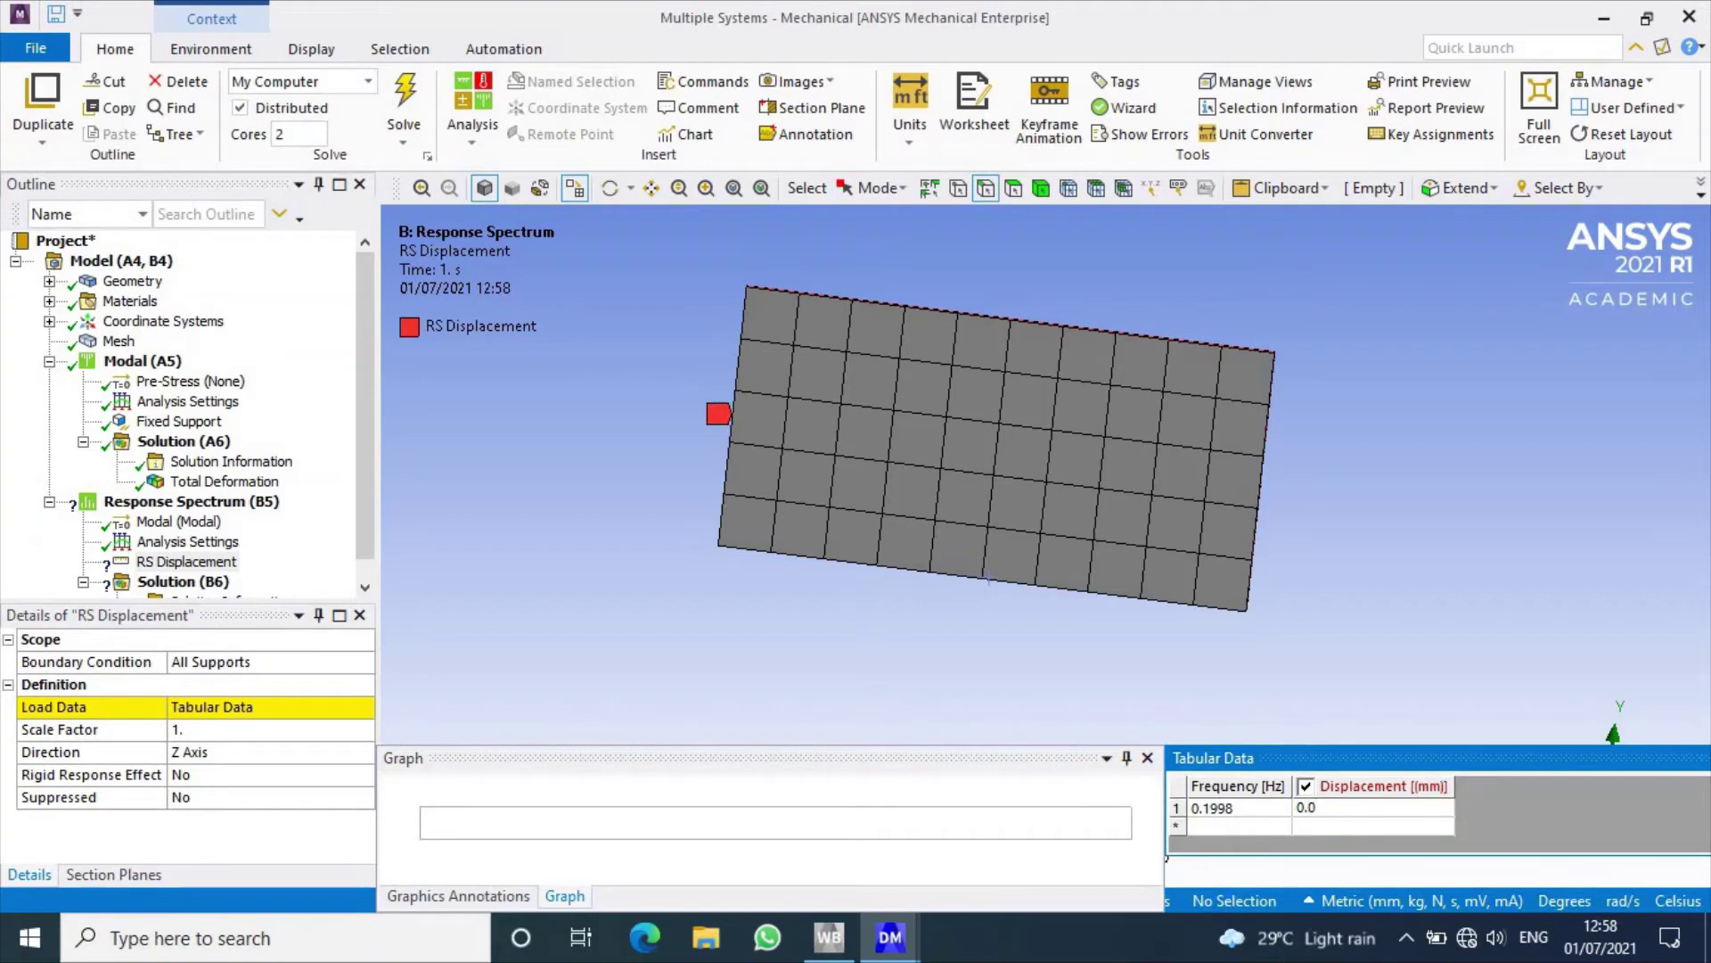
{"action": "type", "text": "2297"}
{"action": "left_click", "coordinate": [1266, 827]}
{"action": "type", "text": "1"}
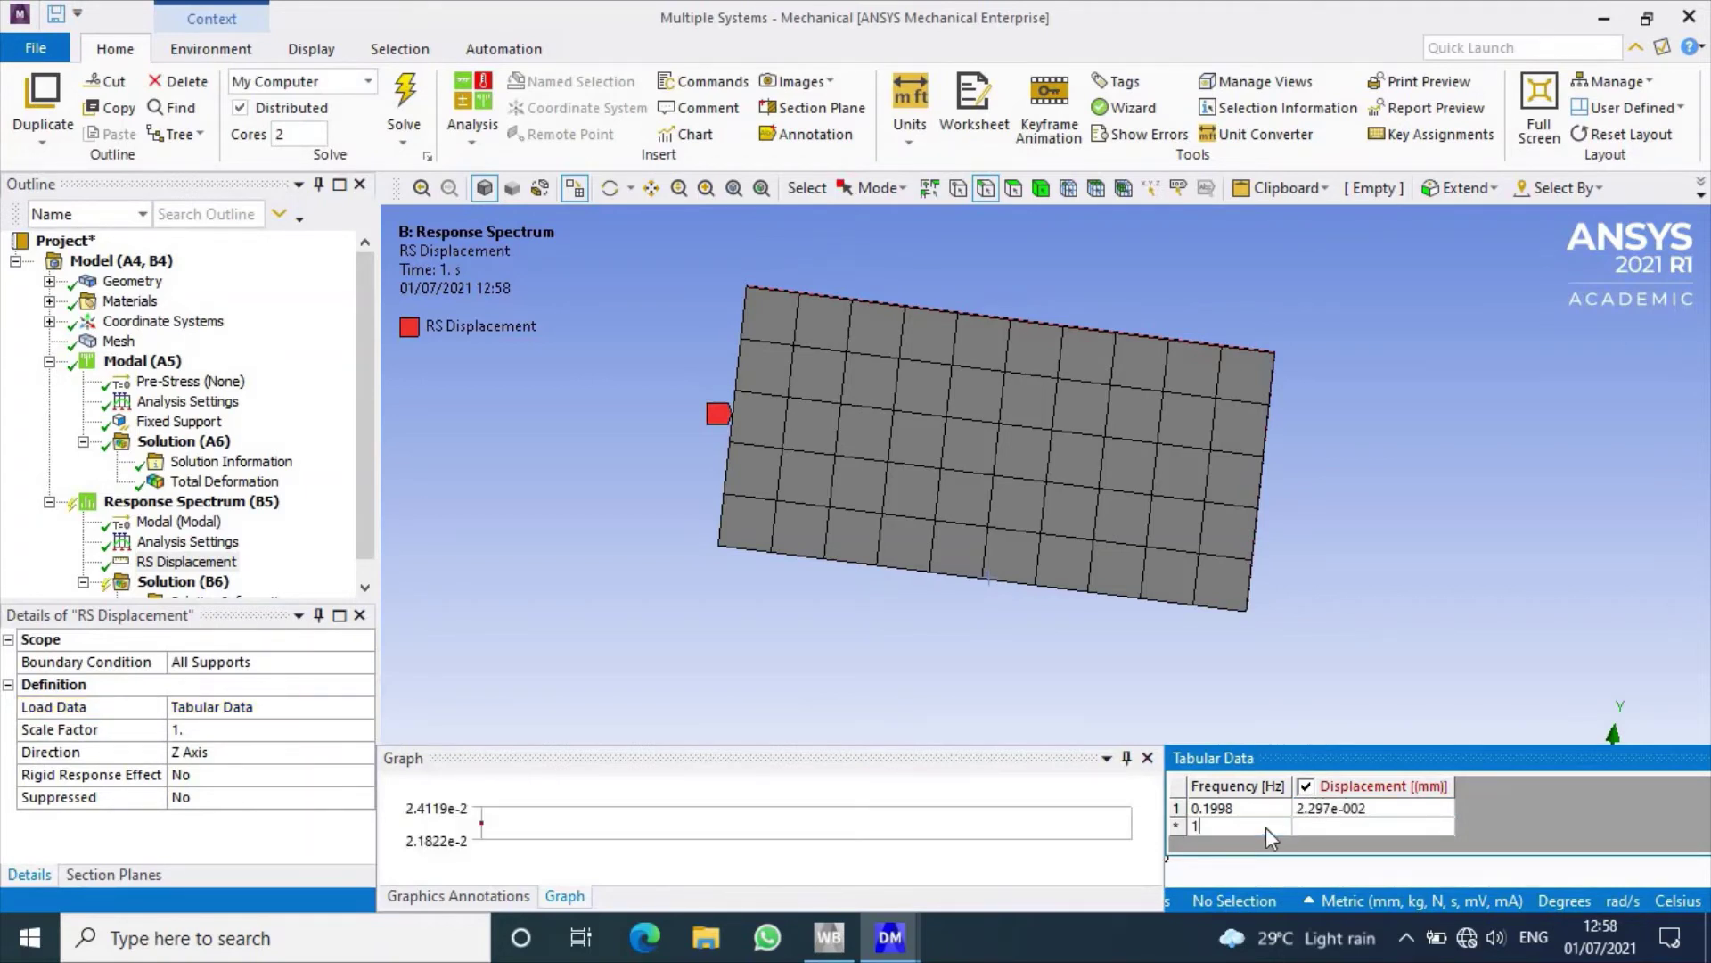
{"action": "type", "text": ".14"}
{"action": "type", "text": "28"}
{"action": "left_click", "coordinate": [1325, 825]}
{"action": "type", "text": "0"}
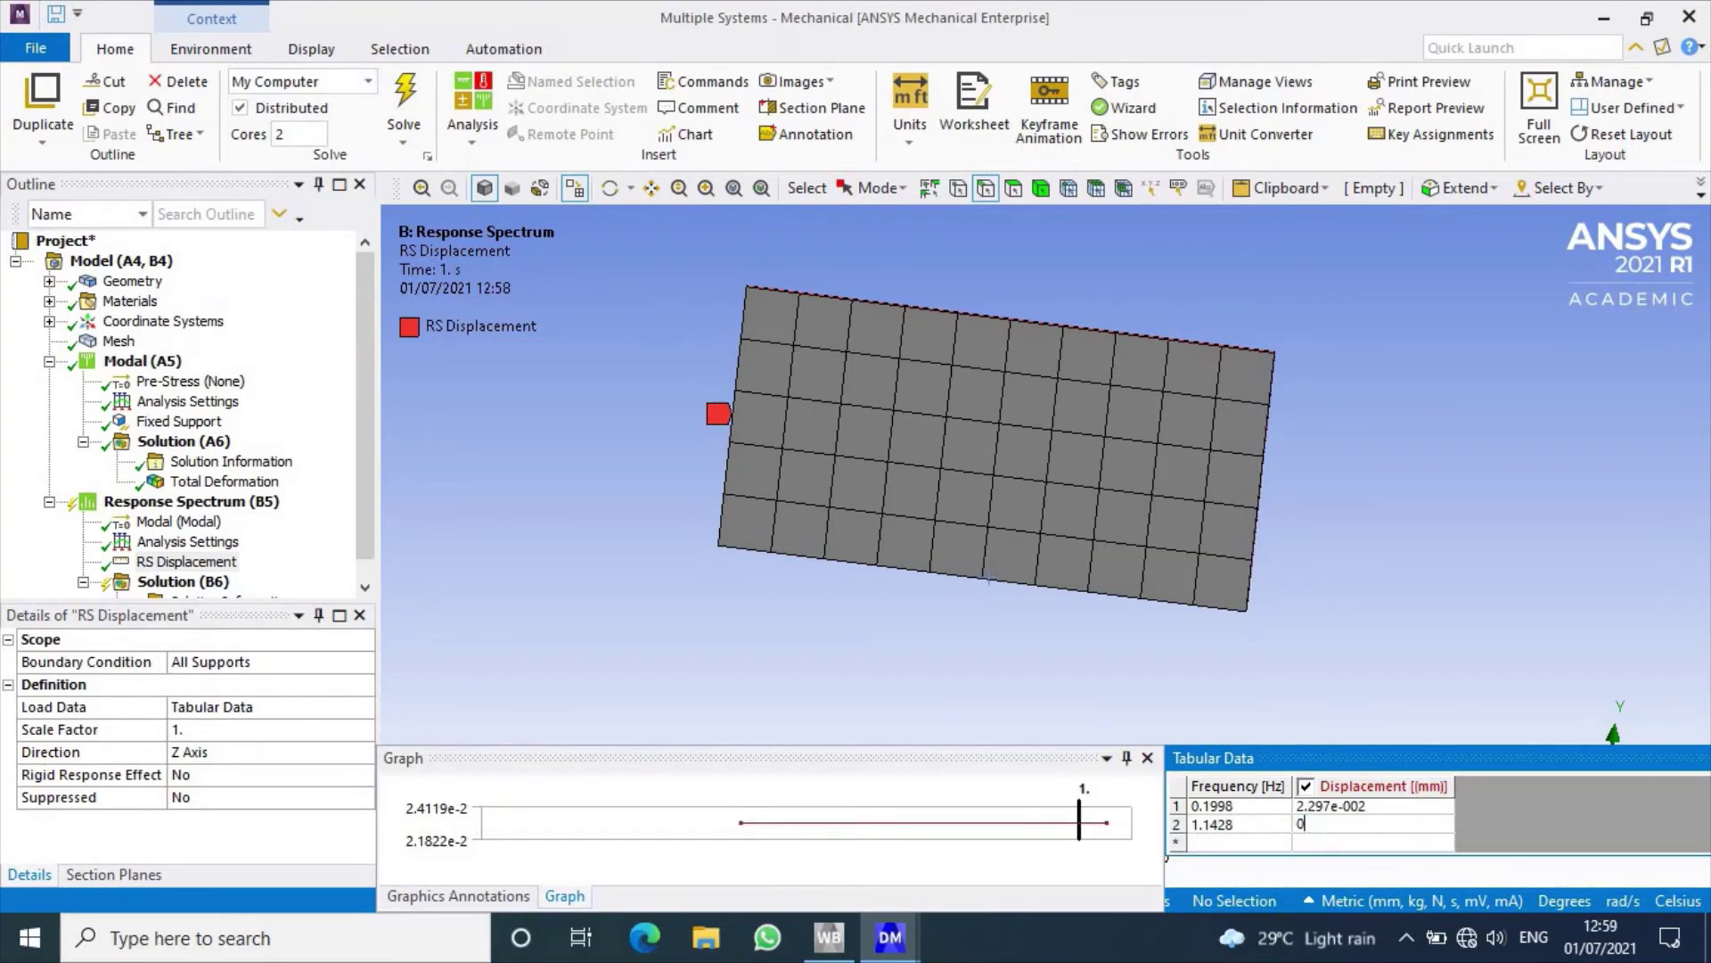
{"action": "type", "text": ".02"}
{"action": "type", "text": "368"}
{"action": "left_click", "coordinate": [1241, 843]}
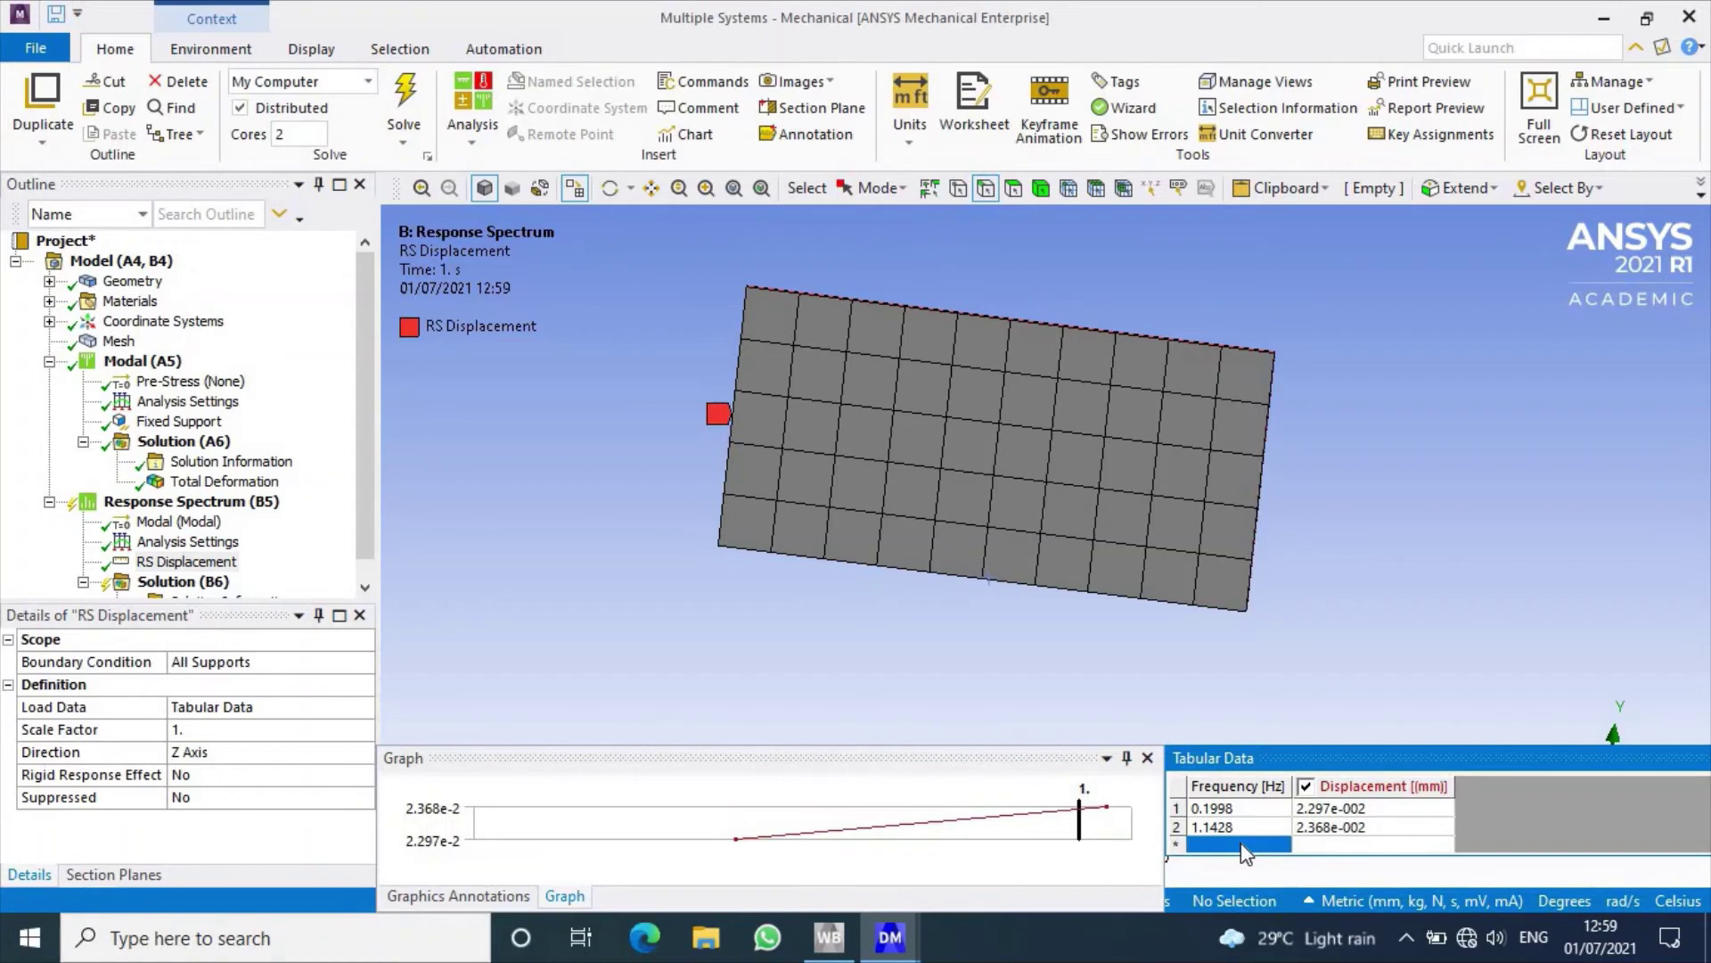
{"action": "type", "text": "2.3"}
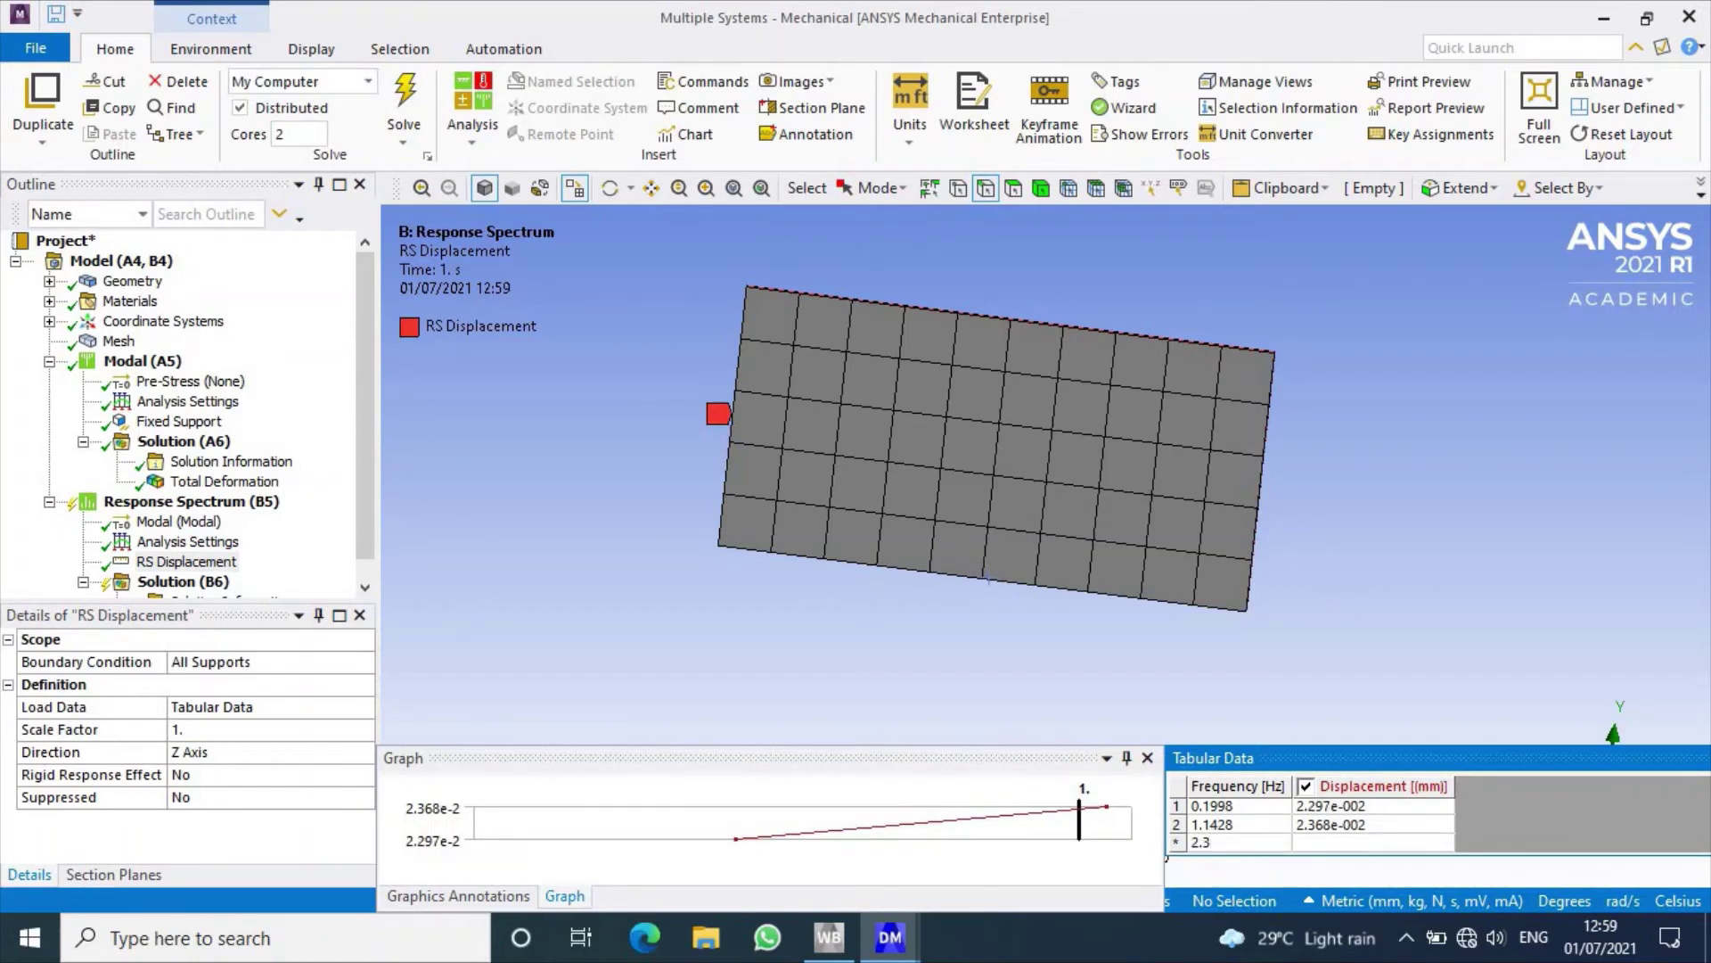
{"action": "type", "text": "991"}
{"action": "left_click", "coordinate": [1356, 847]}
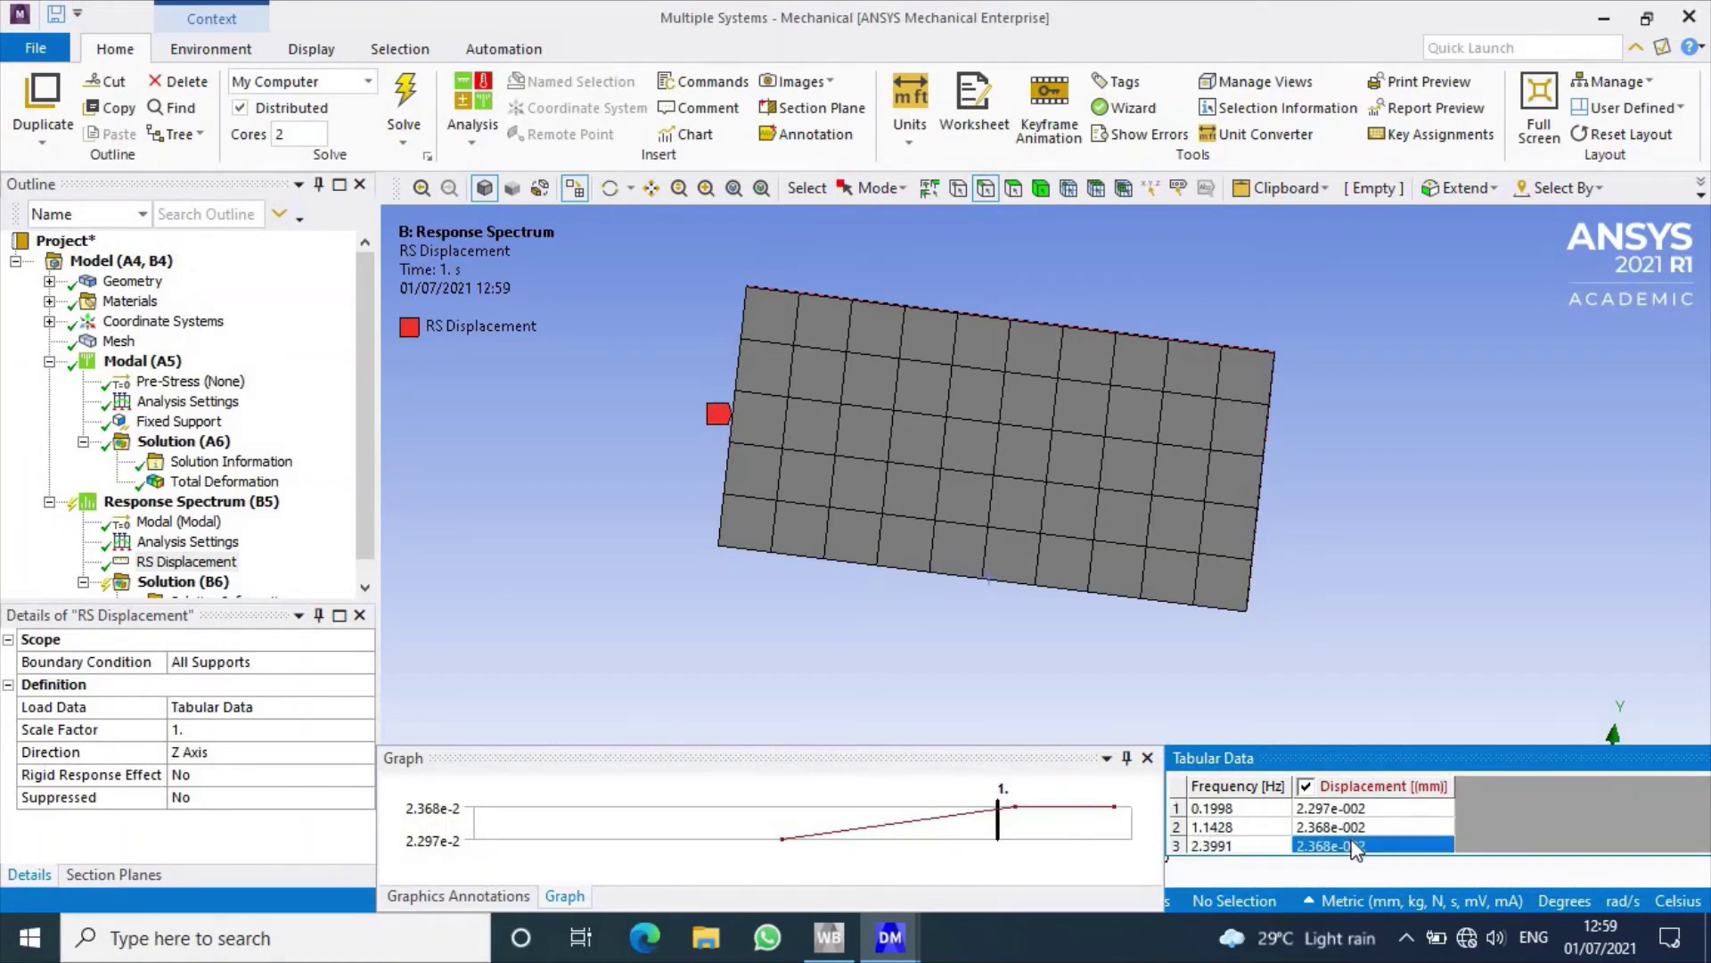
{"action": "type", "text": "0."}
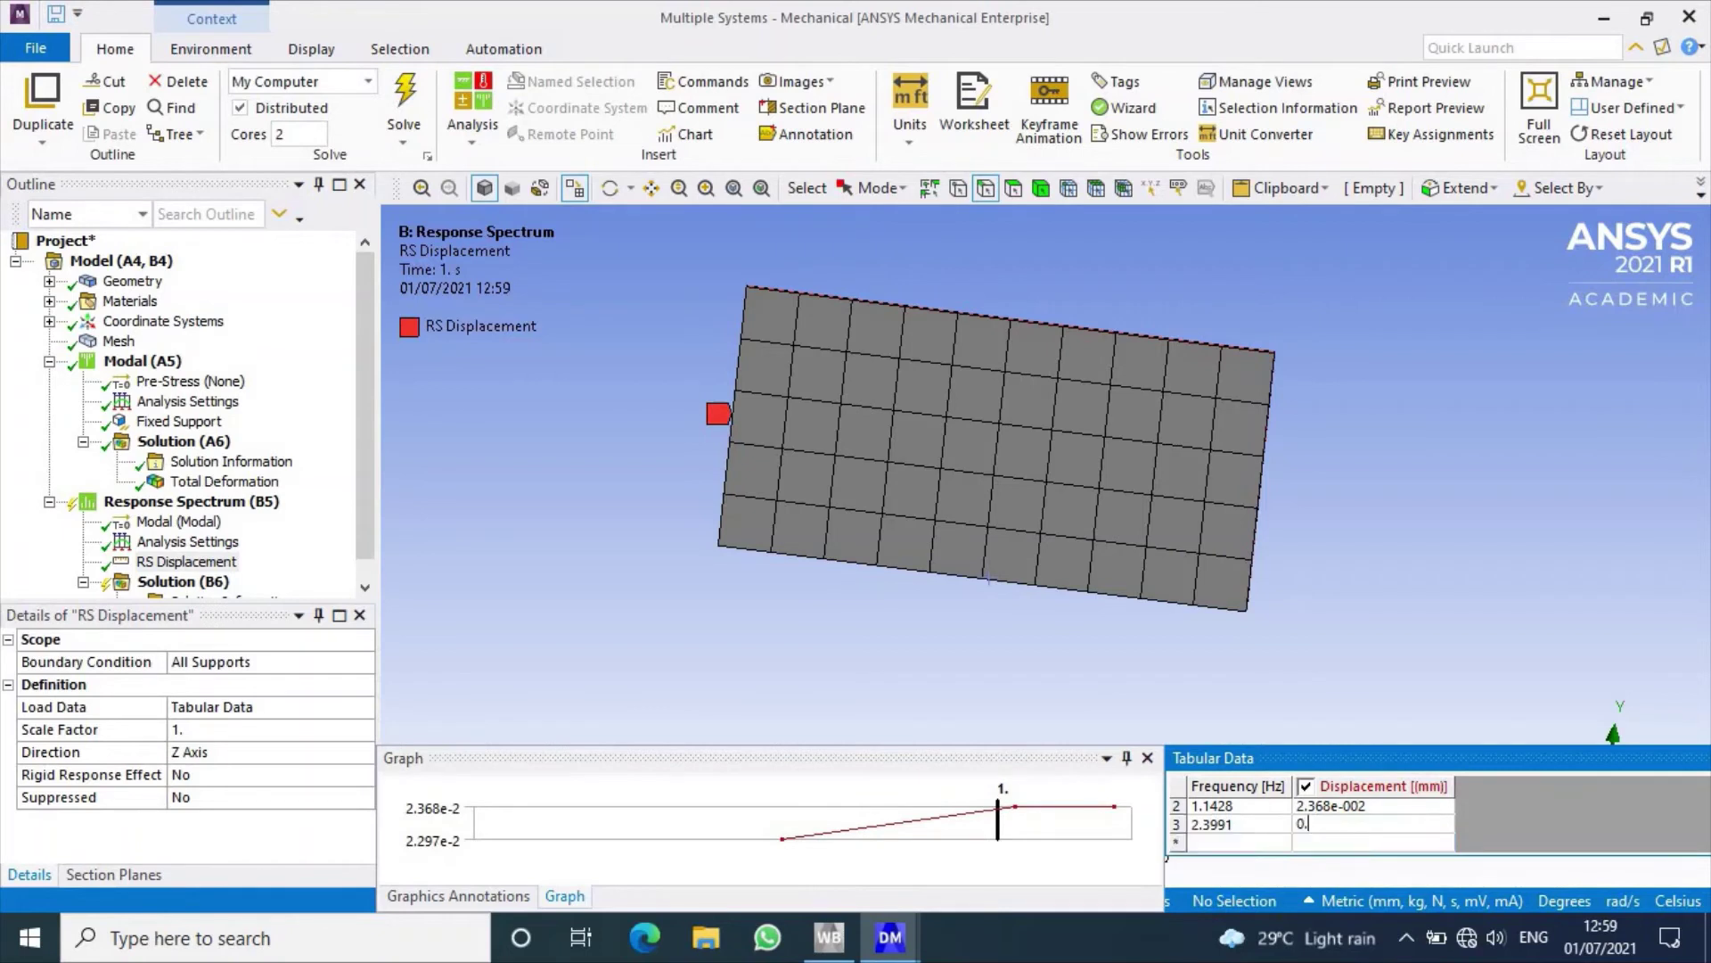
{"action": "type", "text": "0"}
{"action": "type", "text": "2999"}
Step: Add the last two points: 6.3584 Hz/0.03904 mm and 9.6112 Hz/0.05701 mm
{"action": "left_click", "coordinate": [1237, 840]}
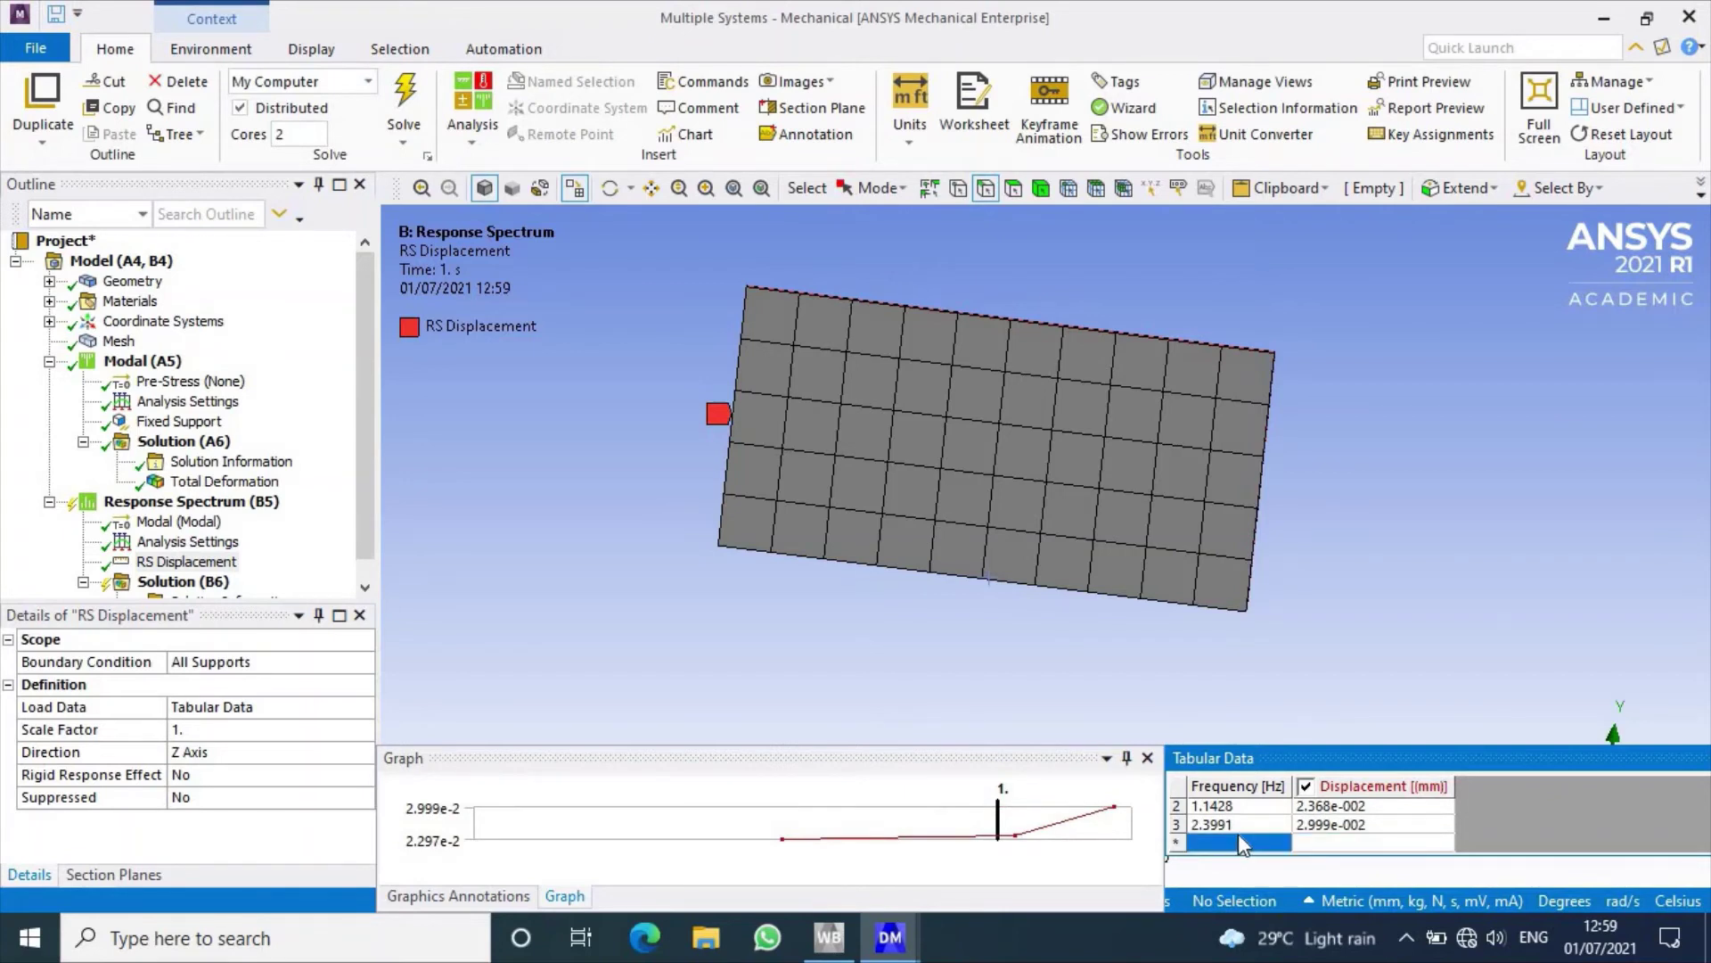
{"action": "type", "text": "6."}
{"action": "type", "text": "35"}
{"action": "type", "text": "84"}
{"action": "left_click", "coordinate": [1324, 844]}
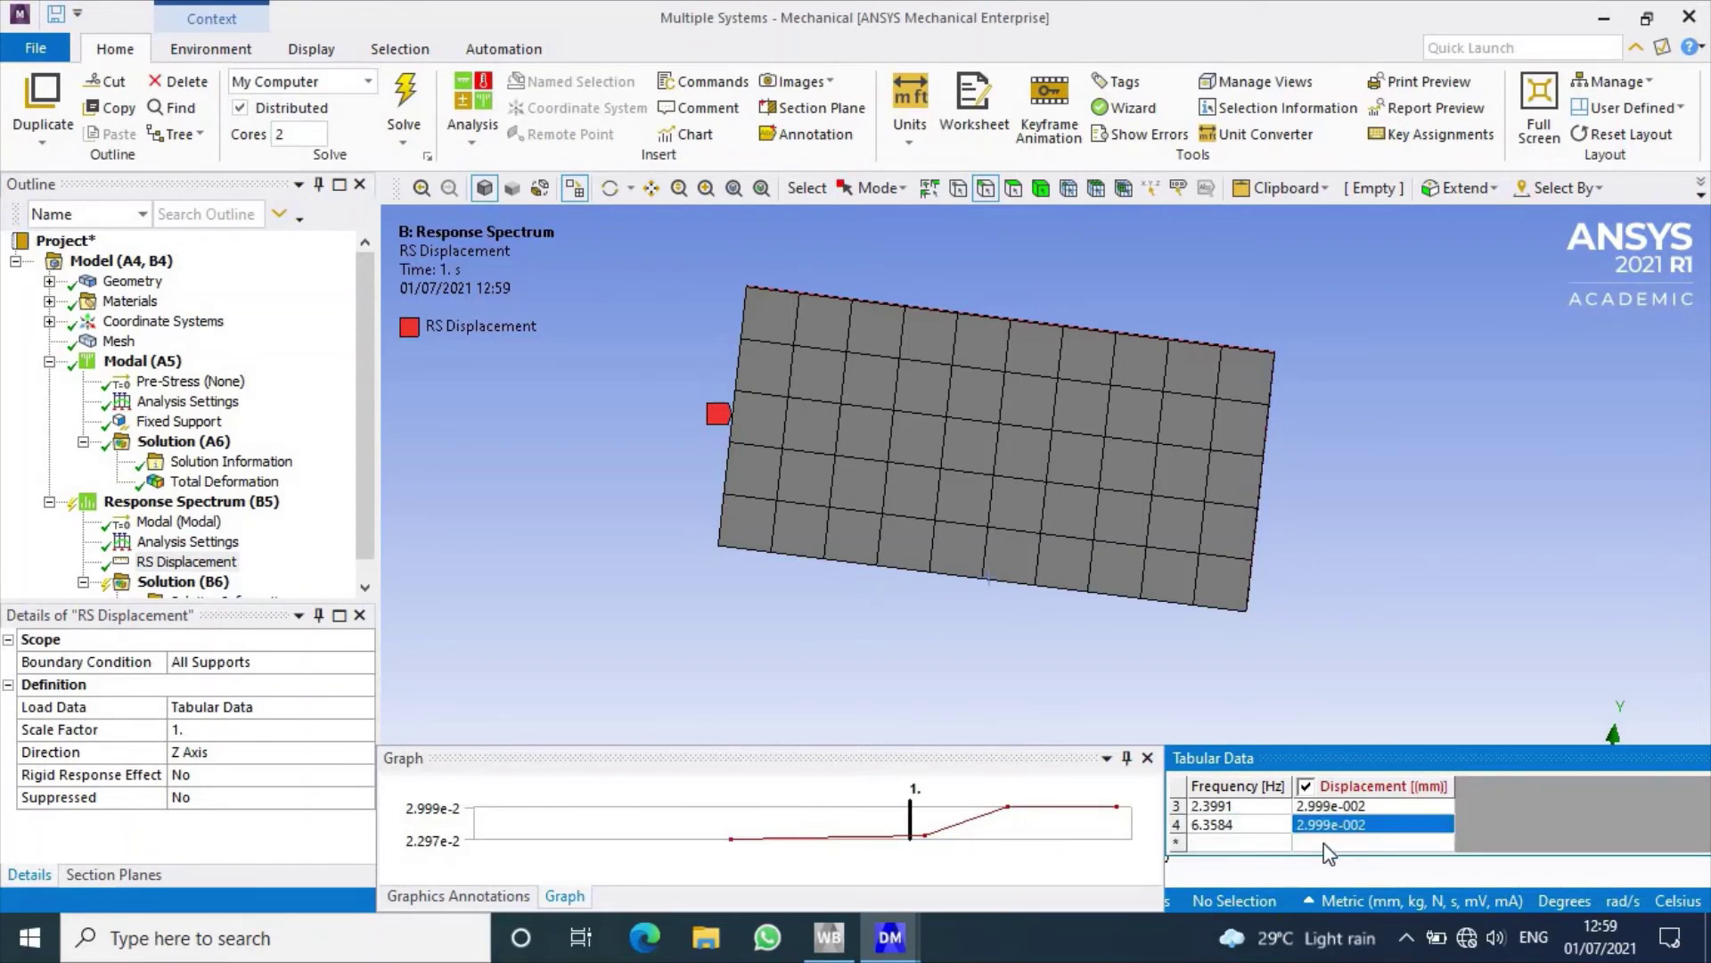
{"action": "type", "text": "0.0"}
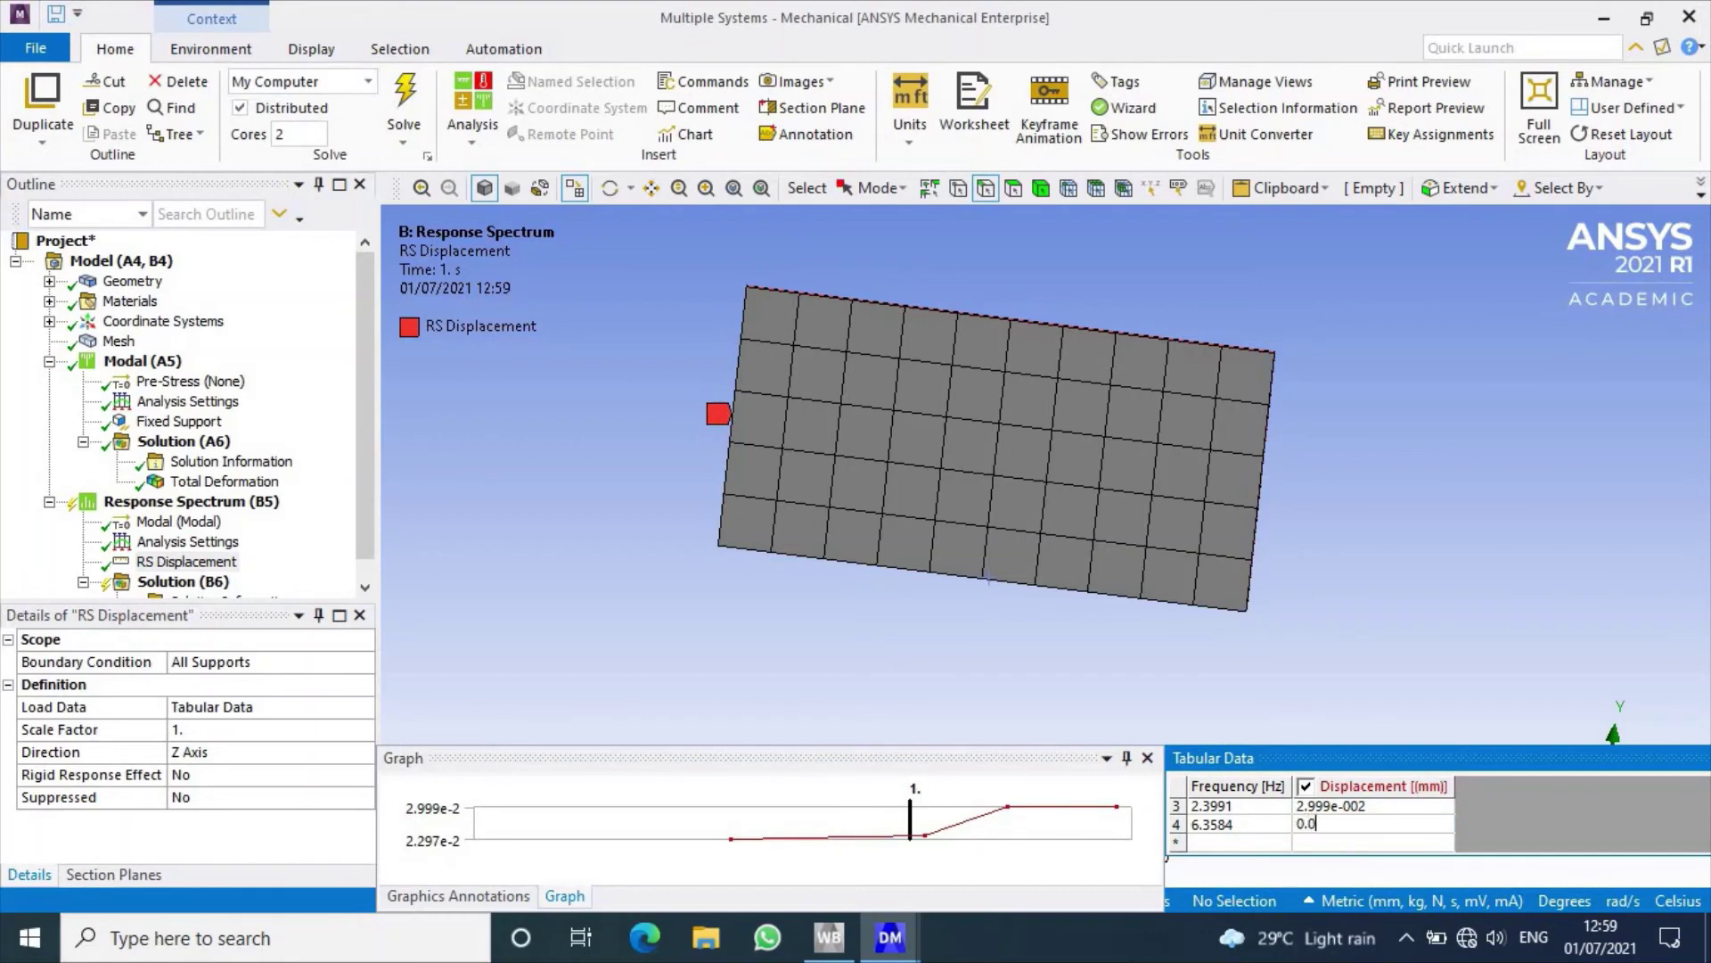
{"action": "type", "text": "390"}
{"action": "type", "text": "4"}
{"action": "left_click", "coordinate": [1262, 847]}
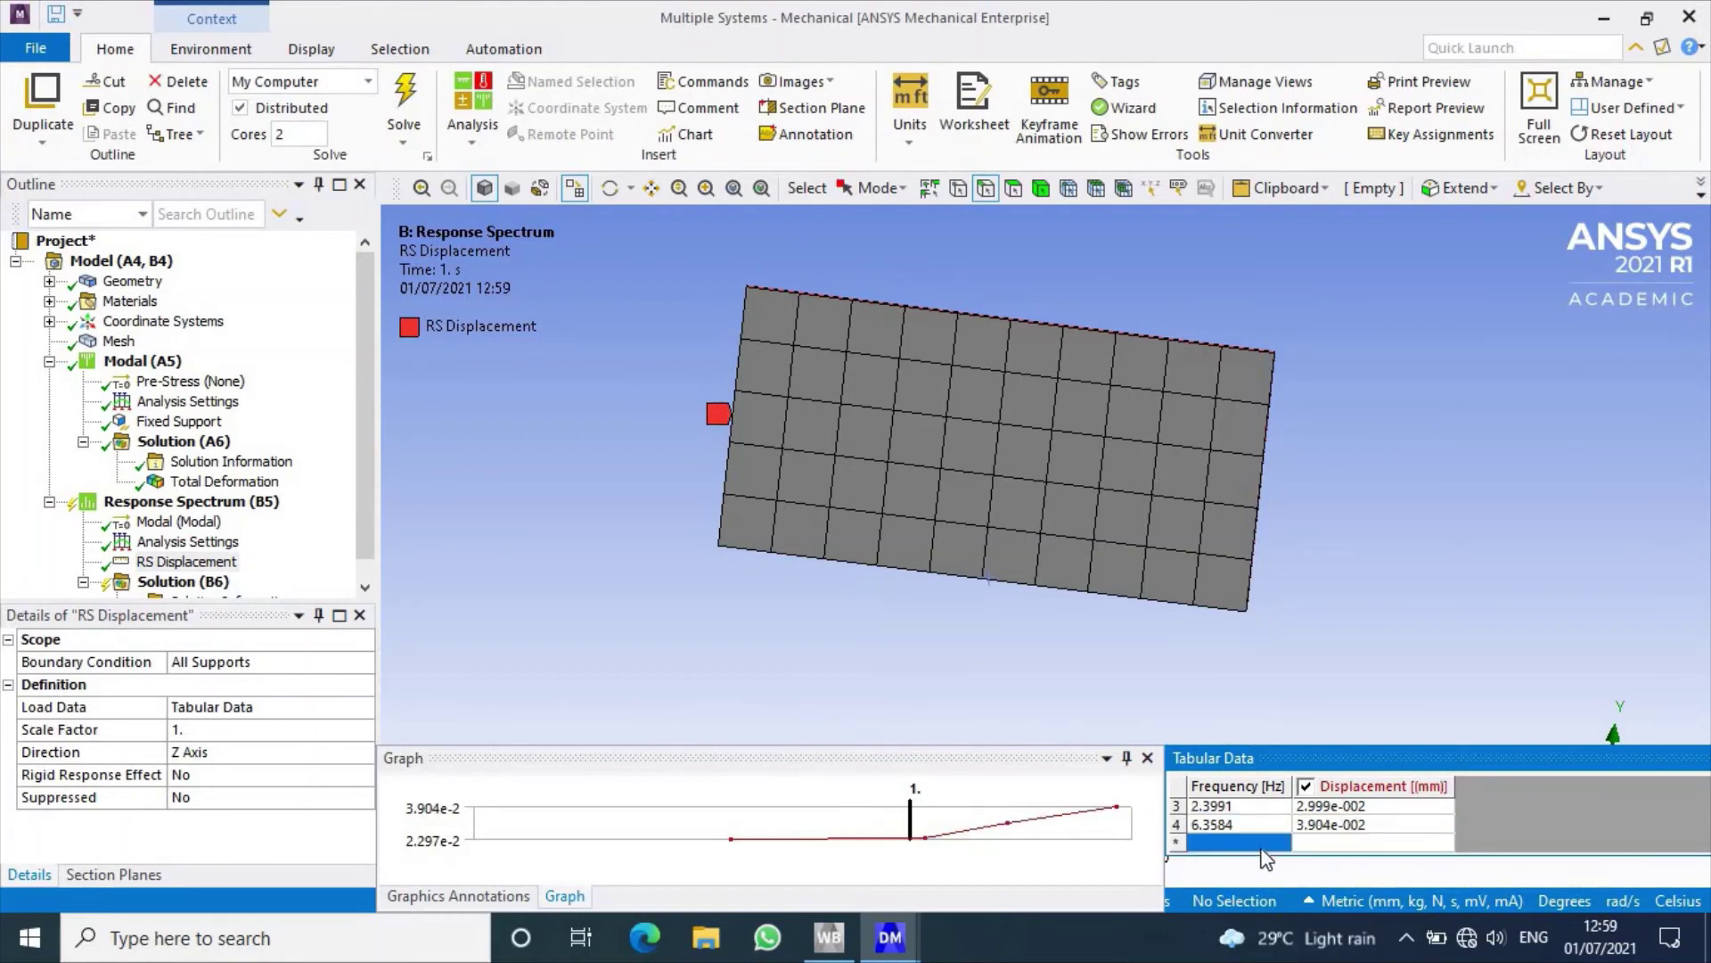
{"action": "type", "text": "9."}
{"action": "type", "text": "6112"}
{"action": "left_click", "coordinate": [1334, 839]}
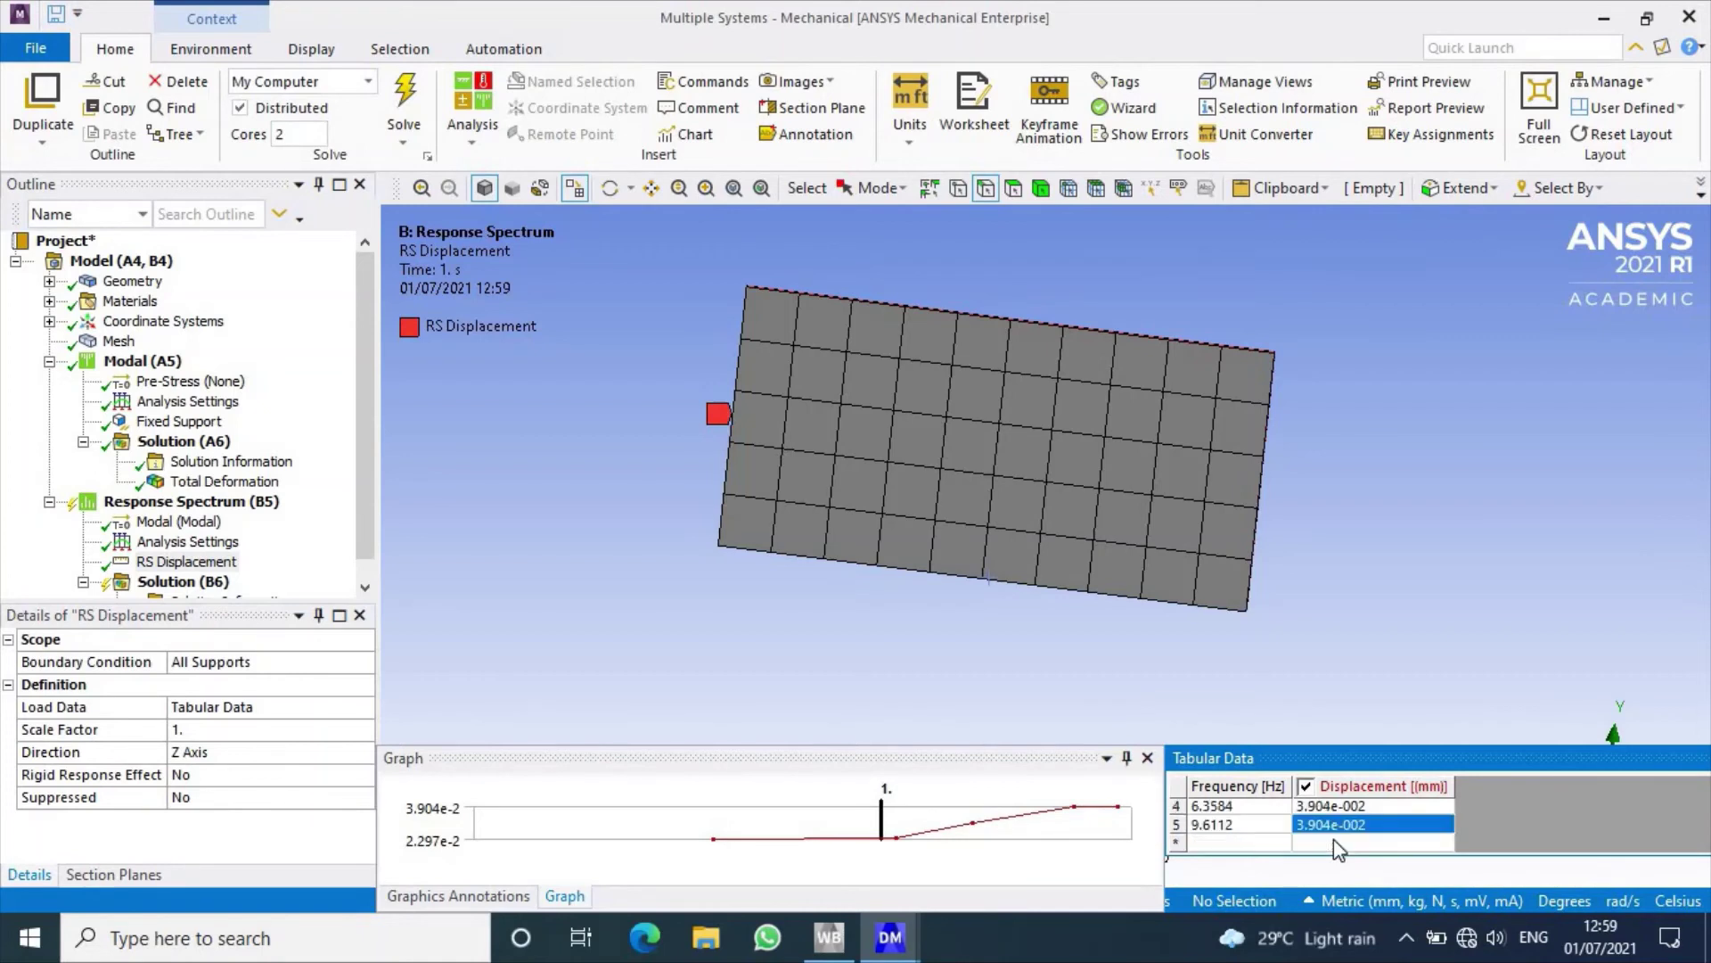
{"action": "type", "text": "0.0"}
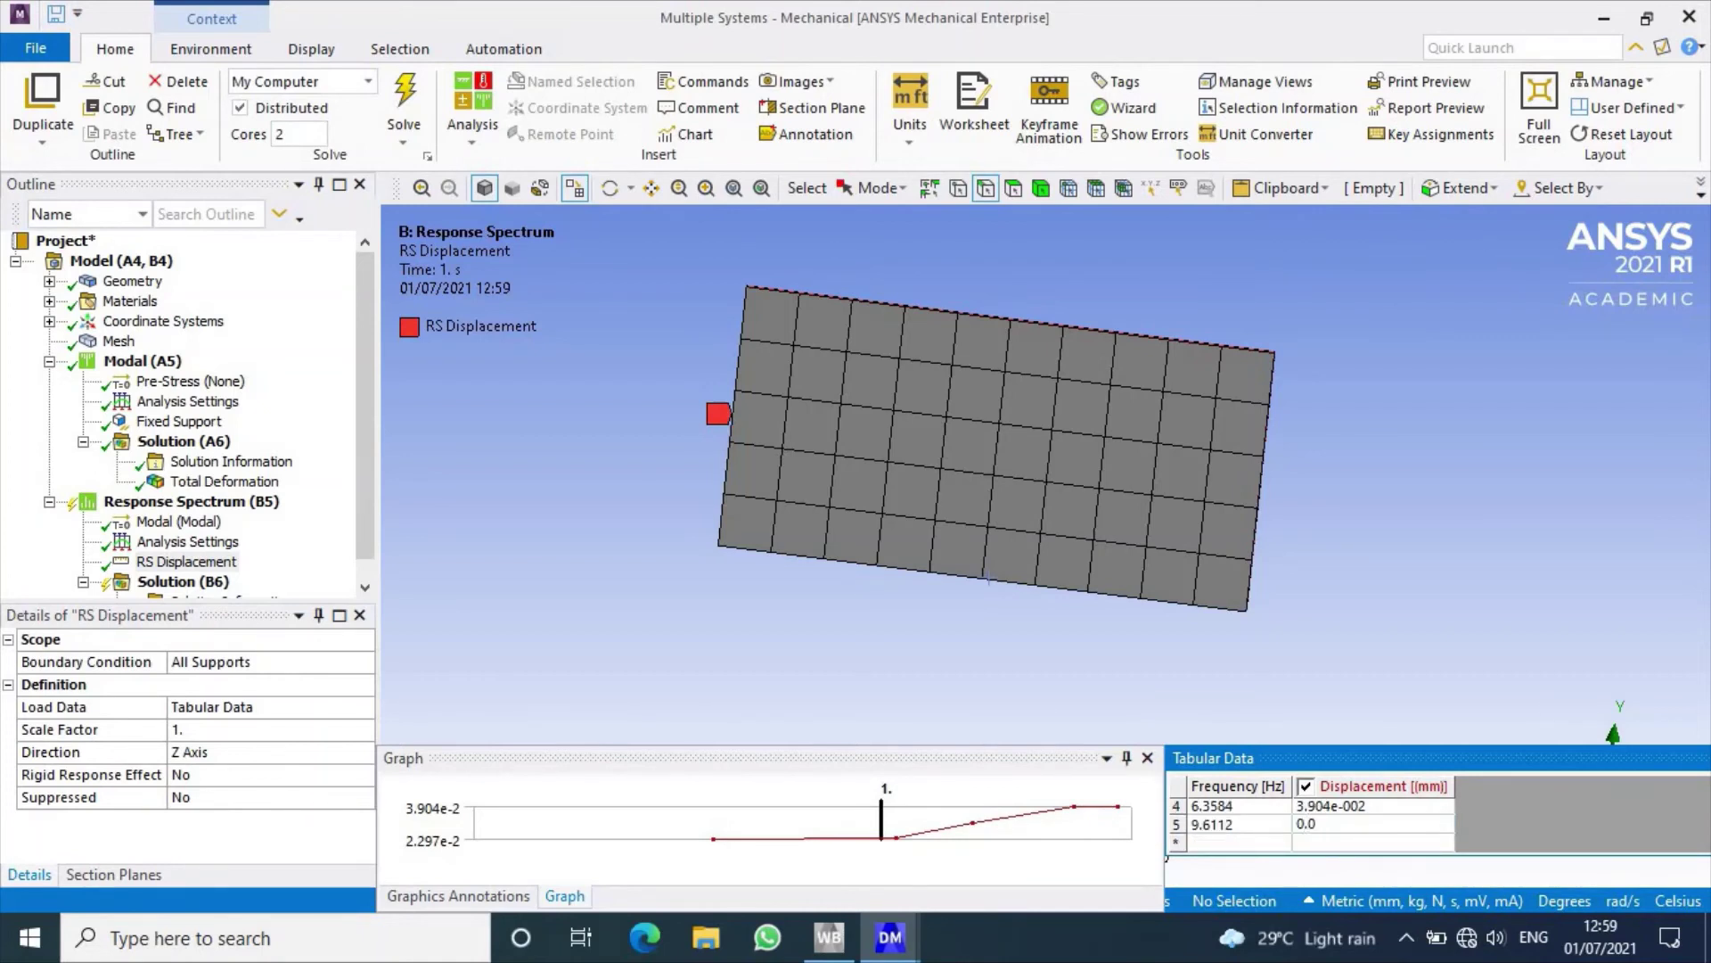
{"action": "type", "text": "5"}
{"action": "type", "text": "701"}
{"action": "key", "text": "Return"}
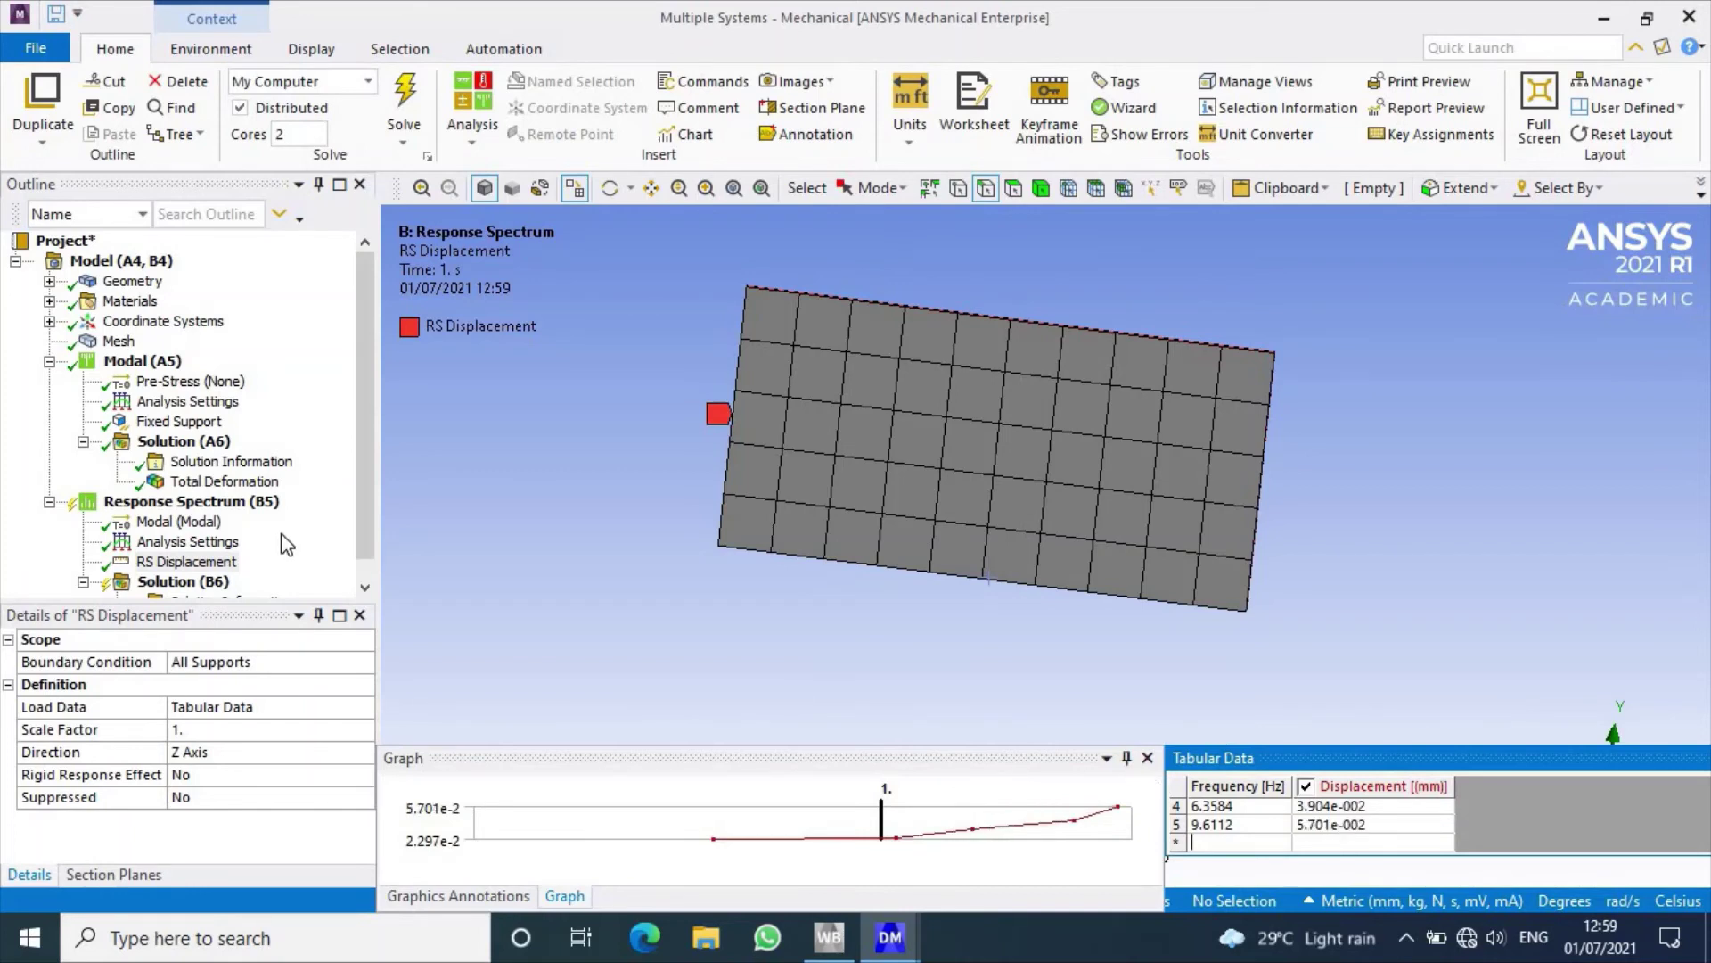
{"action": "scroll", "coordinate": [275, 536], "scroll_direction": "down", "scroll_amount": 1}
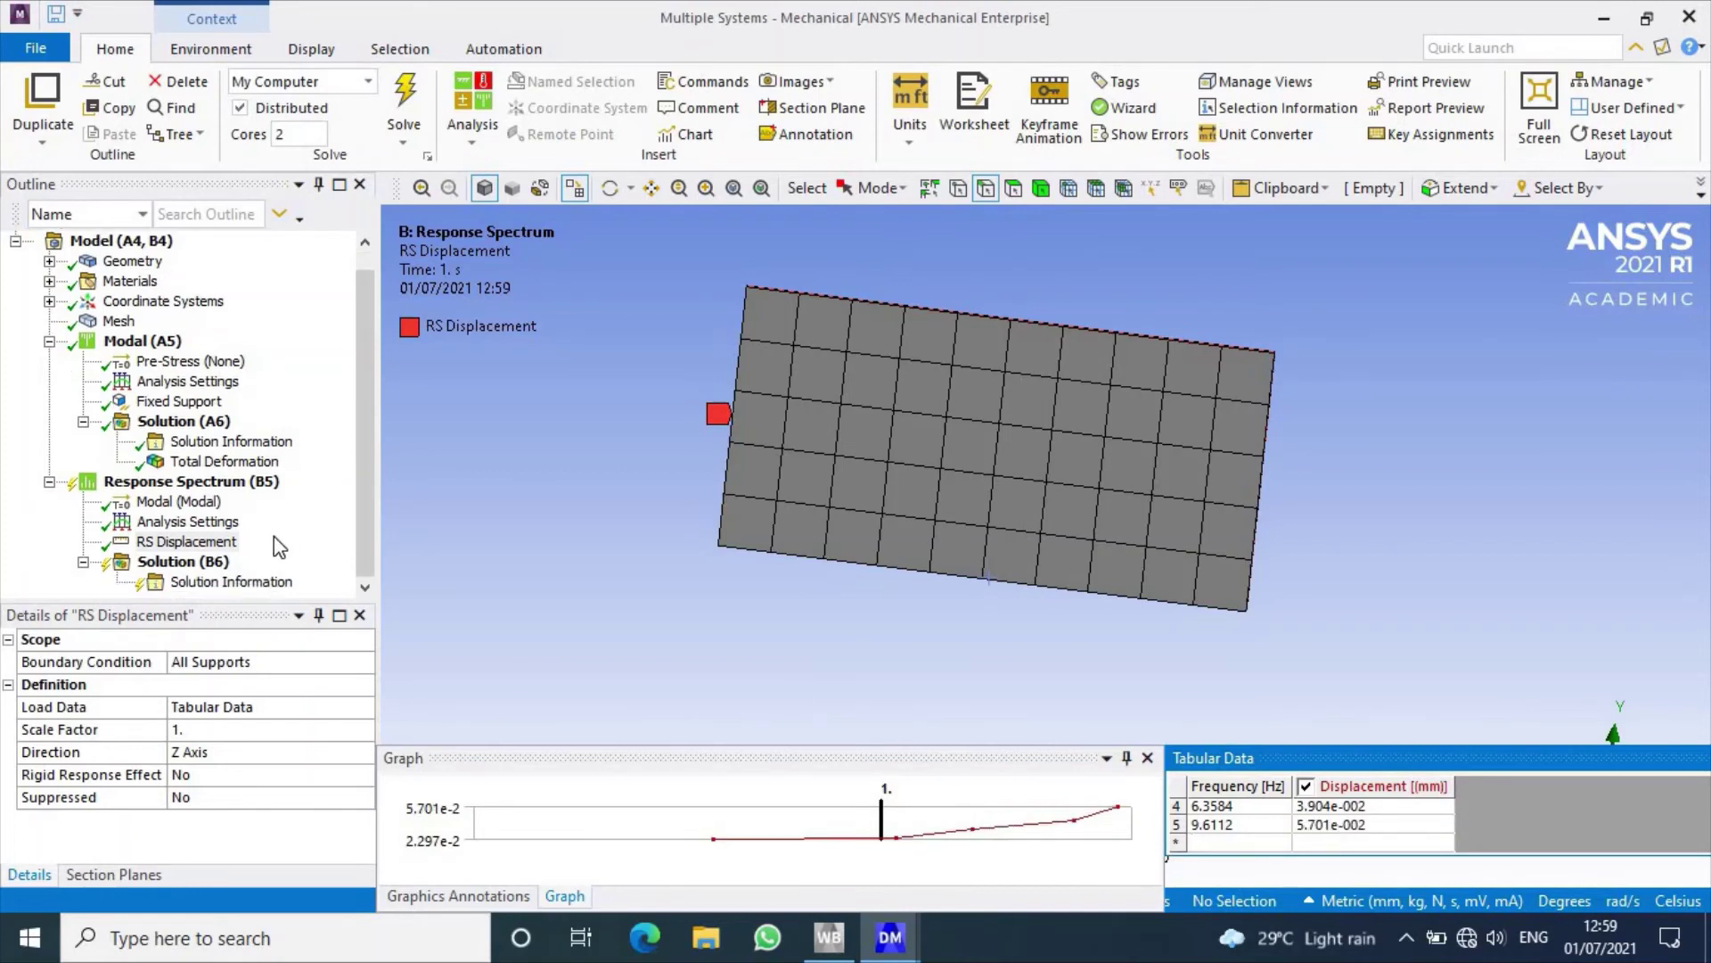
Step: Remove the Directional Velocity result accidentally added under Solution (B6)
{"action": "left_click", "coordinate": [215, 562]}
{"action": "right_click", "coordinate": [215, 561]}
{"action": "mouse_move", "coordinate": [551, 571]}
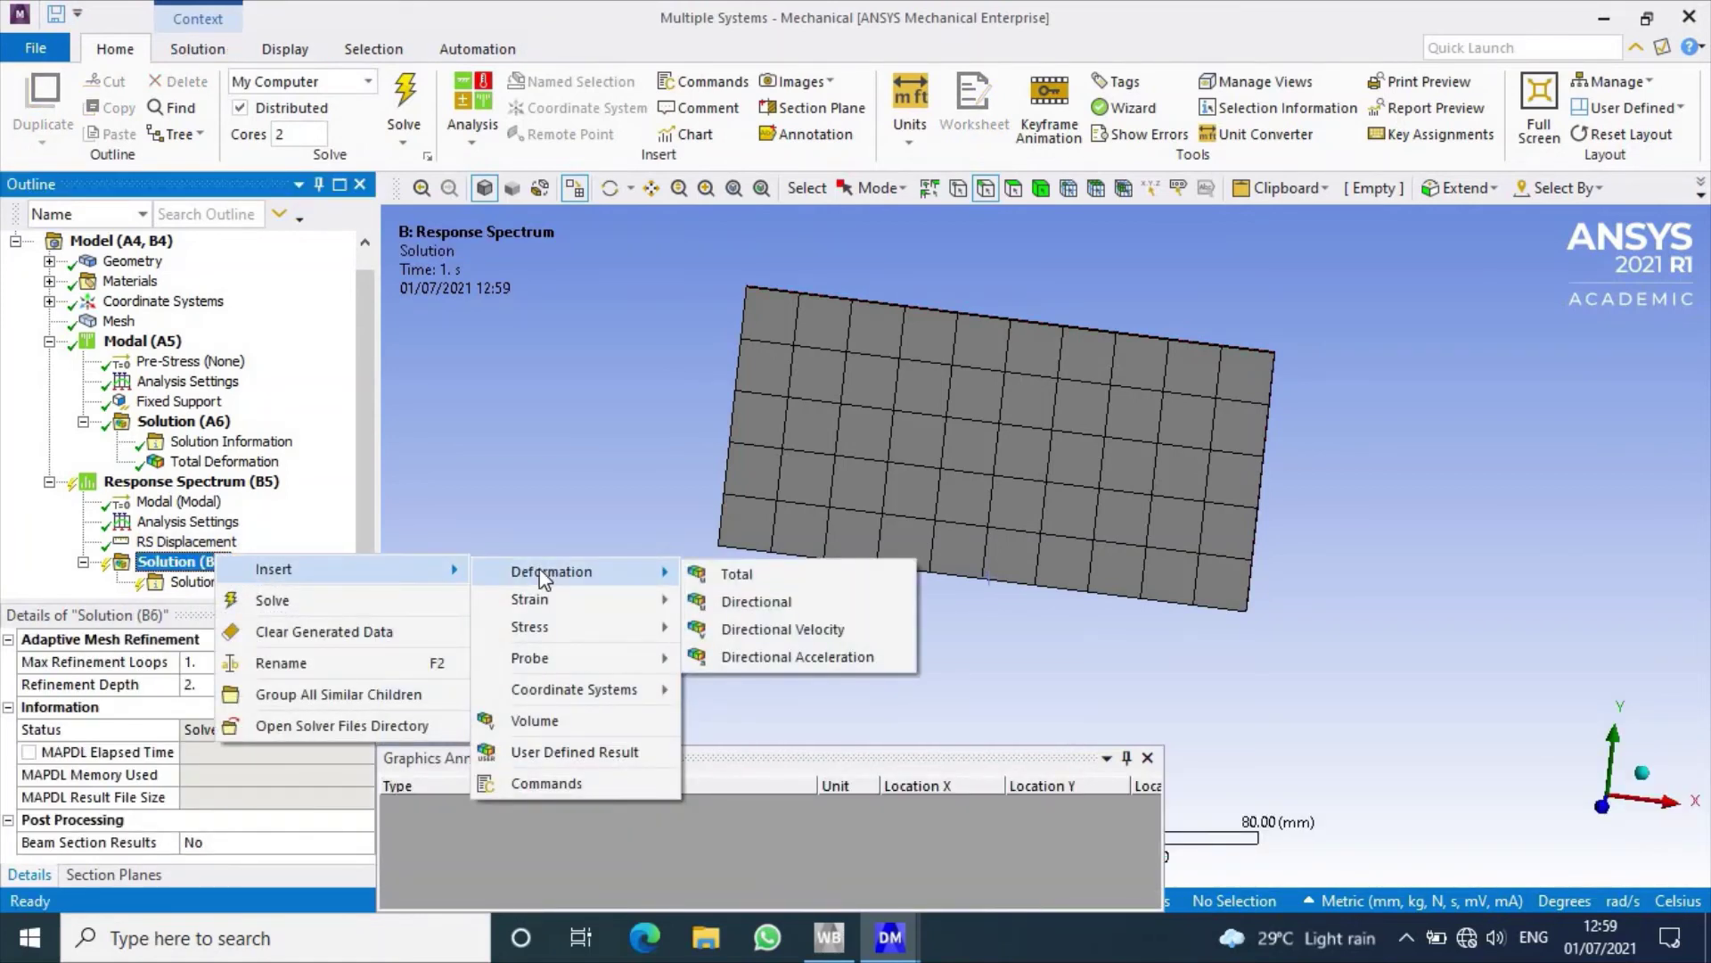
{"action": "left_click", "coordinate": [783, 630]}
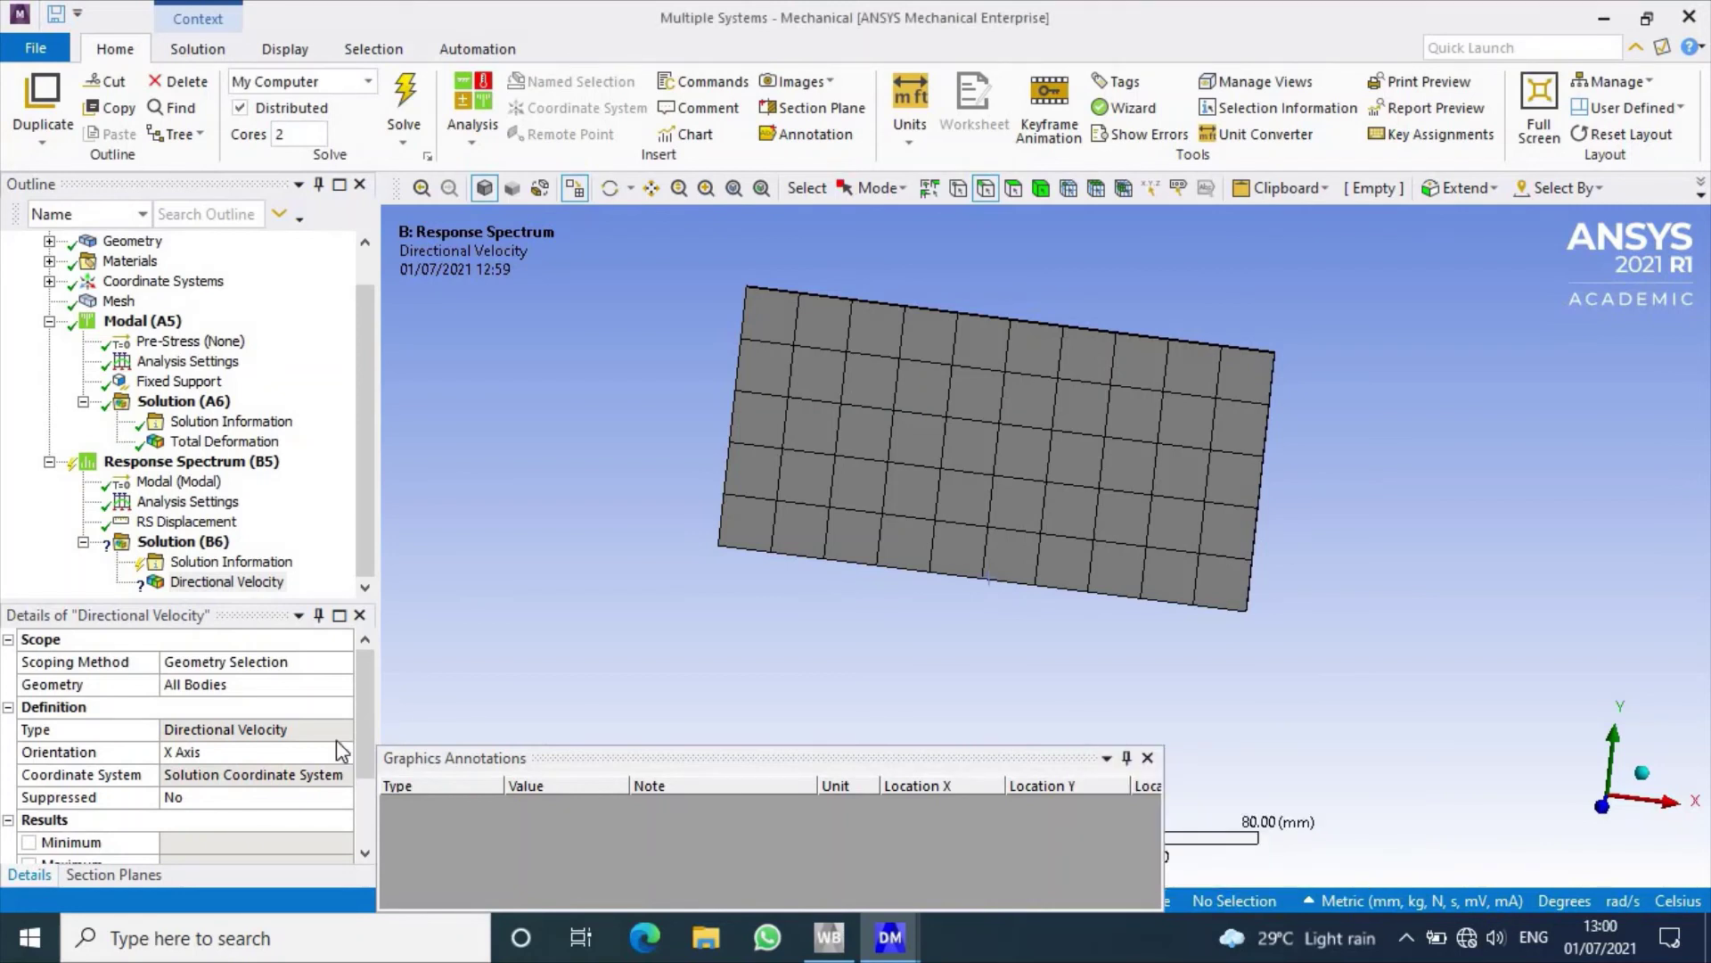
{"action": "left_click", "coordinate": [227, 582]}
{"action": "key", "text": "Delete"}
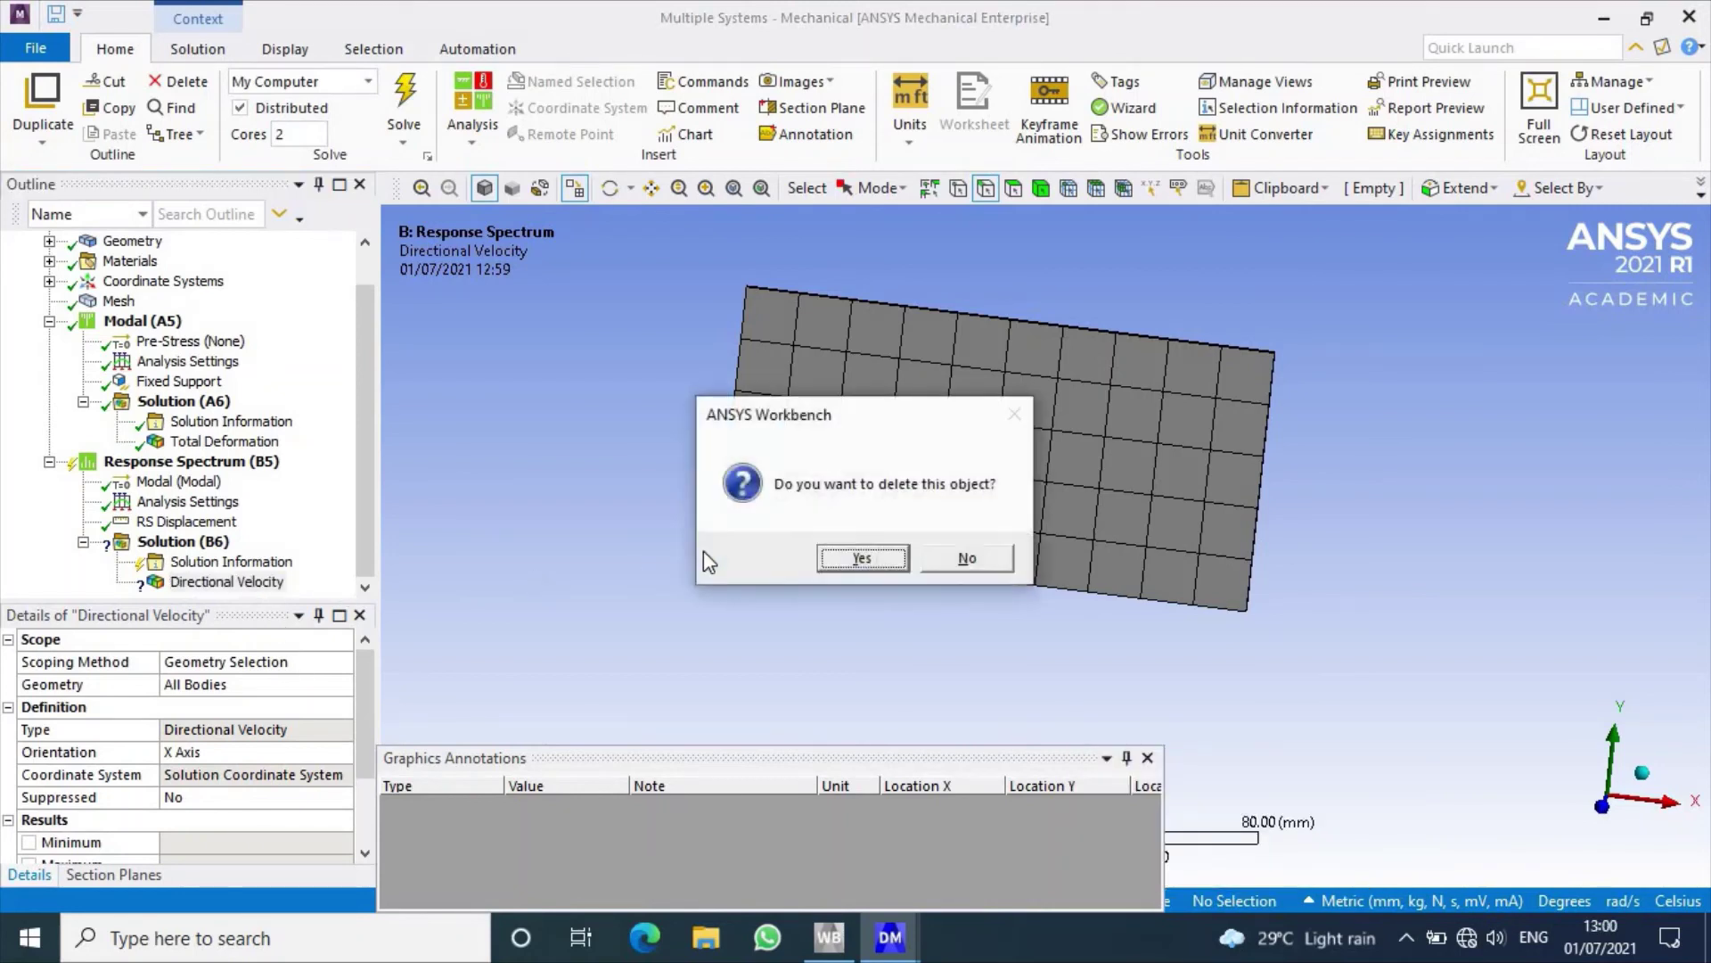
{"action": "left_click", "coordinate": [890, 552]}
Step: Insert a Total Deformation result under Solution (B6) and solve the Response Spectrum analysis
{"action": "right_click", "coordinate": [204, 569]}
{"action": "mouse_move", "coordinate": [538, 581]}
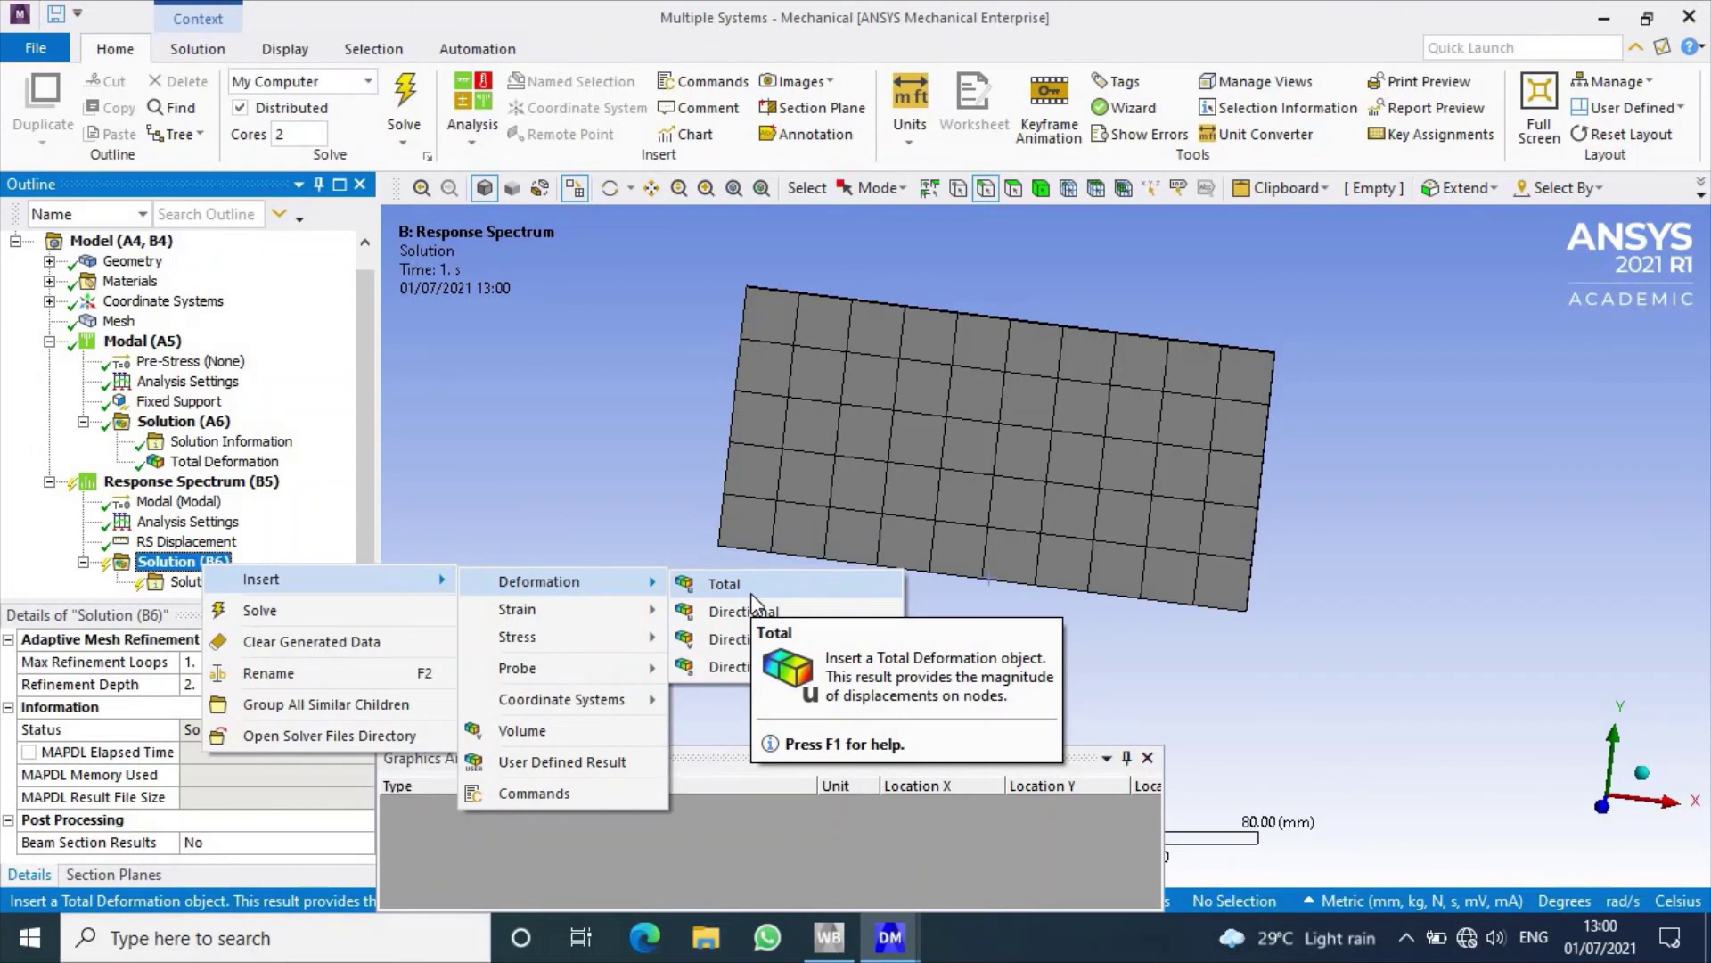
{"action": "left_click", "coordinate": [750, 591]}
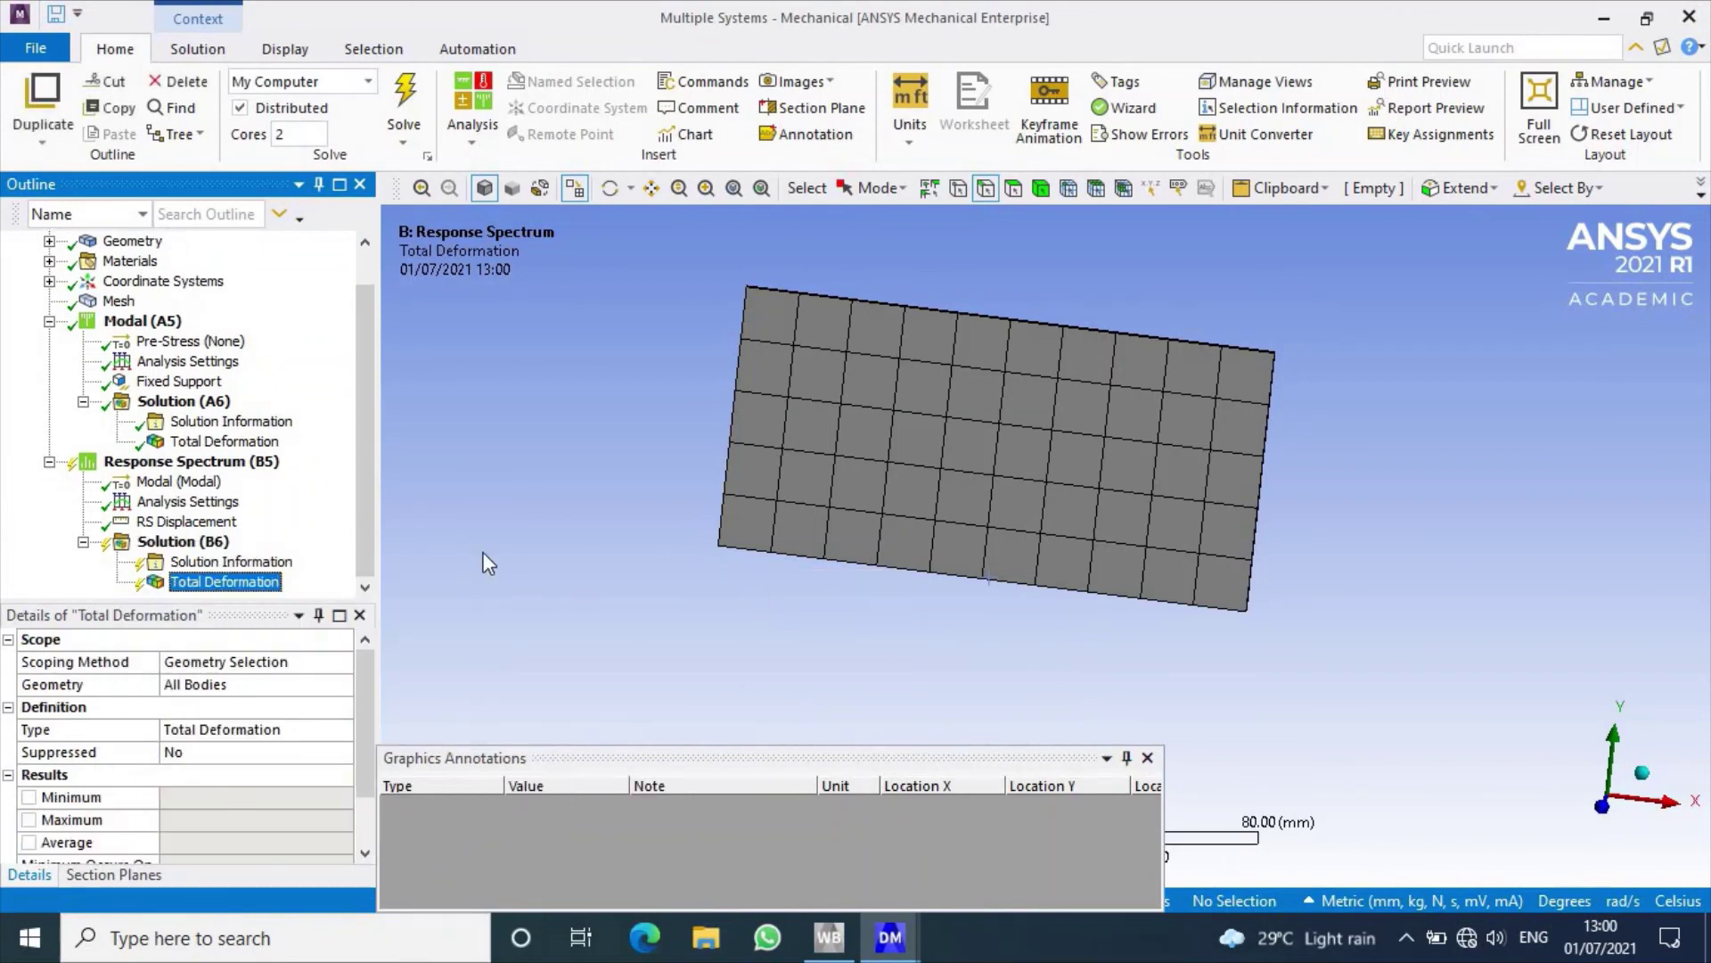
{"action": "left_click", "coordinate": [403, 102]}
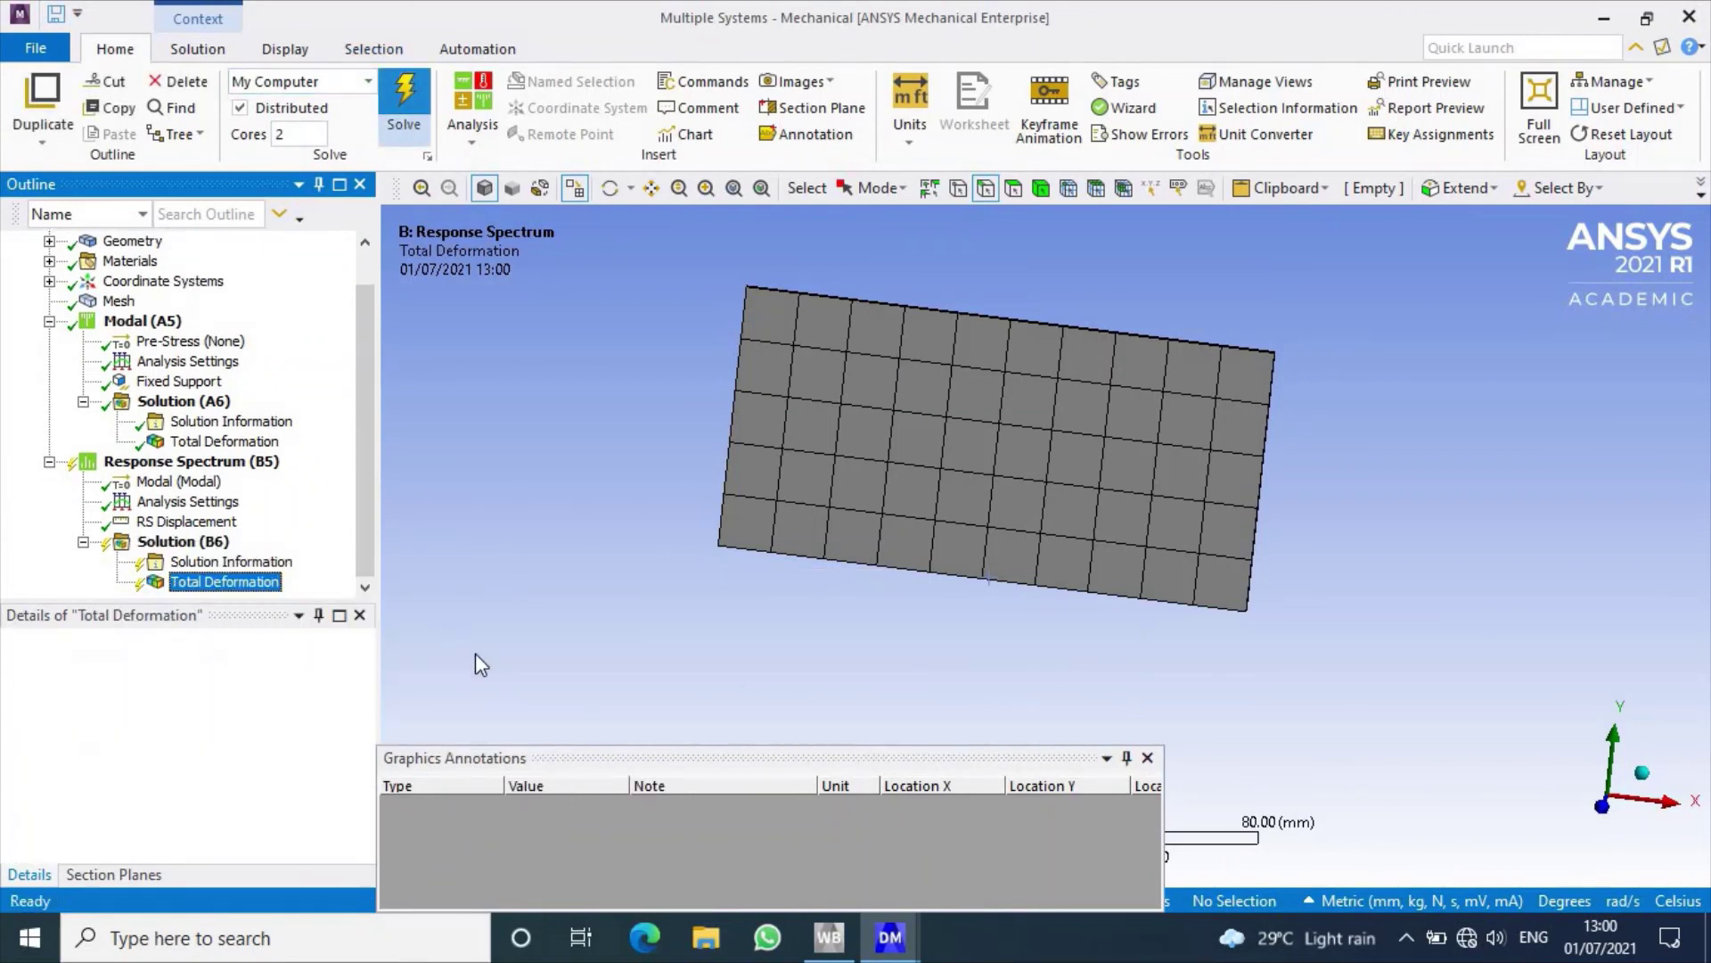